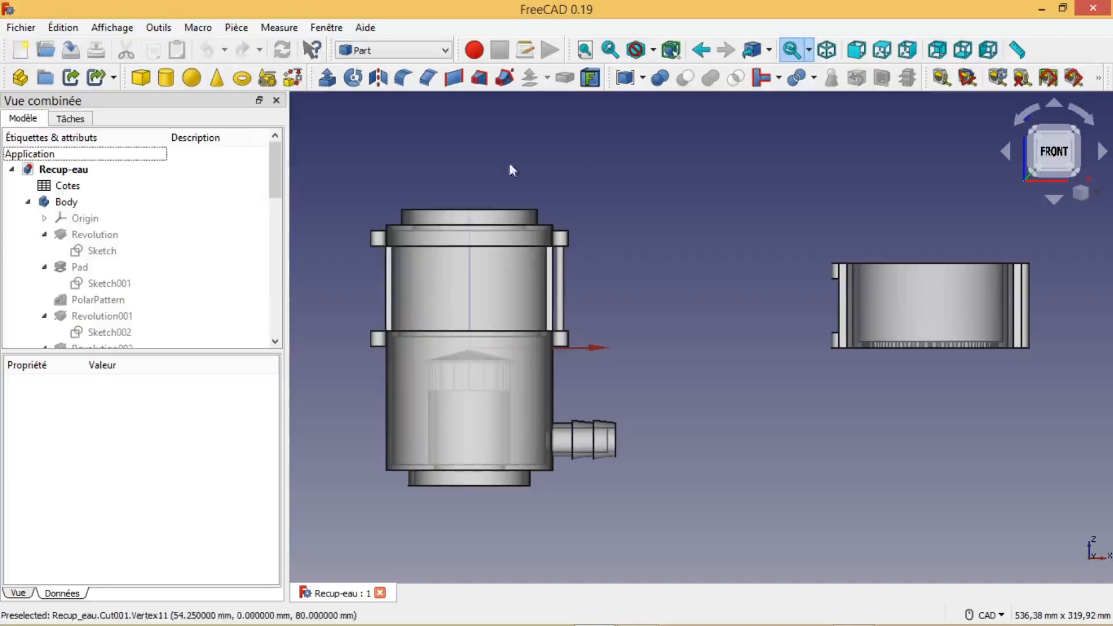
Open Sketch002 under Revolution001 in the Body for editing
{"action": "left_click_drag", "start_coordinate": [280, 170], "coordinate": [277, 176]}
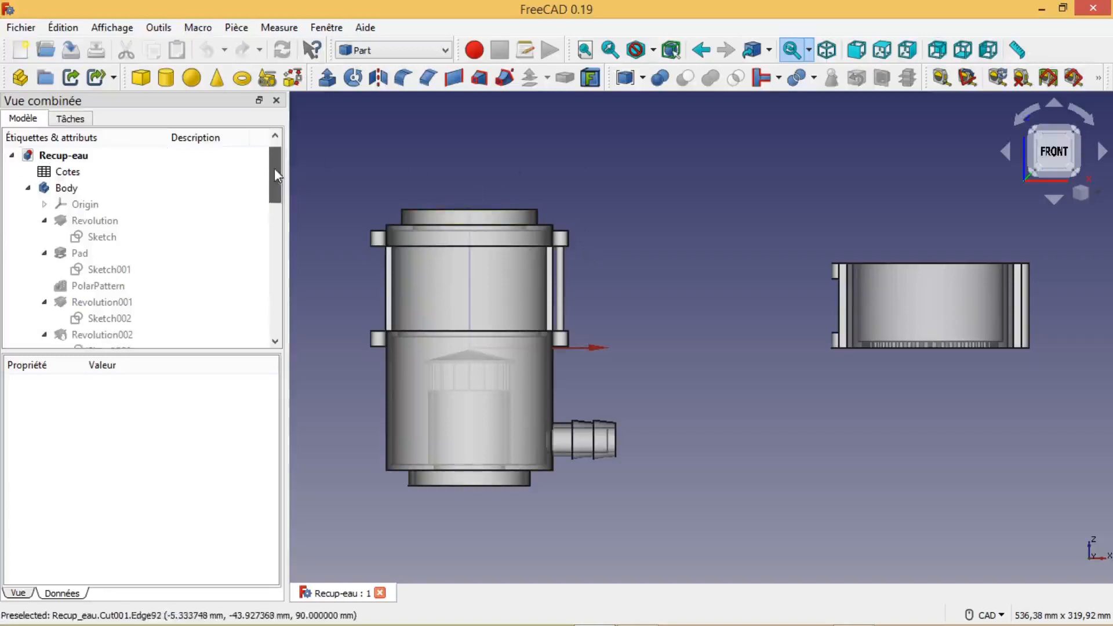
{"action": "scroll", "coordinate": [108, 255], "scroll_direction": "down", "scroll_amount": 1}
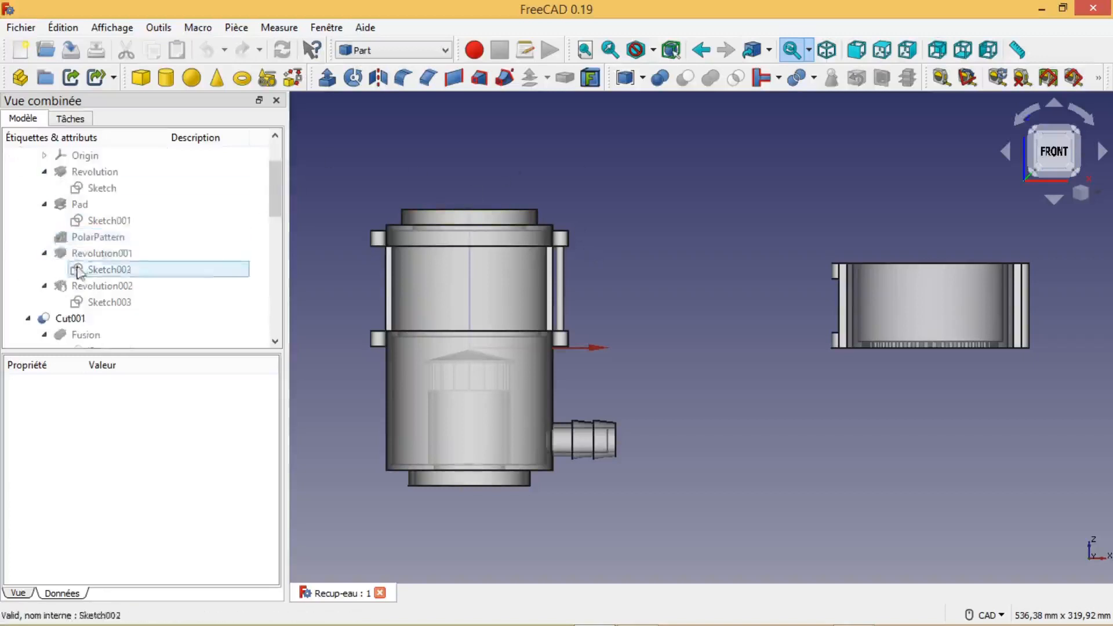
{"action": "scroll", "coordinate": [102, 255], "scroll_direction": "up", "scroll_amount": 2}
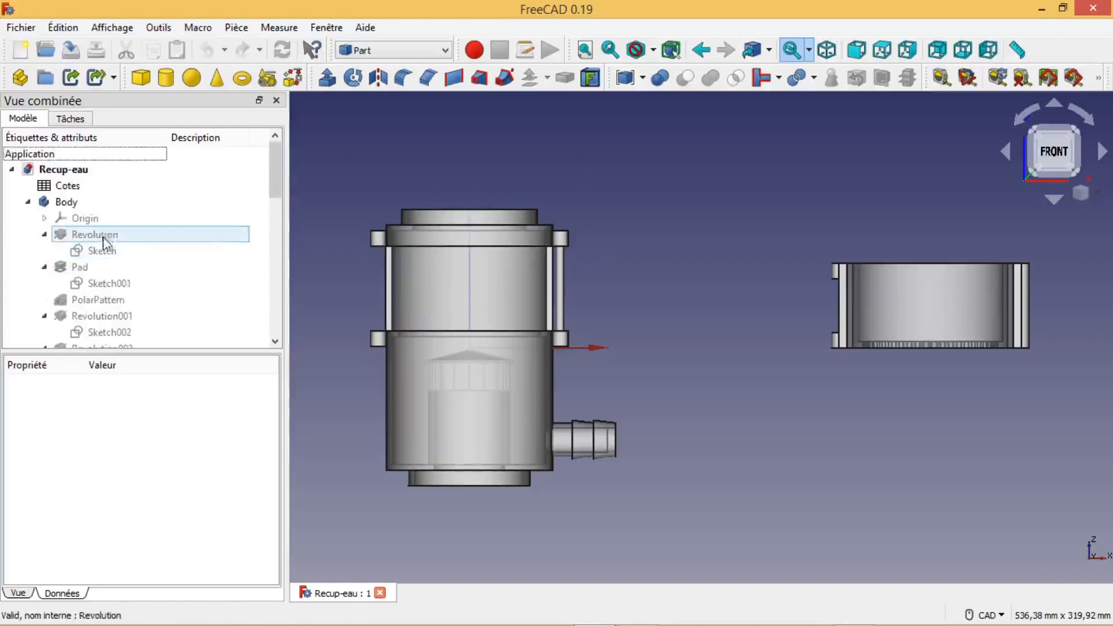
{"action": "left_click", "coordinate": [44, 316]}
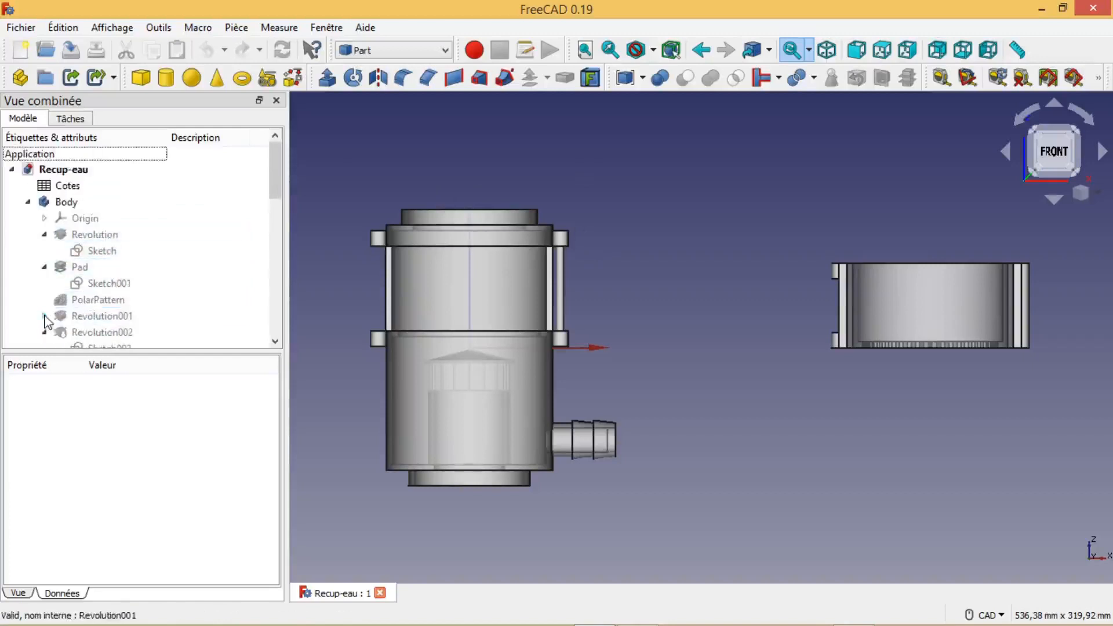
{"action": "scroll", "coordinate": [180, 322], "scroll_direction": "down", "scroll_amount": 1}
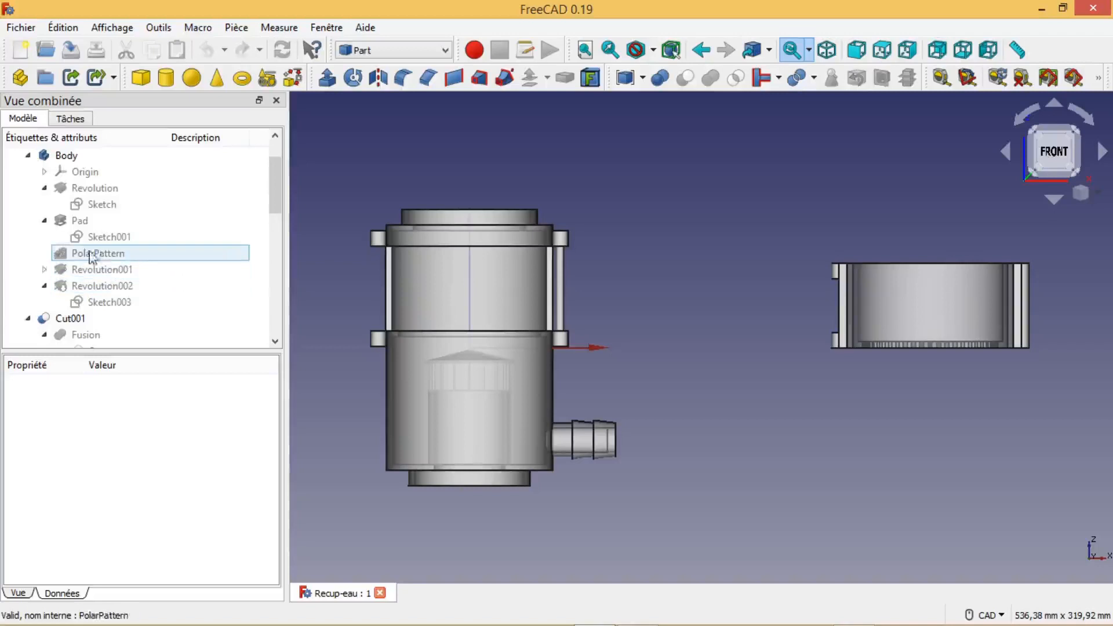
{"action": "left_click", "coordinate": [46, 271]}
{"action": "double_click", "coordinate": [119, 286]}
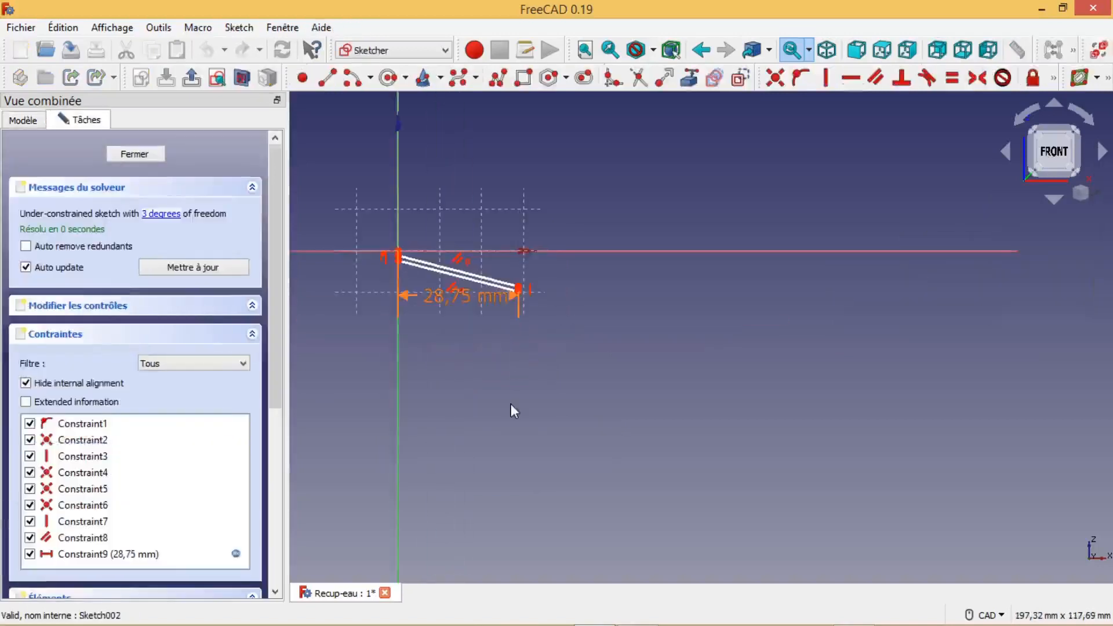
Draw a horizontal construction line about 87 mm long below the existing profile, crossing the vertical axis
{"action": "middle_click_drag", "start_coordinate": [522, 402], "coordinate": [743, 358]}
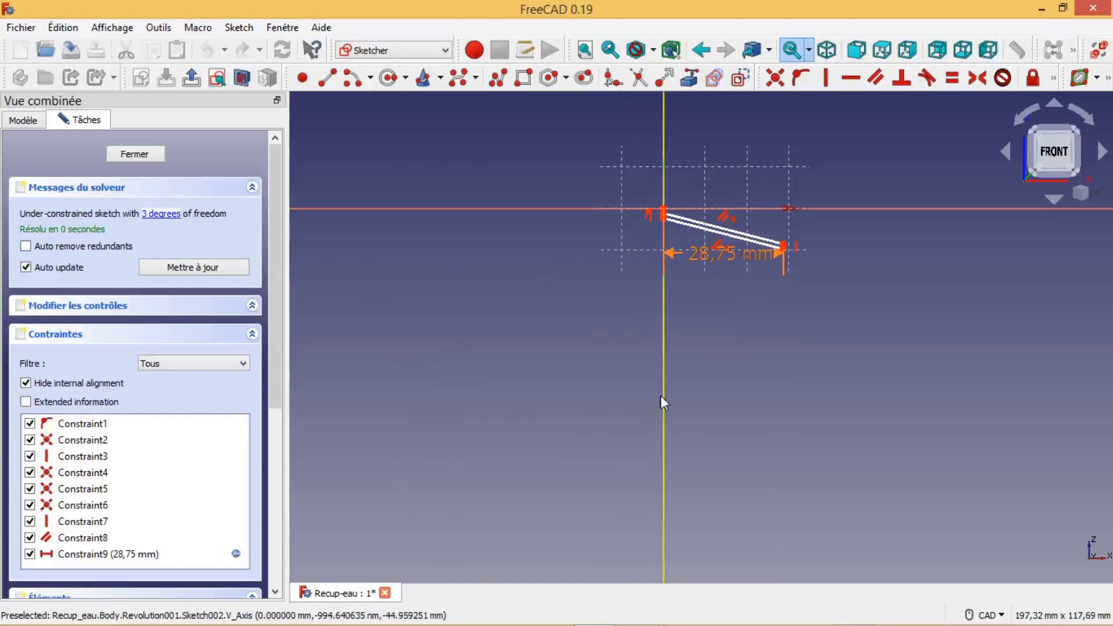
{"action": "scroll", "coordinate": [612, 434], "scroll_direction": "up", "scroll_amount": 1}
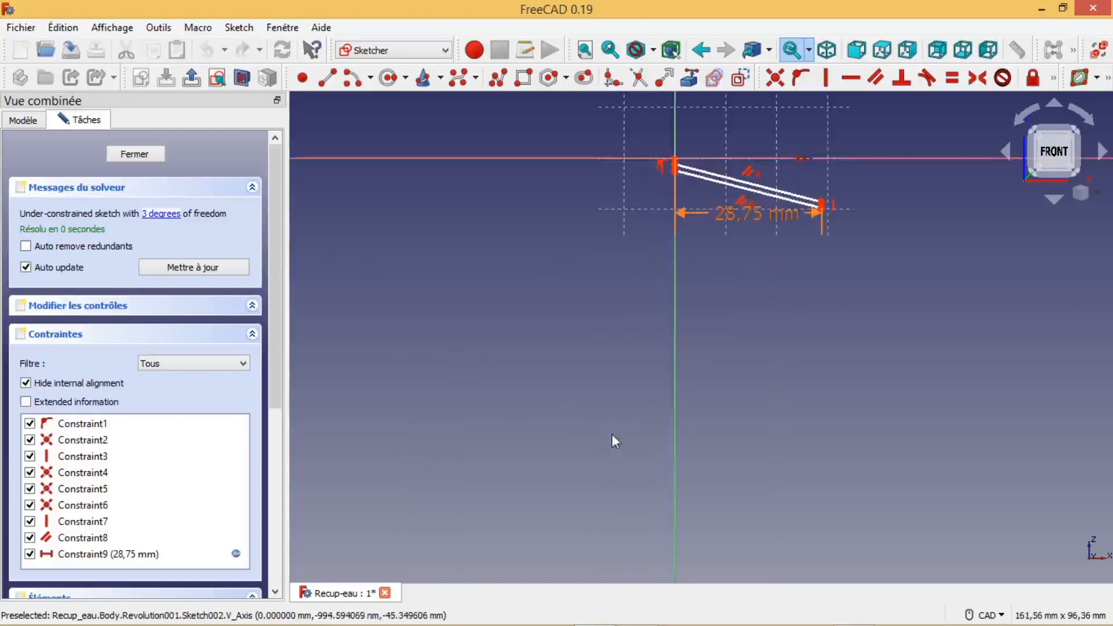
{"action": "middle_click_drag", "start_coordinate": [725, 370], "coordinate": [705, 445]}
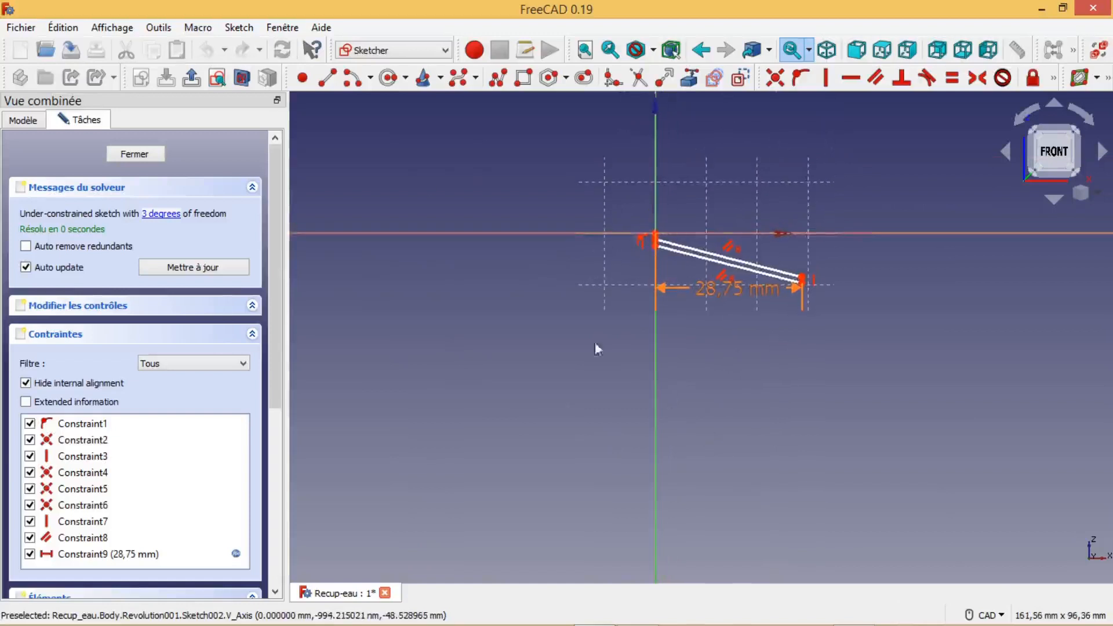
{"action": "left_click", "coordinate": [328, 79]}
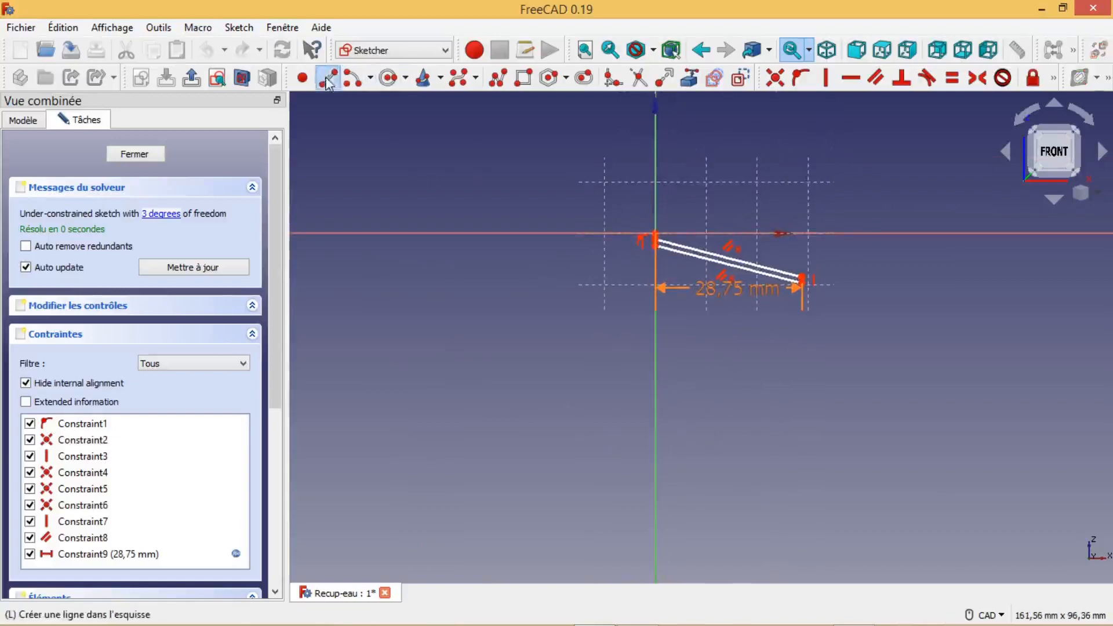
{"action": "left_click", "coordinate": [470, 430]}
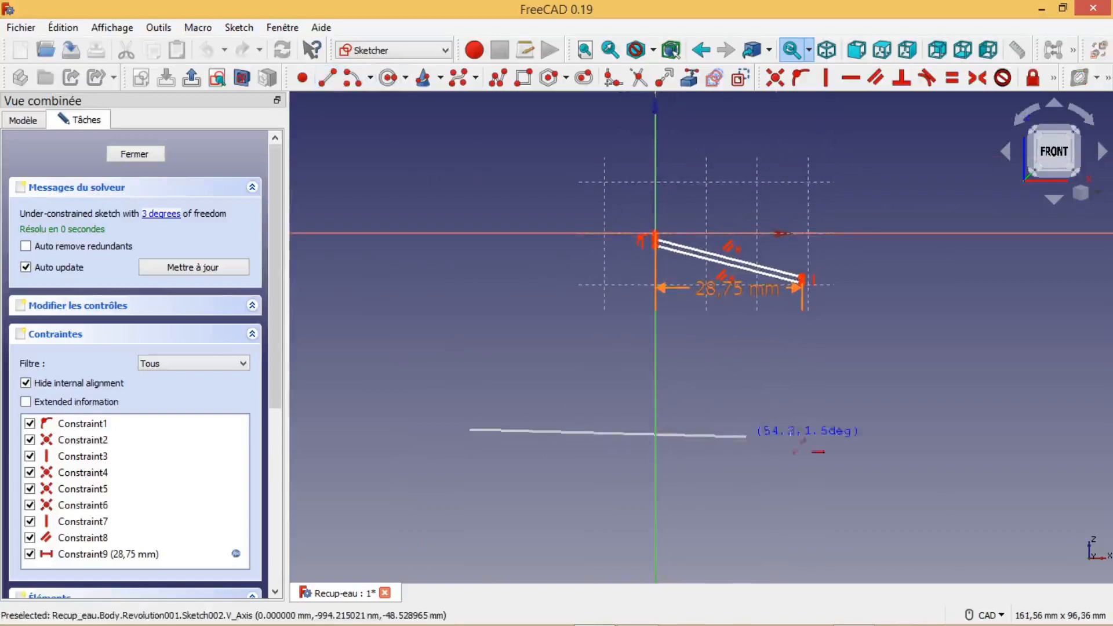
{"action": "left_click", "coordinate": [913, 430]}
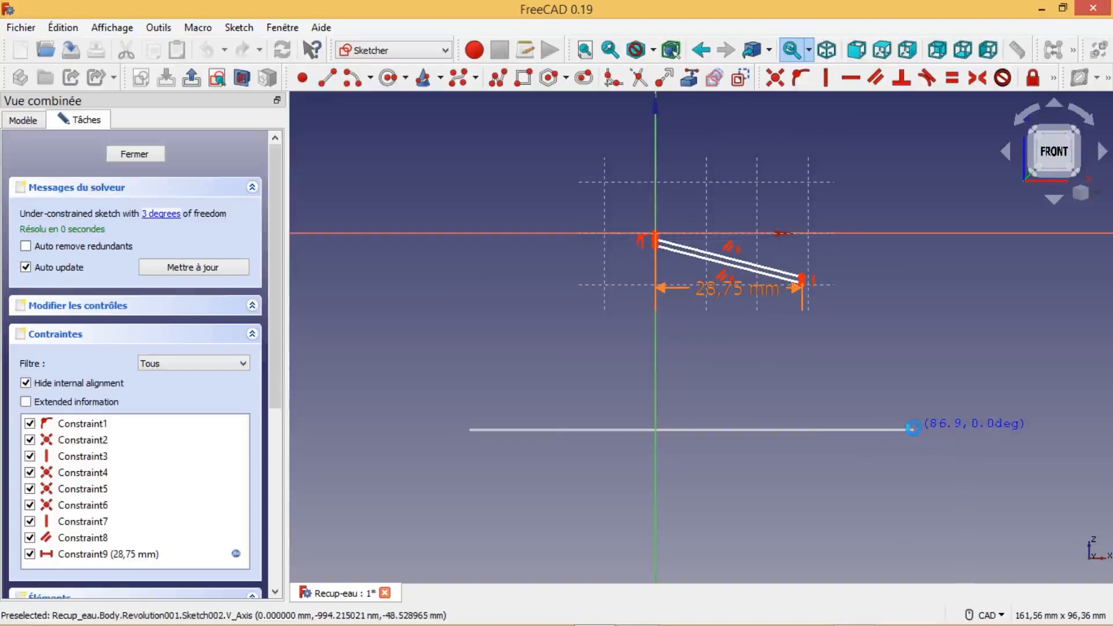
{"action": "right_click", "coordinate": [948, 423]}
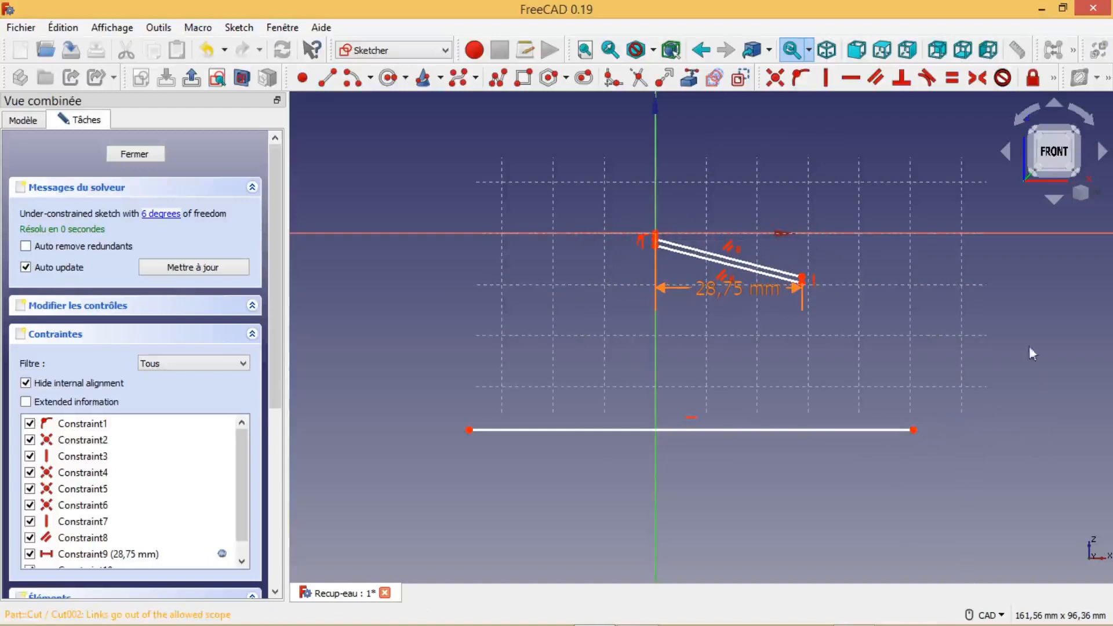
{"action": "left_click", "coordinate": [794, 430]}
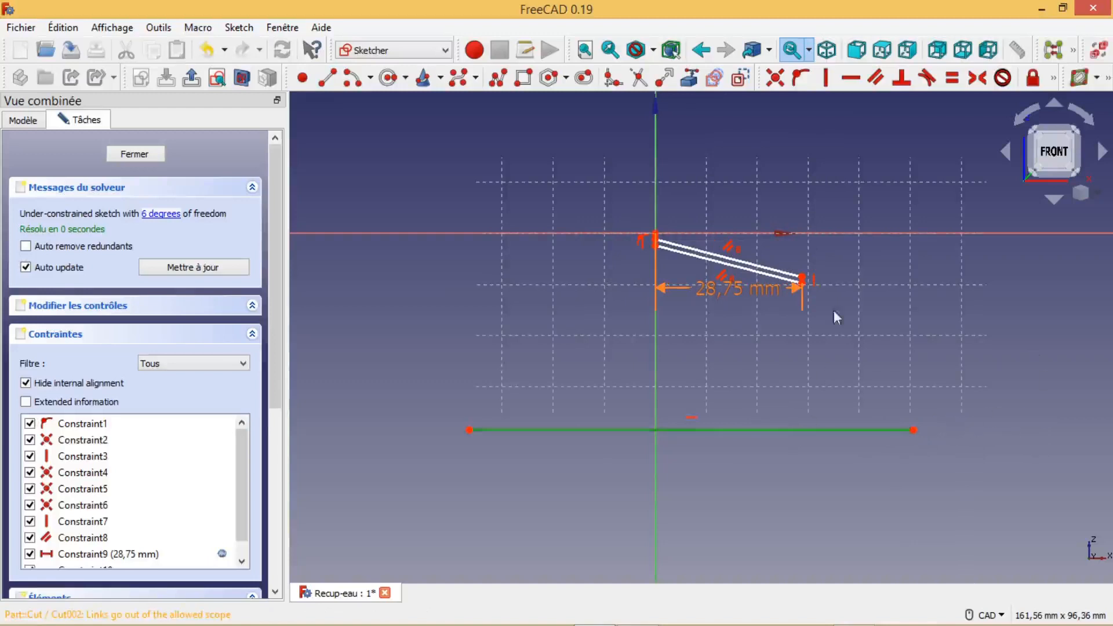
{"action": "left_click", "coordinate": [741, 80]}
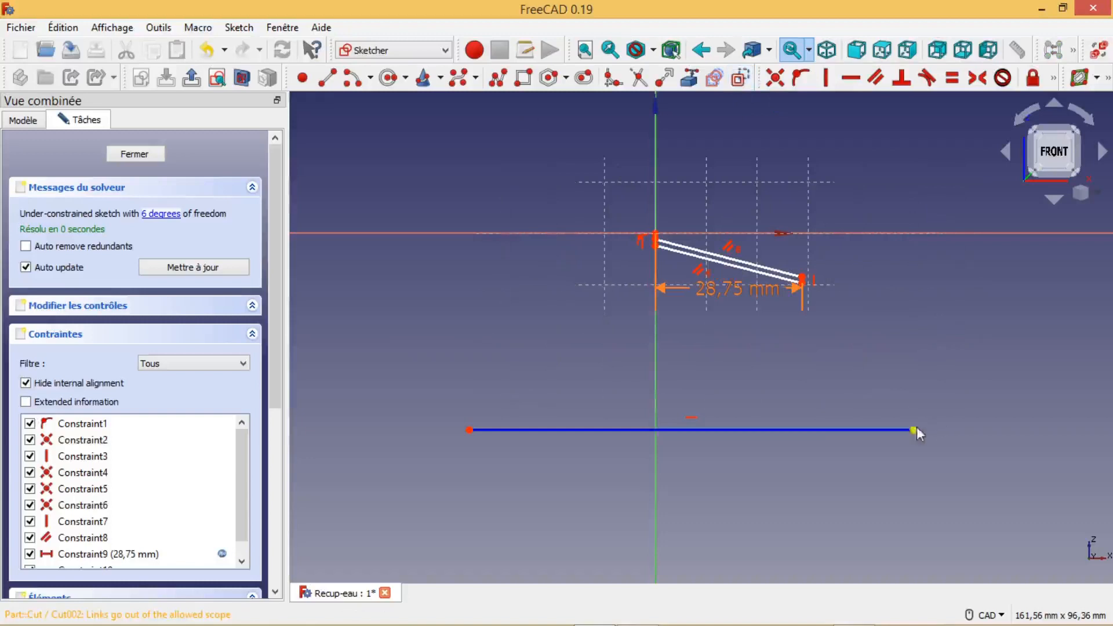
Constrain the construction line's vertical distance from the horizontal axis with the formula Cotes.Hg/2, and move the dimension farther left of the profile
{"action": "left_click", "coordinate": [944, 230]}
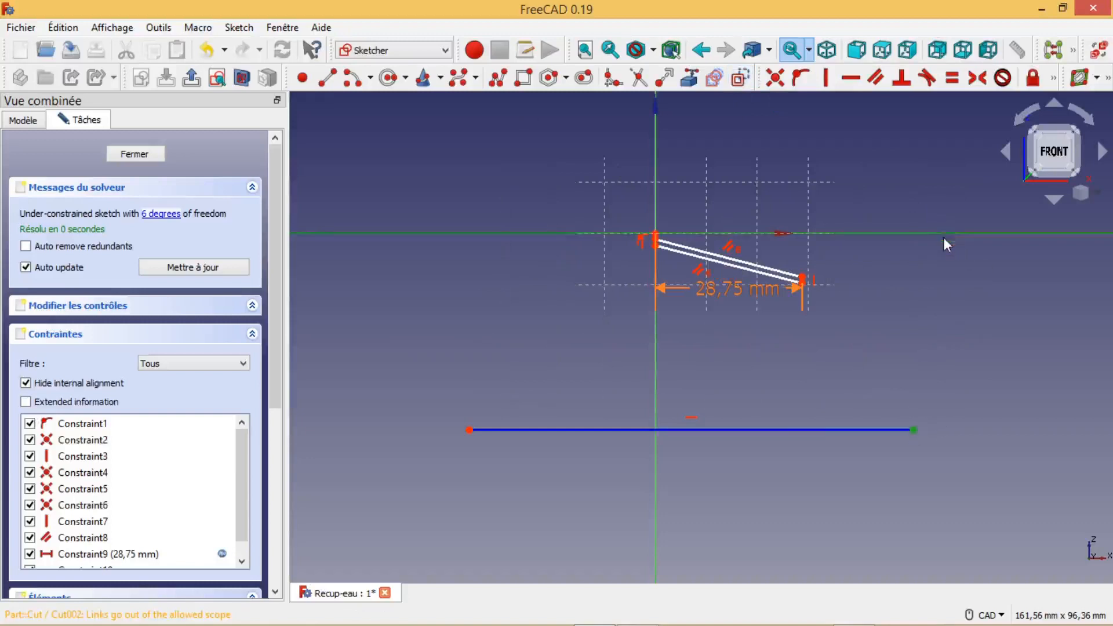
{"action": "left_click", "coordinate": [1054, 77]}
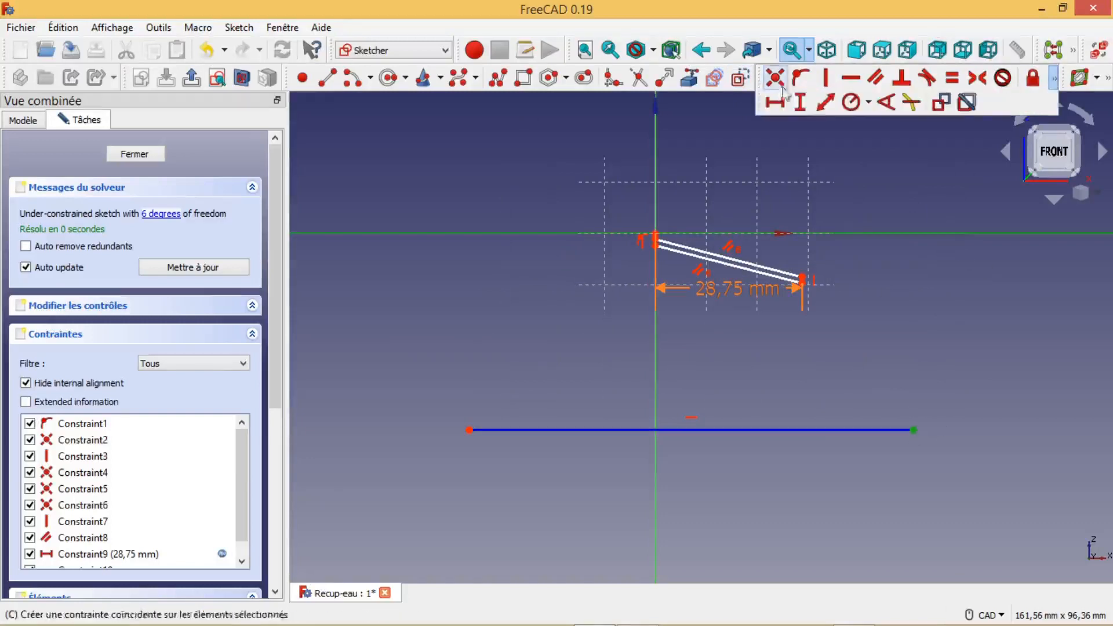
{"action": "left_click", "coordinate": [799, 106]}
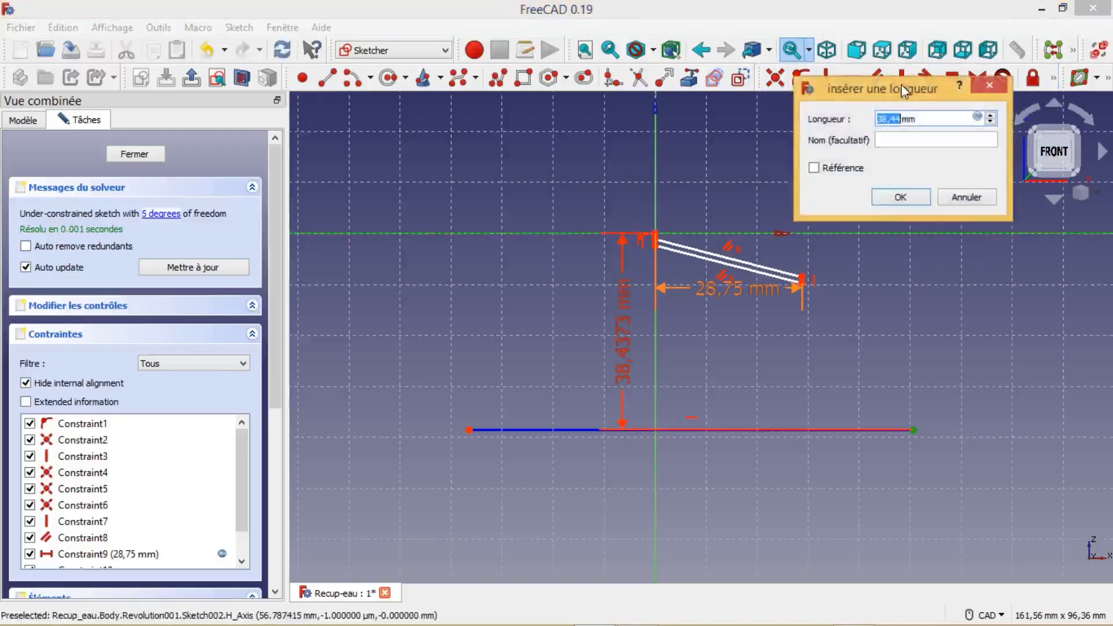
{"action": "left_click_drag", "start_coordinate": [902, 81], "coordinate": [662, 158]}
{"action": "left_click", "coordinate": [737, 191]}
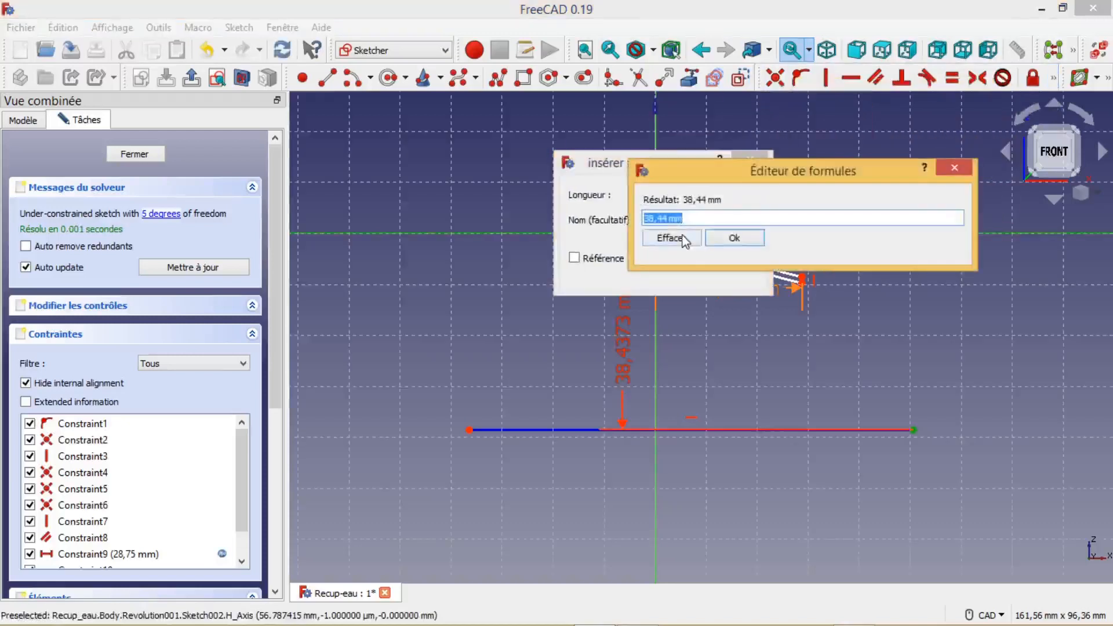
{"action": "type", "text": "Cote"}
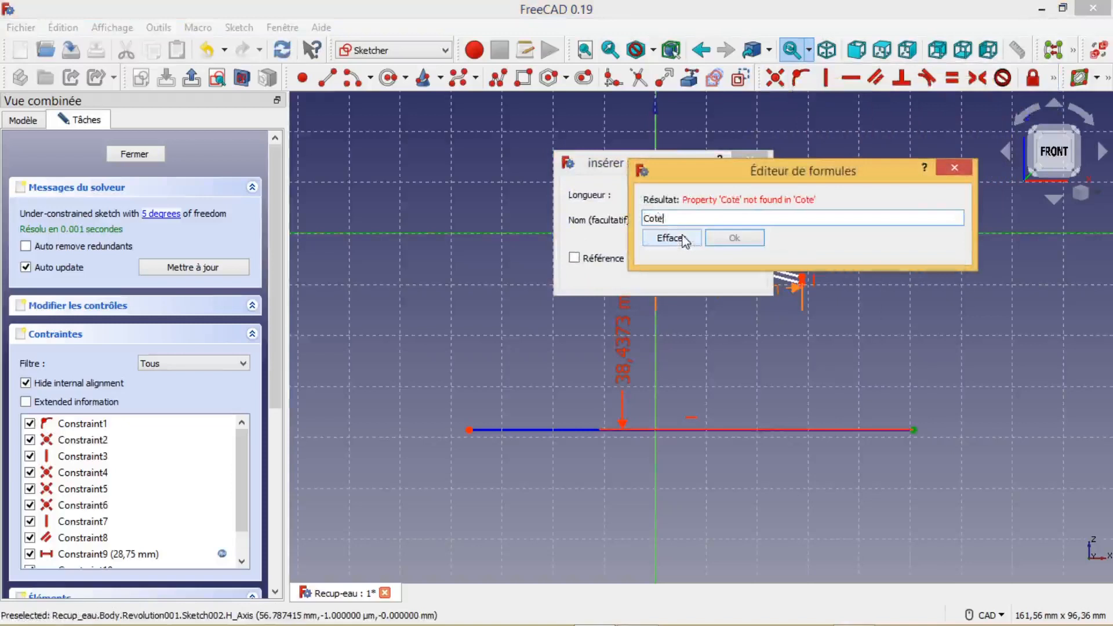
{"action": "type", "text": "s.H"}
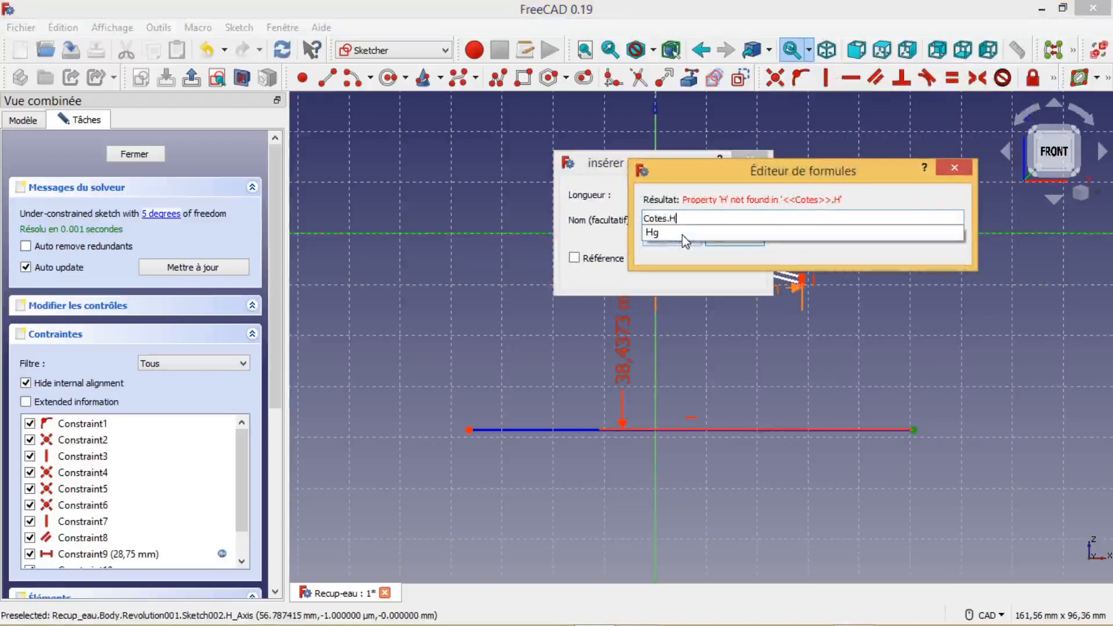
{"action": "type", "text": "g/2"}
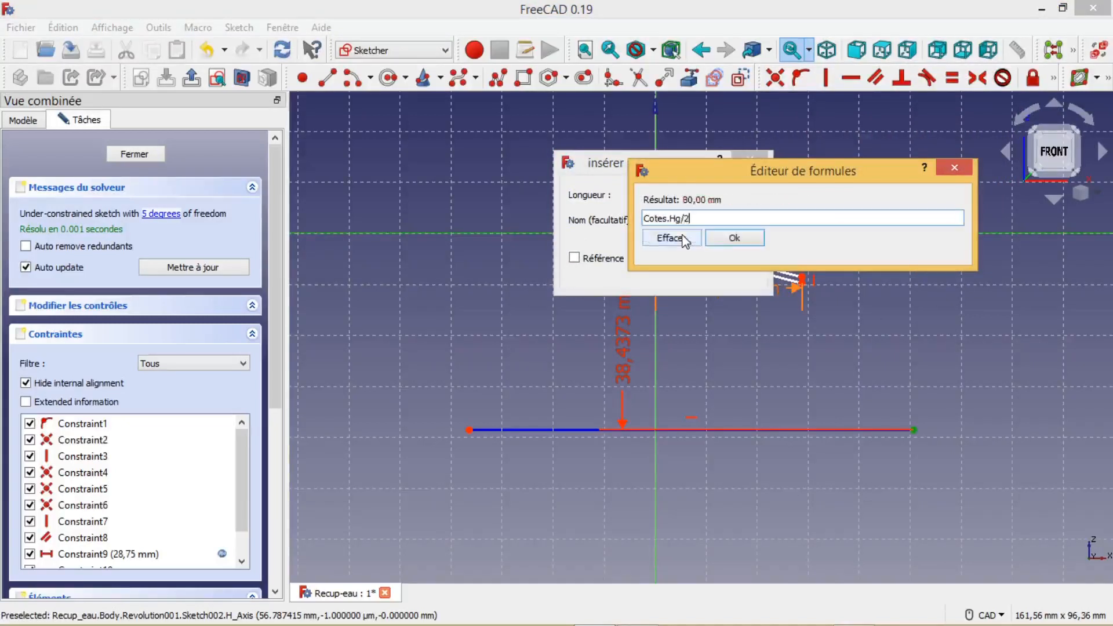
{"action": "left_click", "coordinate": [738, 239]}
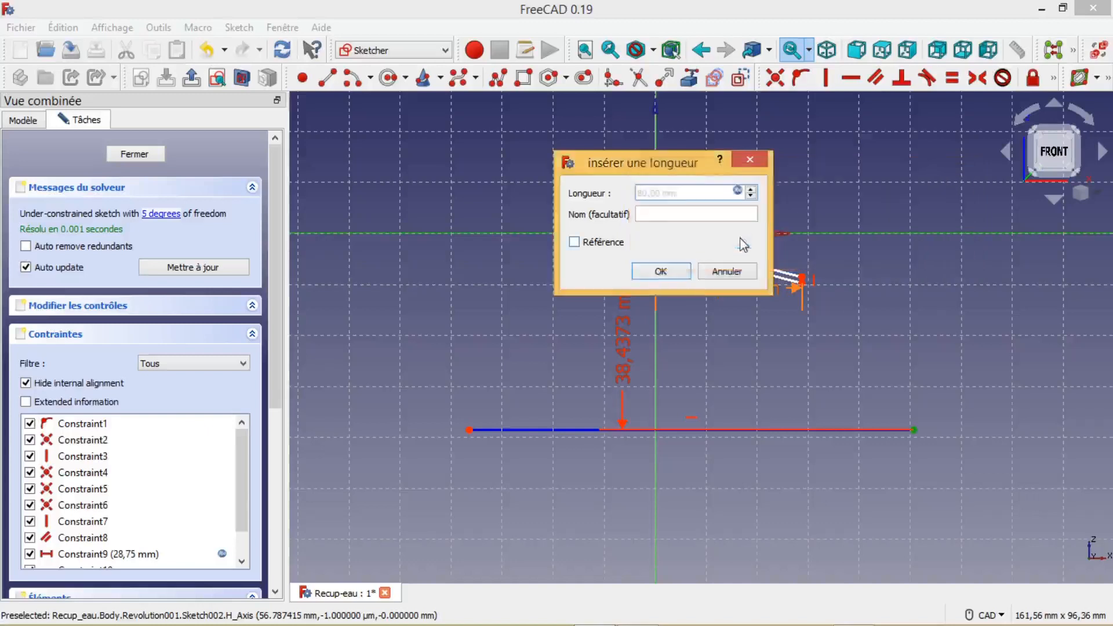
{"action": "left_click", "coordinate": [661, 272]}
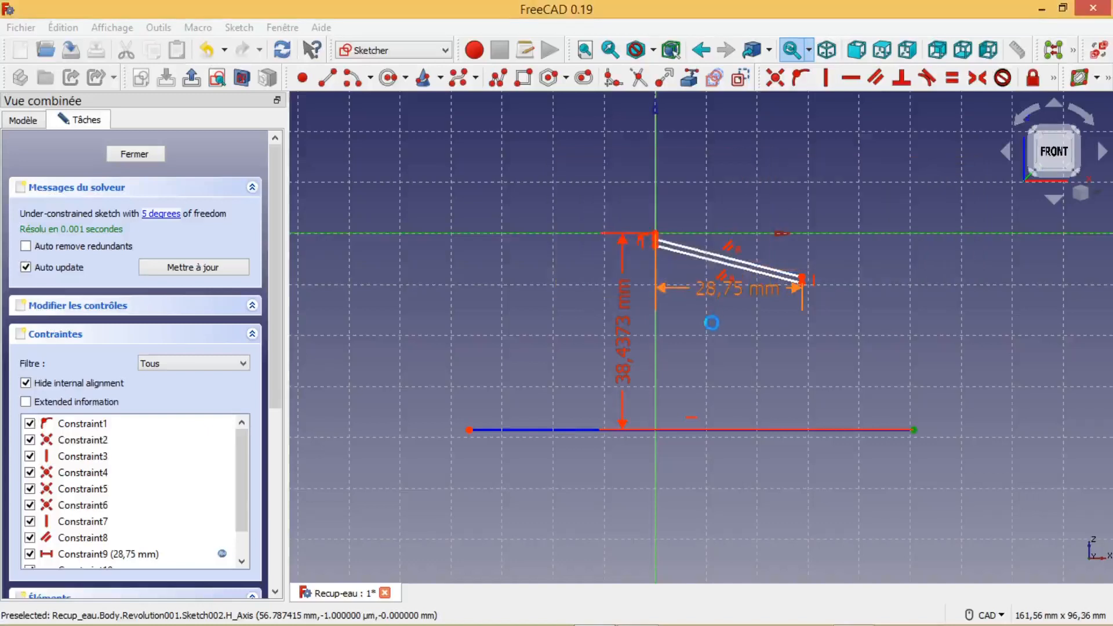
{"action": "scroll", "coordinate": [711, 325], "scroll_direction": "down", "scroll_amount": 1}
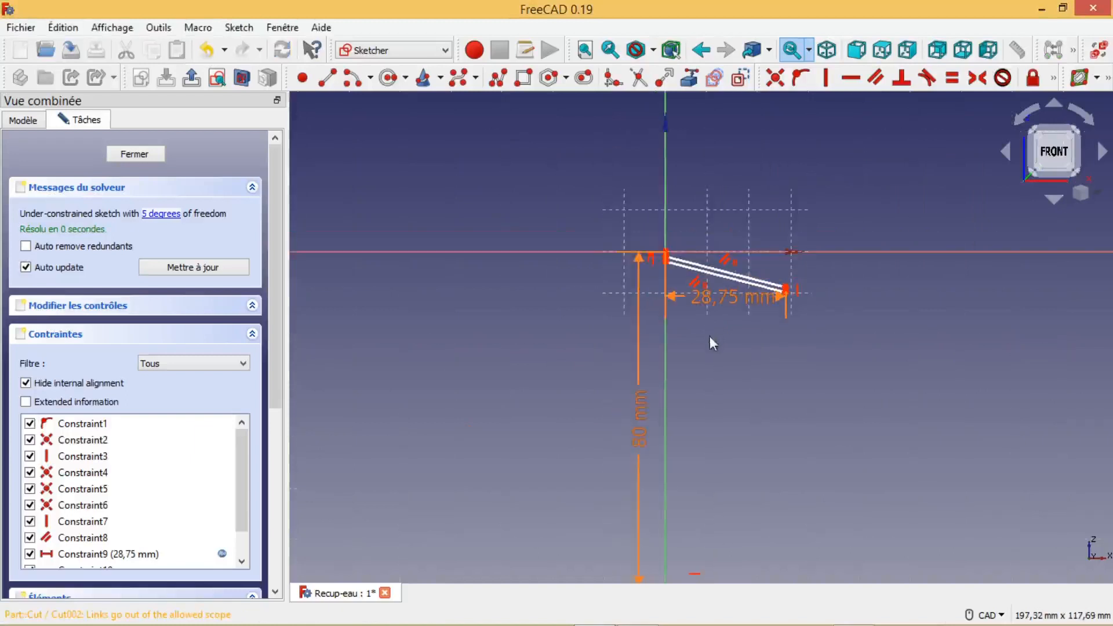
{"action": "left_click_drag", "start_coordinate": [640, 413], "coordinate": [569, 422]}
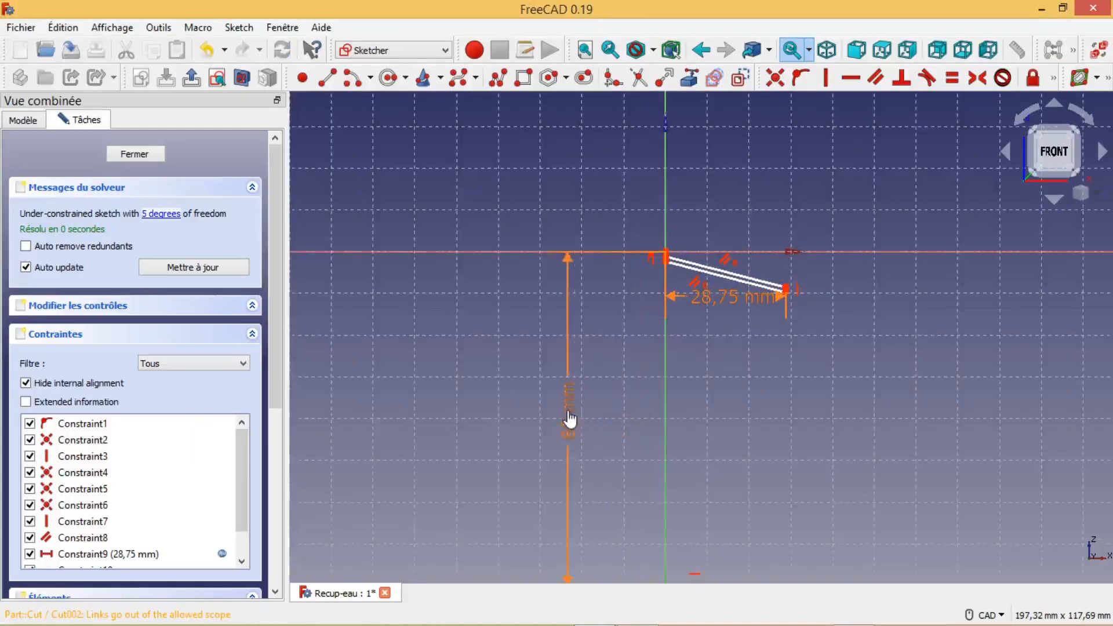
Add a vertical distance constraint between the profile's lower vertex on the vertical axis and the construction line's right endpoint, leaving its value open
{"action": "scroll", "coordinate": [716, 393], "scroll_direction": "down", "scroll_amount": 2}
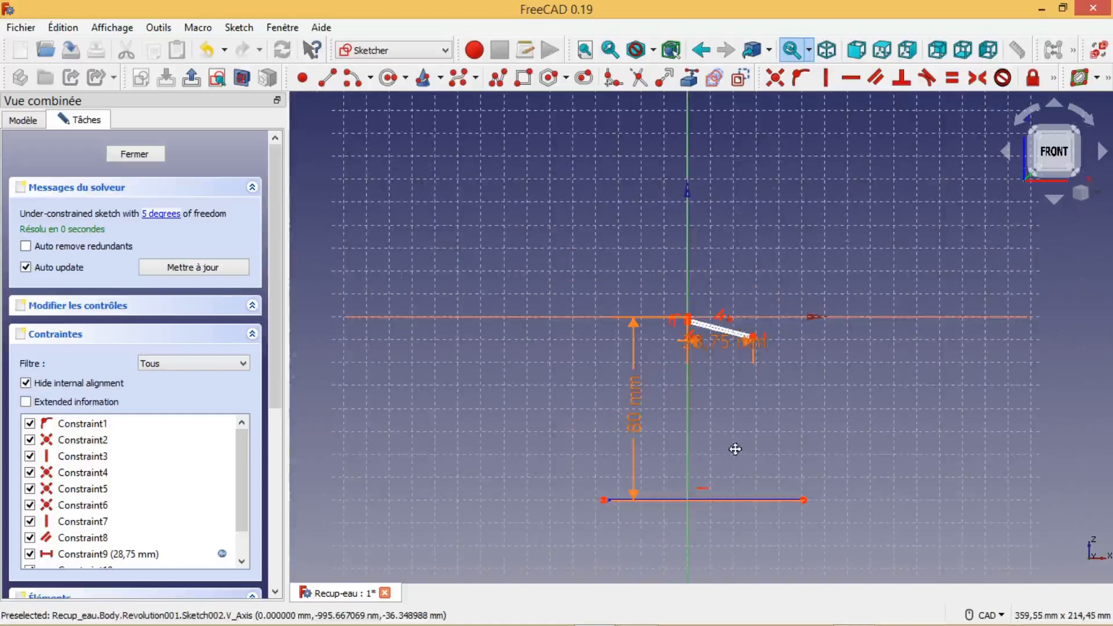
{"action": "middle_click_drag", "start_coordinate": [732, 447], "coordinate": [705, 342]}
{"action": "scroll", "coordinate": [705, 342], "scroll_direction": "up", "scroll_amount": 2}
{"action": "left_click_drag", "start_coordinate": [710, 262], "coordinate": [717, 275]}
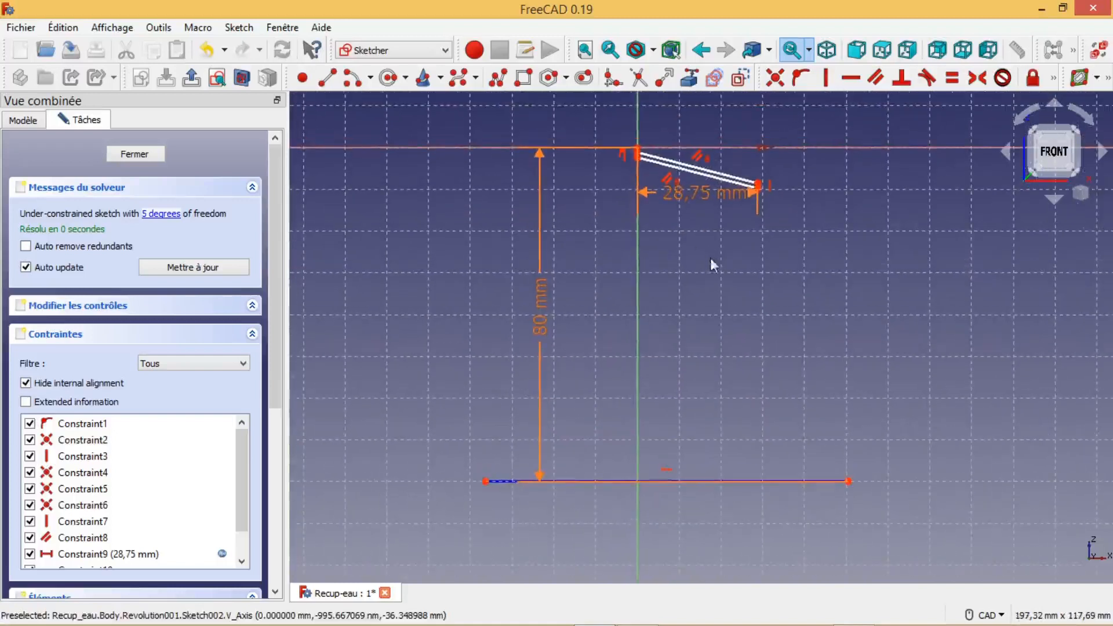
{"action": "left_click", "coordinate": [638, 156]}
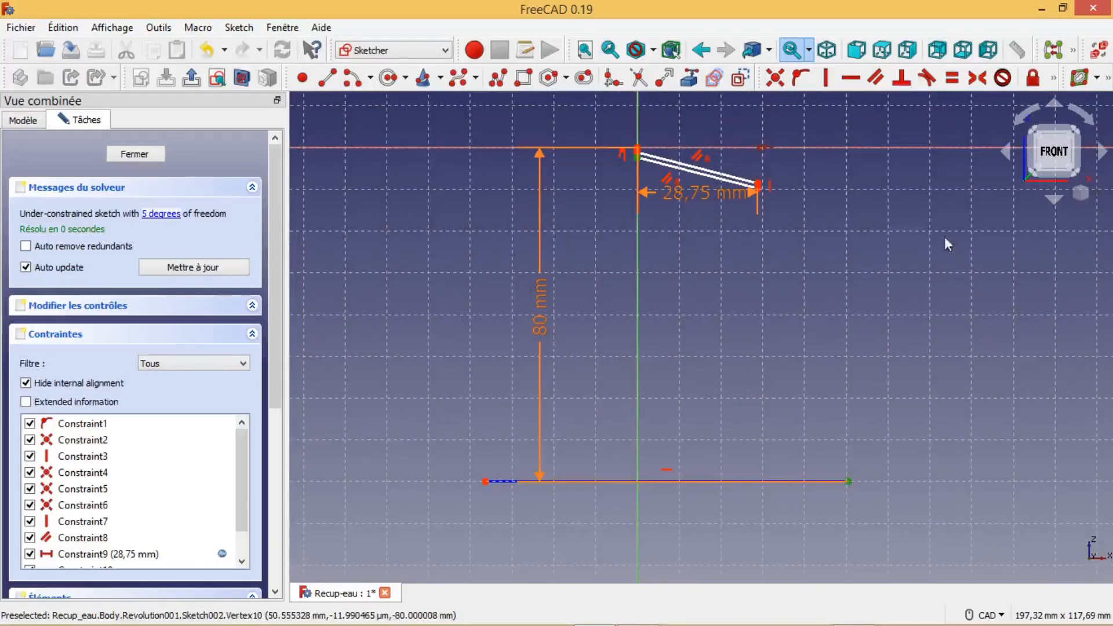
{"action": "left_click", "coordinate": [1054, 78]}
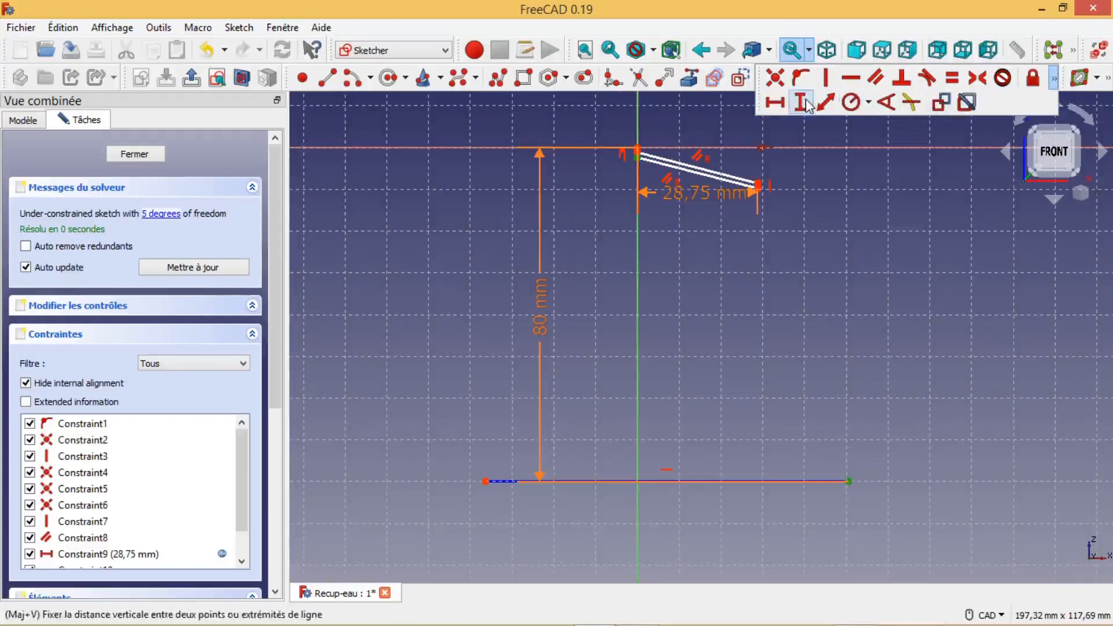
{"action": "left_click", "coordinate": [802, 103]}
{"action": "mouse_move", "coordinate": [918, 87]}
{"action": "left_mouse_down"}
{"action": "mouse_move", "coordinate": [511, 29]}
{"action": "mouse_move", "coordinate": [415, 94]}
{"action": "mouse_move", "coordinate": [423, 127]}
{"action": "left_mouse_up"}
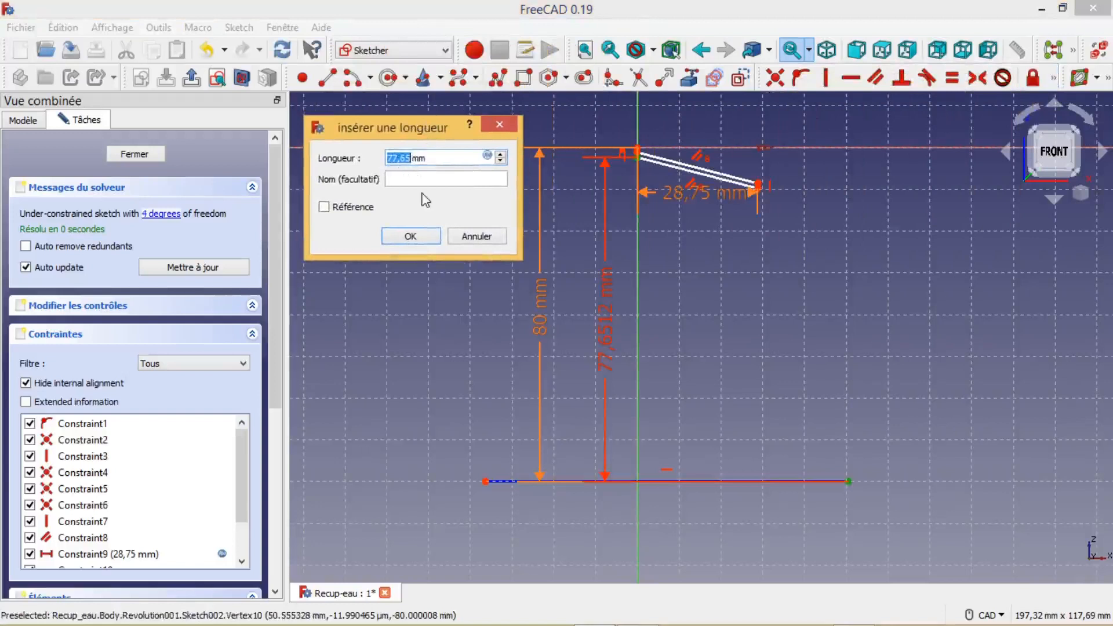
Switch to LibreOffice Calc, enter 77,65 in B2 and 160 in C2, and compute their ratio in D2 with =B2/C2
{"action": "key", "text": "alt+Tab"}
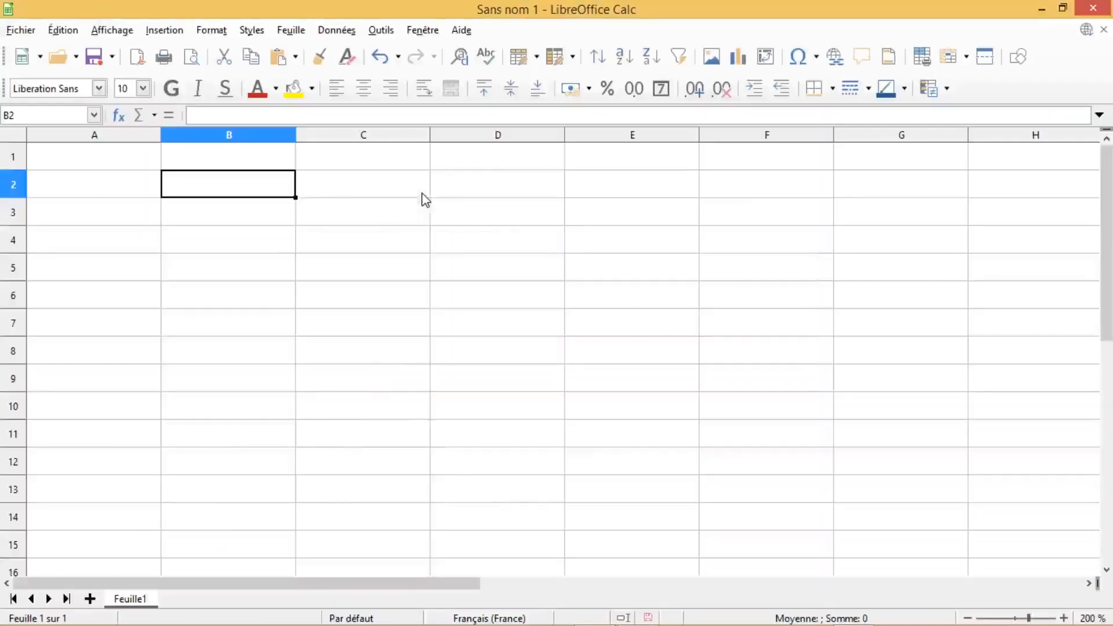
{"action": "type", "text": "77,65"}
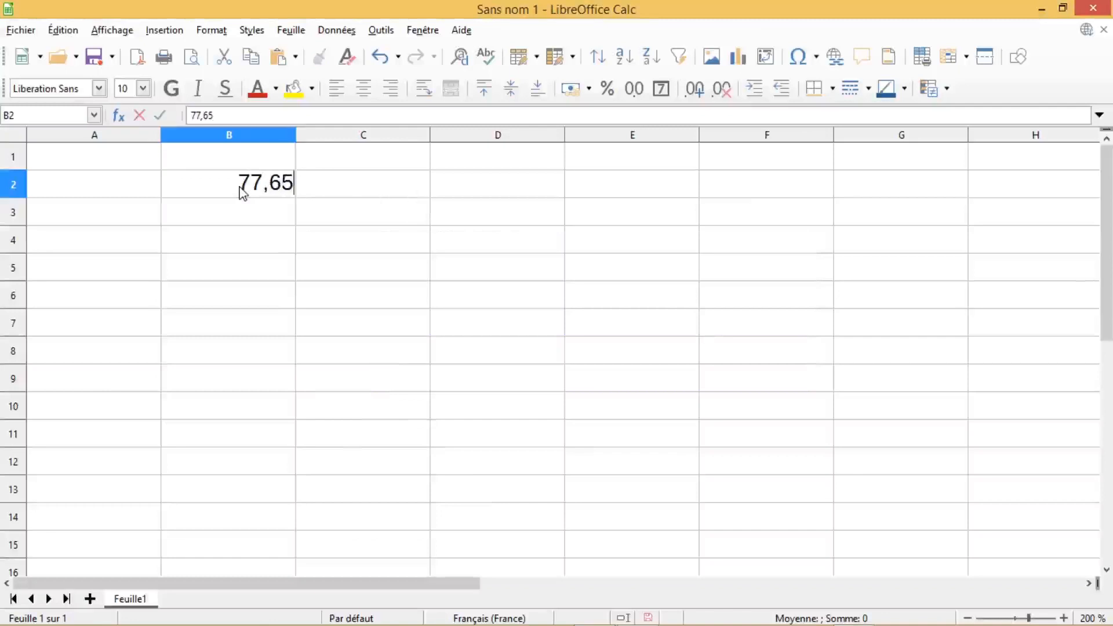
{"action": "left_click", "coordinate": [359, 189]}
{"action": "type", "text": "160"}
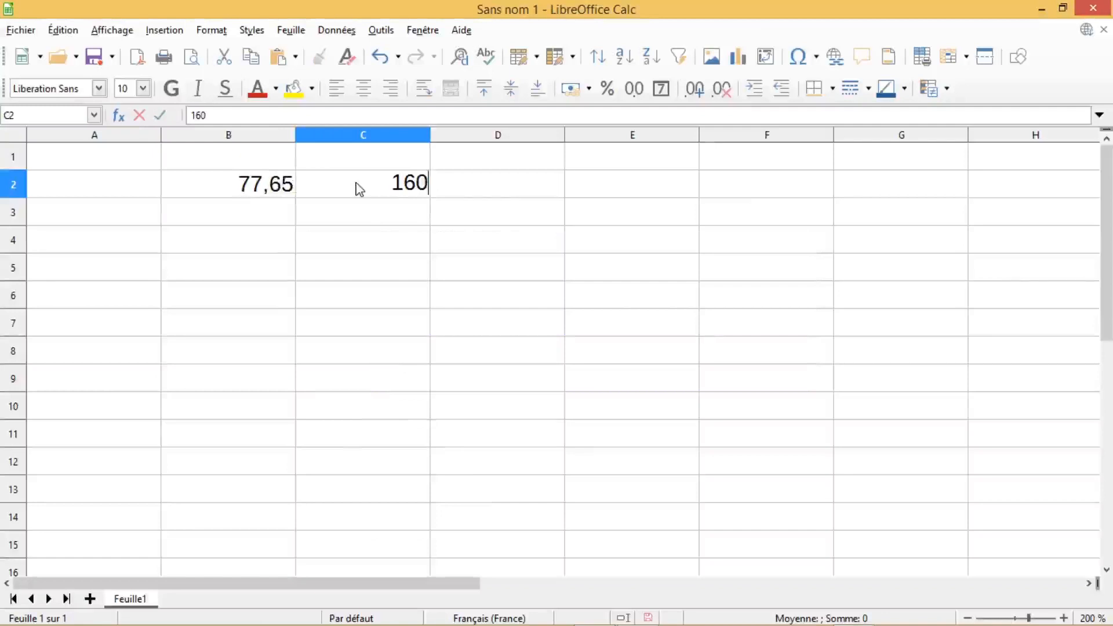
{"action": "left_click", "coordinate": [507, 196]}
{"action": "type", "text": "="}
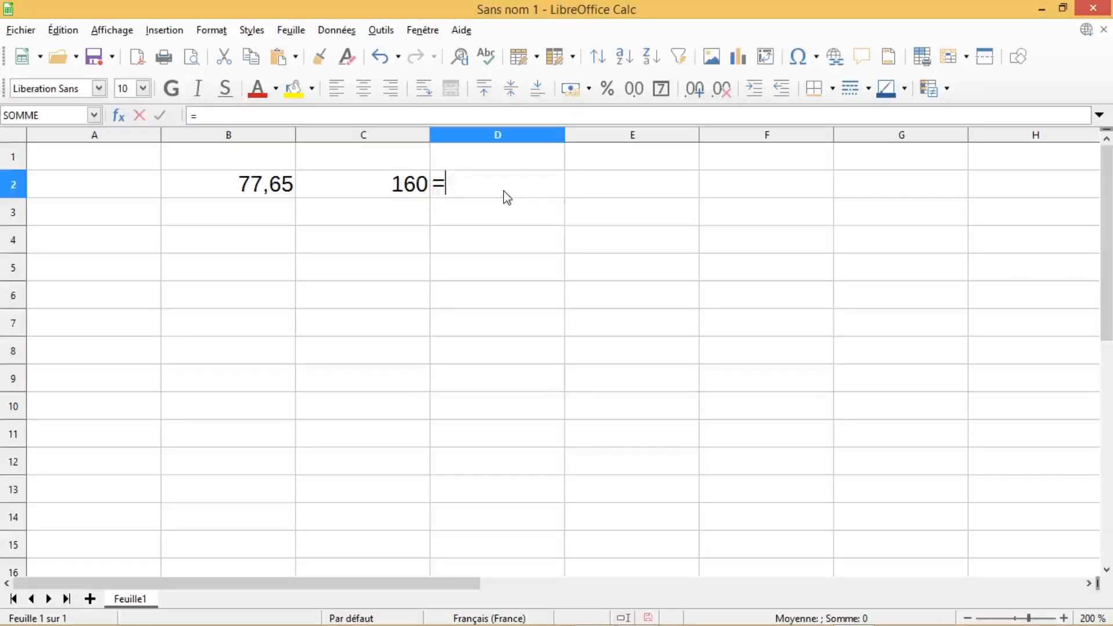
{"action": "left_click", "coordinate": [264, 185]}
{"action": "type", "text": "/"}
{"action": "left_click", "coordinate": [373, 191]}
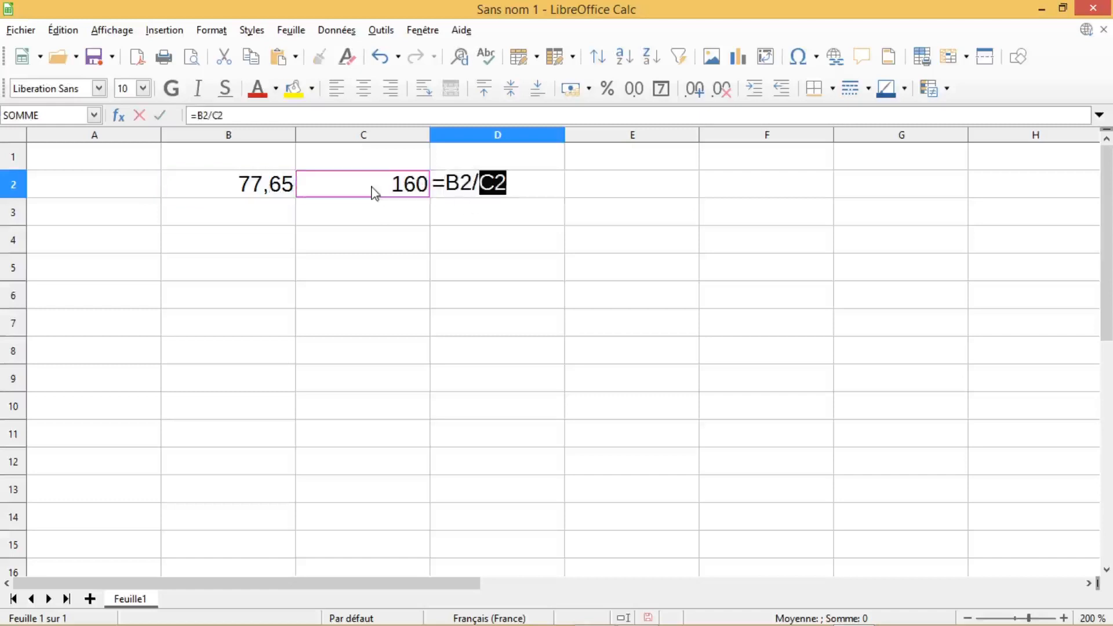
{"action": "key", "text": "Return"}
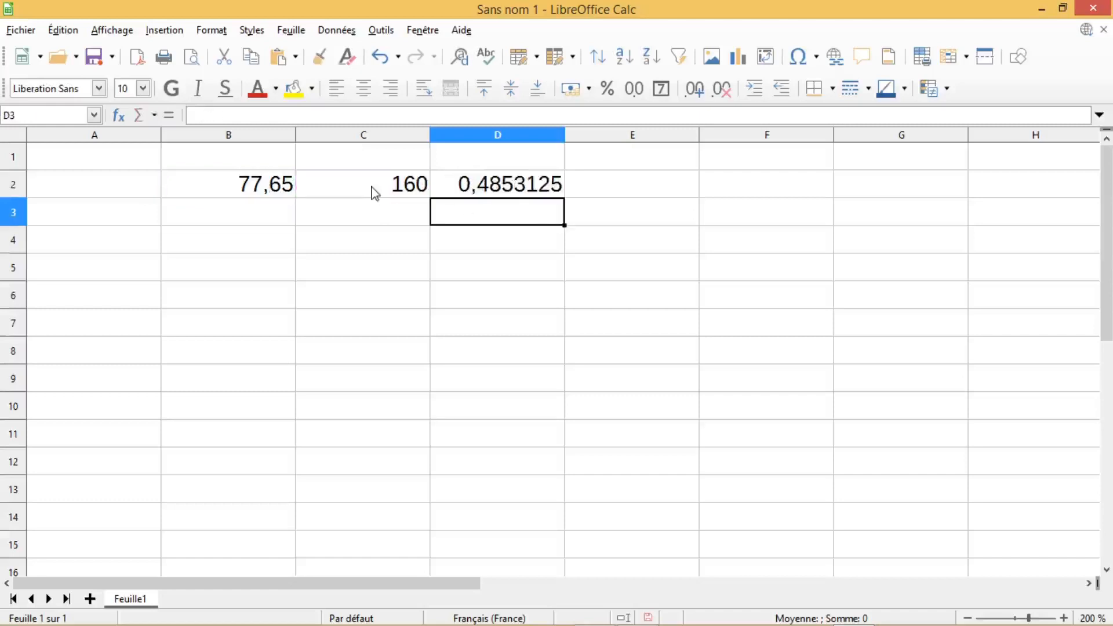
Compute the ratio's complement in E2 with =1-D2 and convert it to a percentage in E3 with =E2*100
{"action": "left_click", "coordinate": [505, 187]}
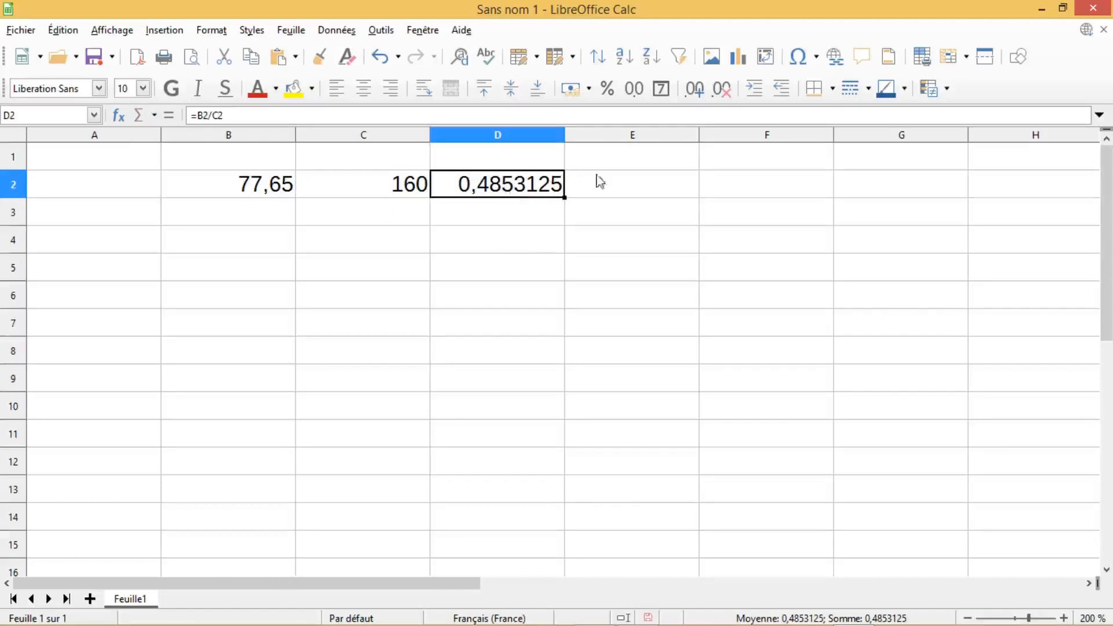
{"action": "left_click", "coordinate": [607, 196]}
{"action": "type", "text": "="}
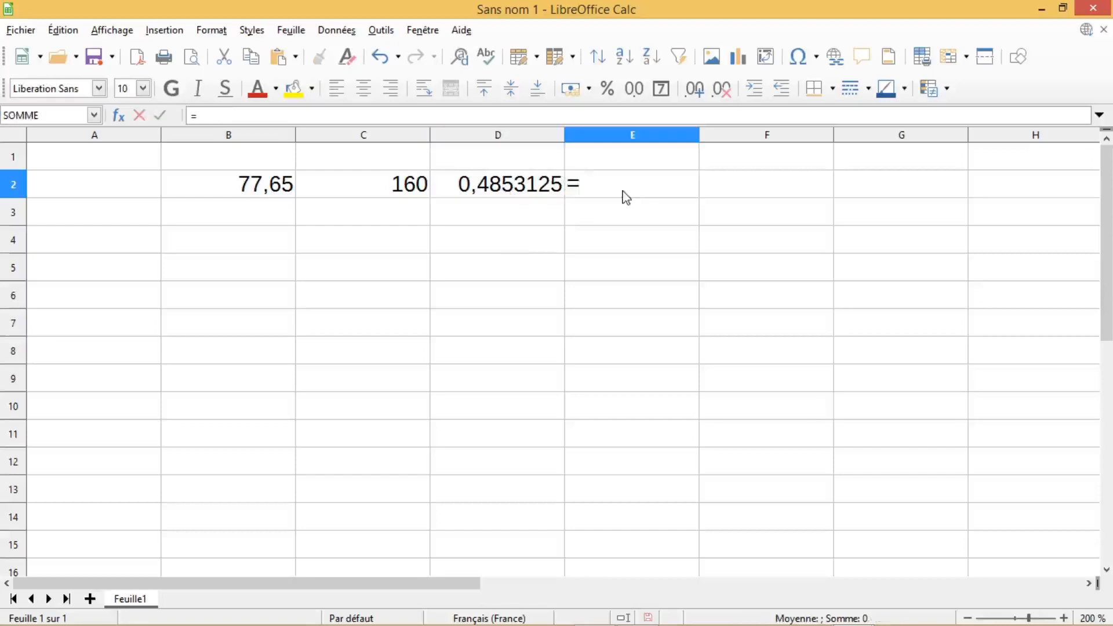
{"action": "type", "text": "1-"}
{"action": "left_click", "coordinate": [508, 187]}
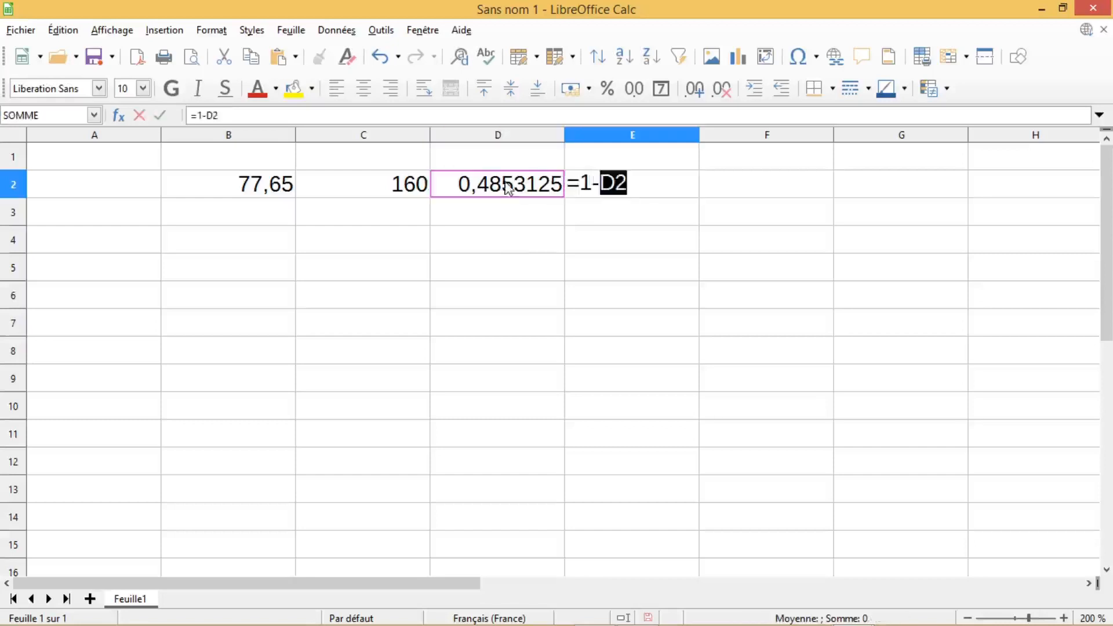
{"action": "key", "text": "Return"}
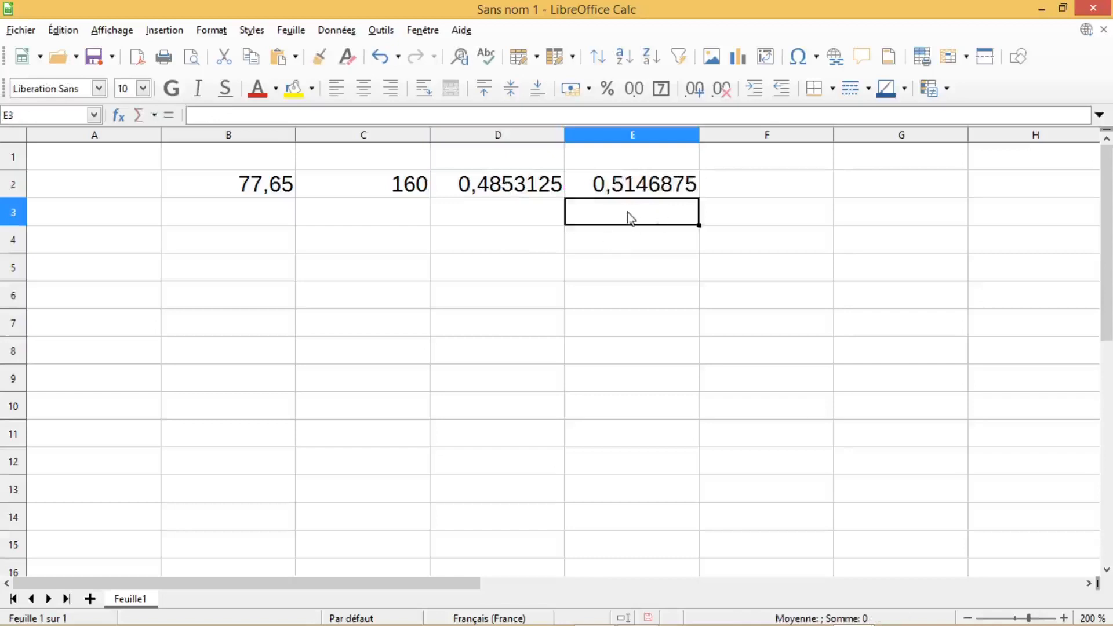
{"action": "type", "text": "="}
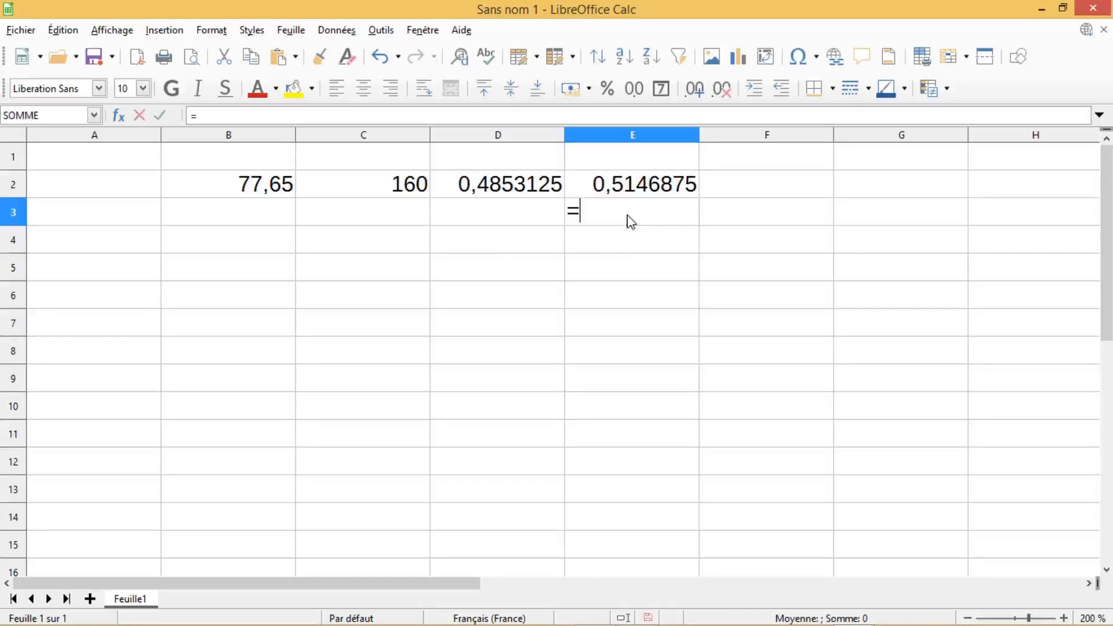
{"action": "left_click", "coordinate": [645, 192]}
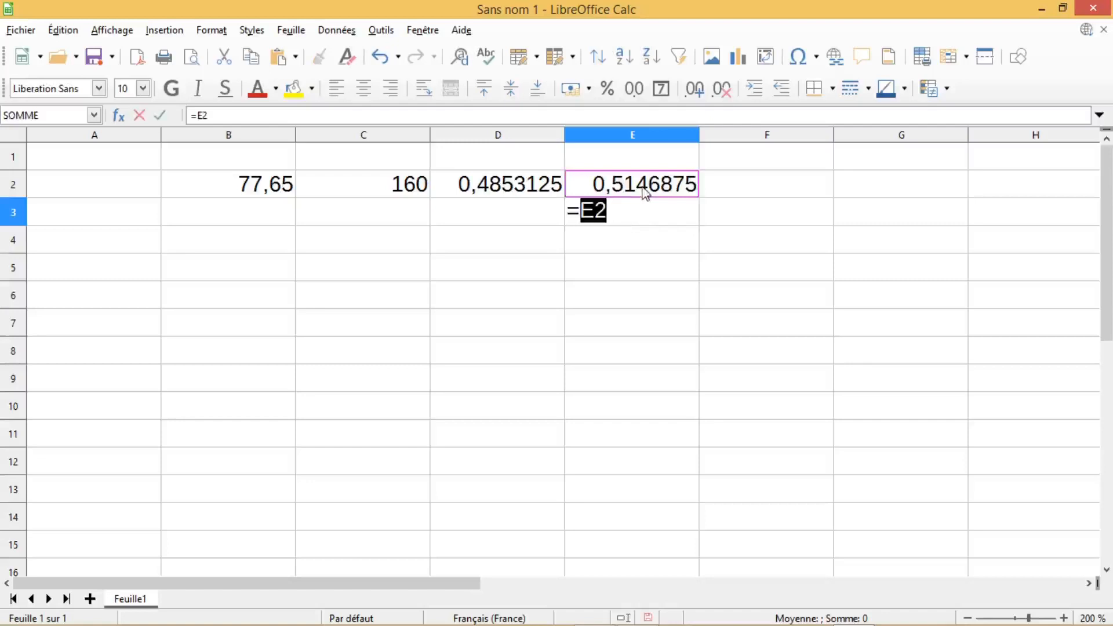
{"action": "type", "text": "*100"}
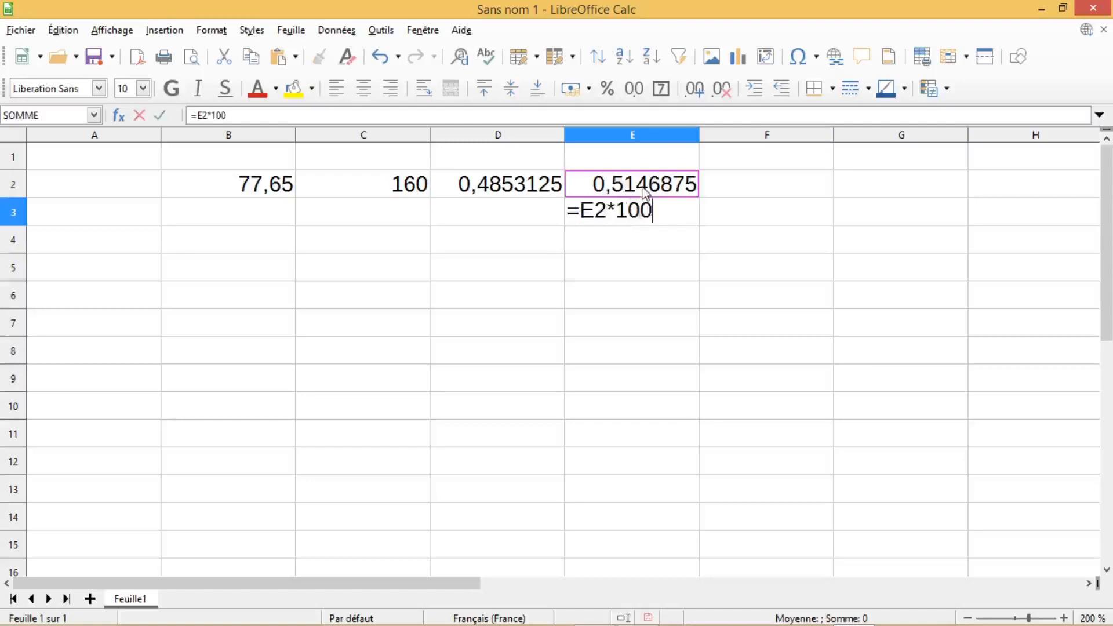
{"action": "key", "text": "Return"}
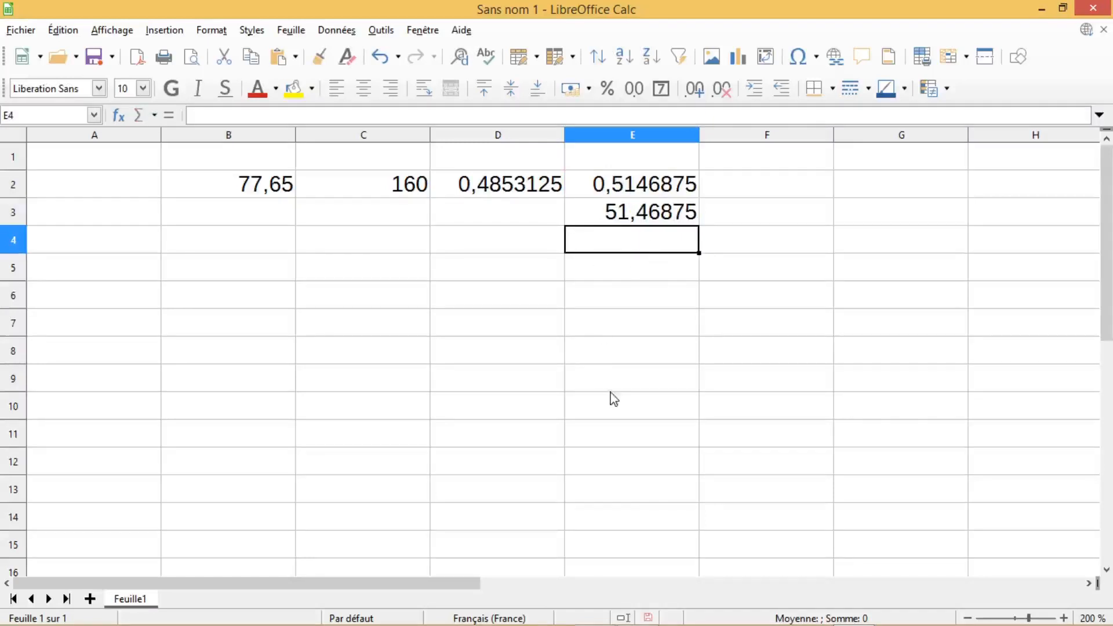
Return to FreeCAD and set the pending vertical distance constraint to the formula Cotes.Hg*(1-51.47/100)
{"action": "key", "text": "alt+Tab"}
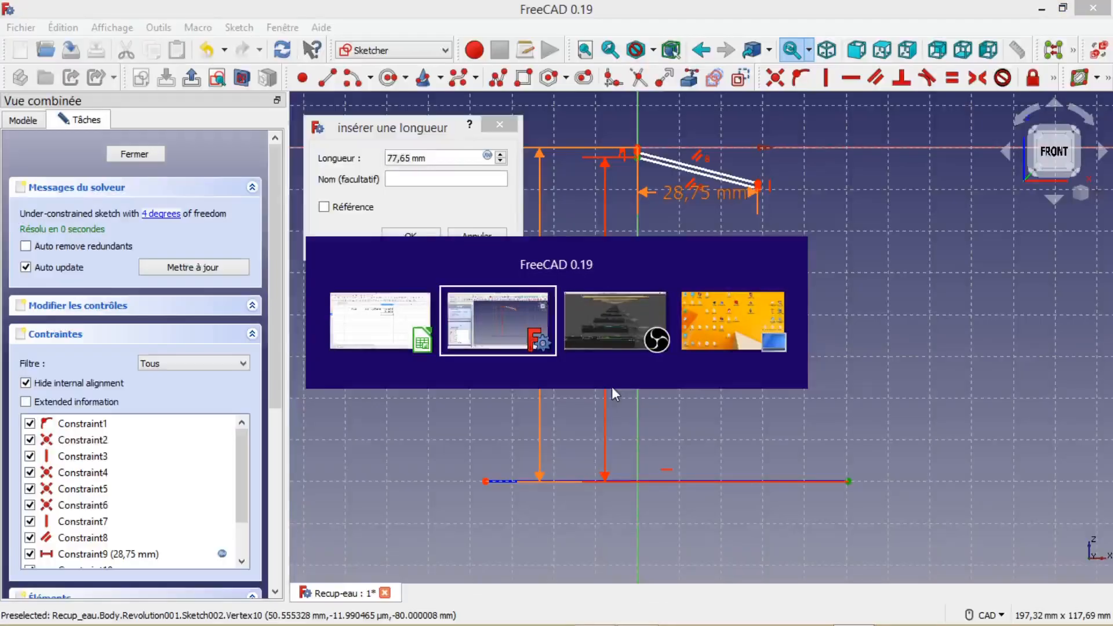
{"action": "left_click", "coordinate": [489, 157]}
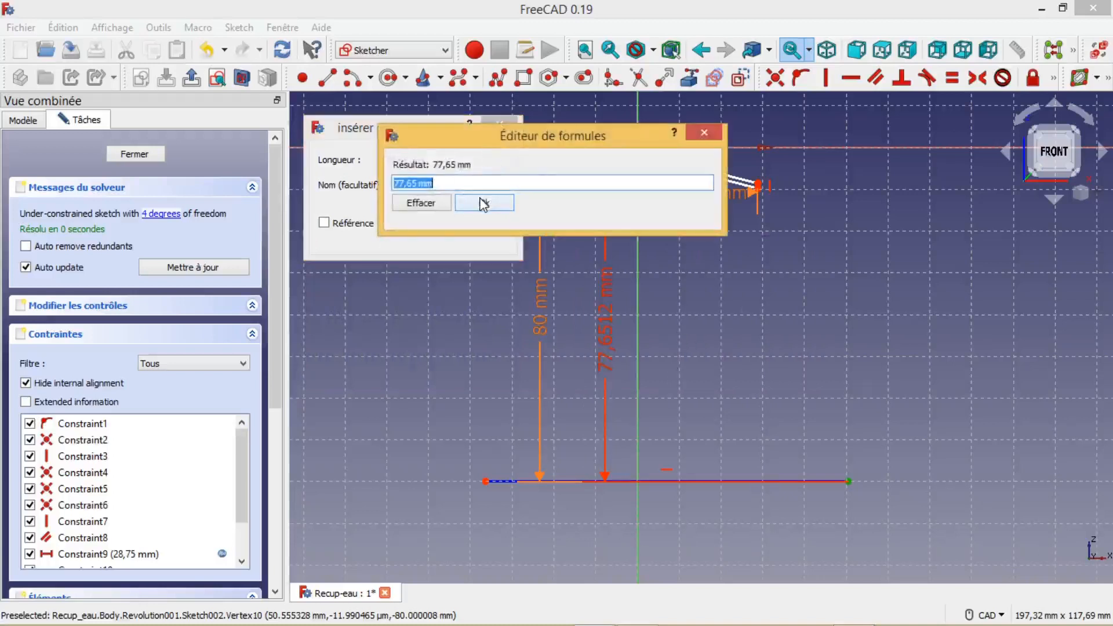
{"action": "type", "text": "Cotes."}
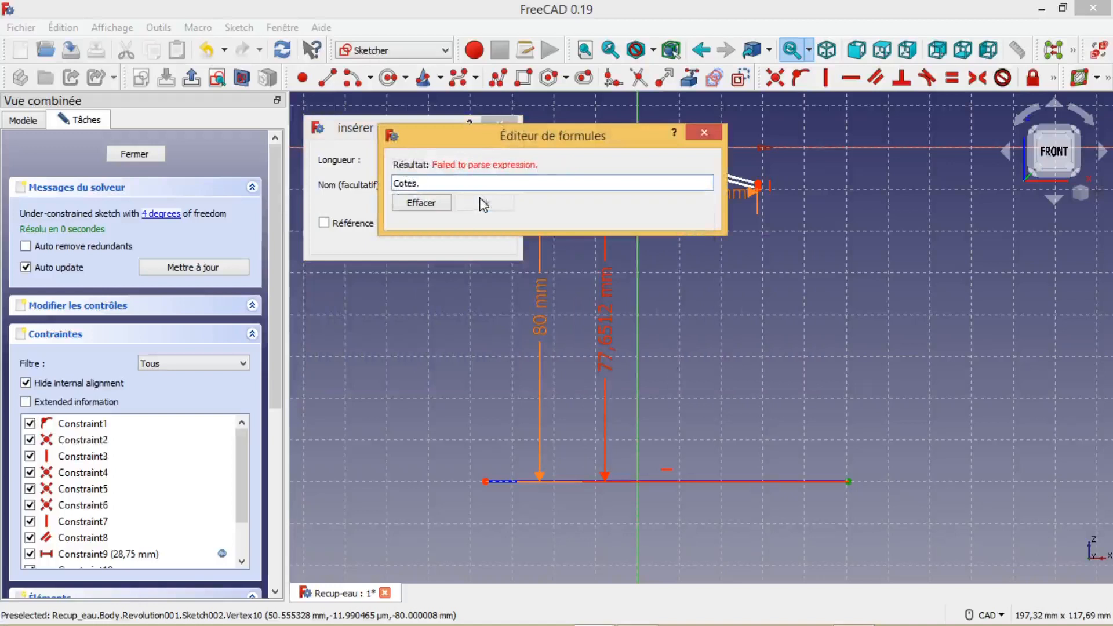
{"action": "type", "text": "Hg"}
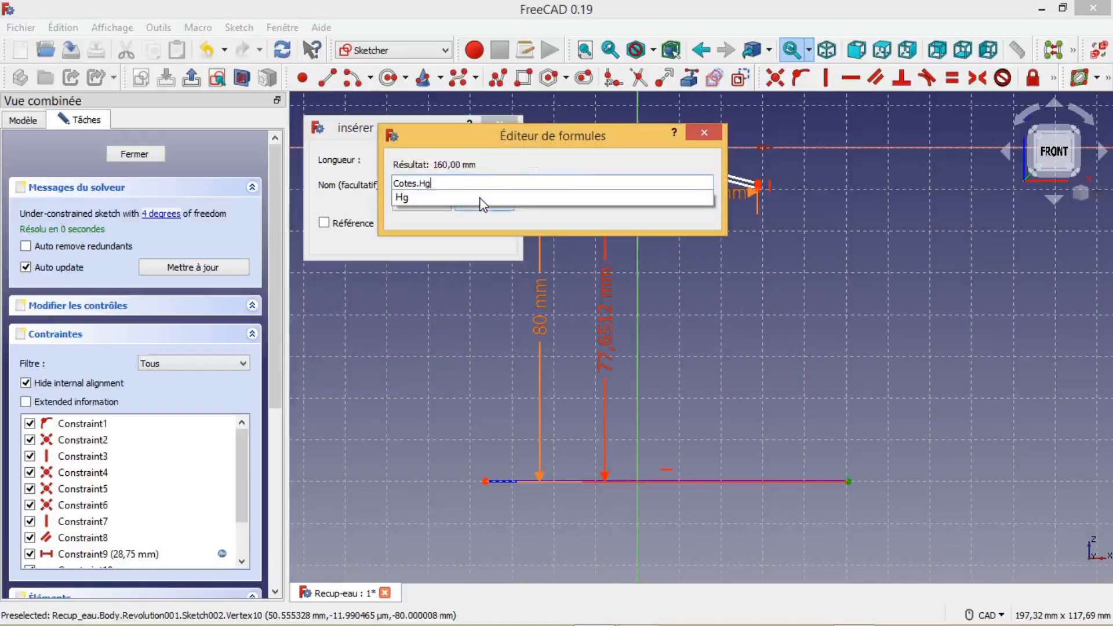
{"action": "type", "text": "*"}
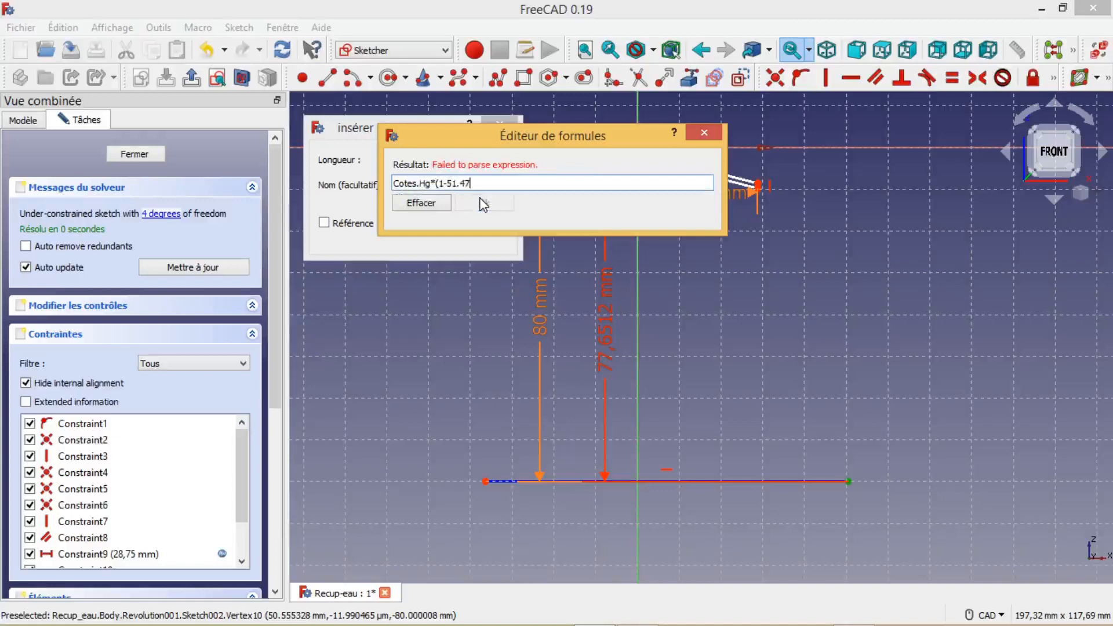
{"action": "type", "text": "(1-51.47)"}
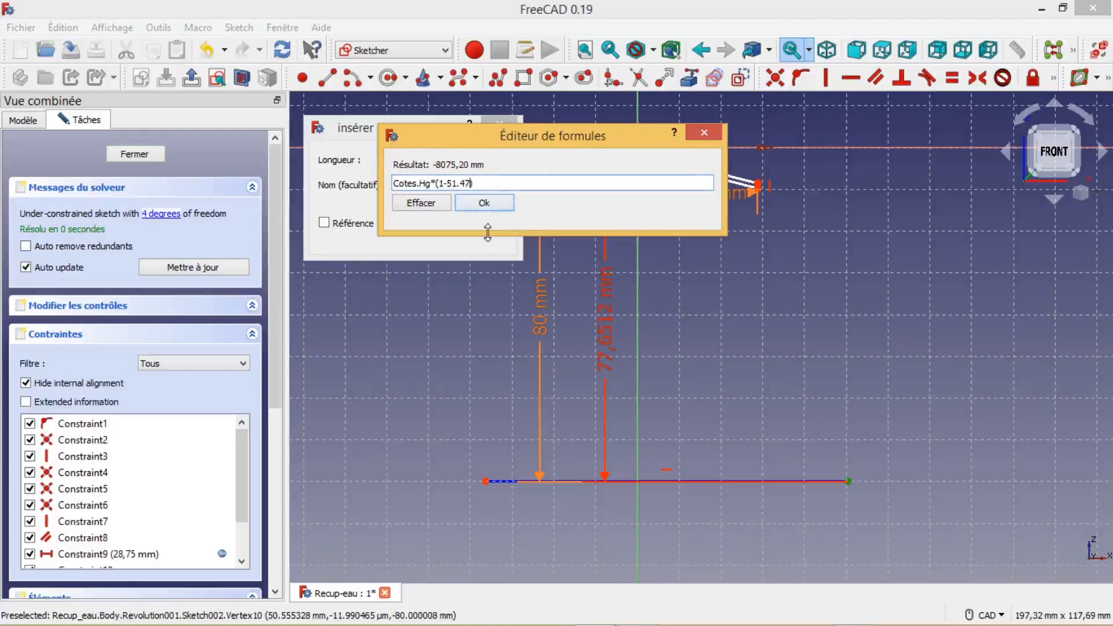
{"action": "type", "text": "/100"}
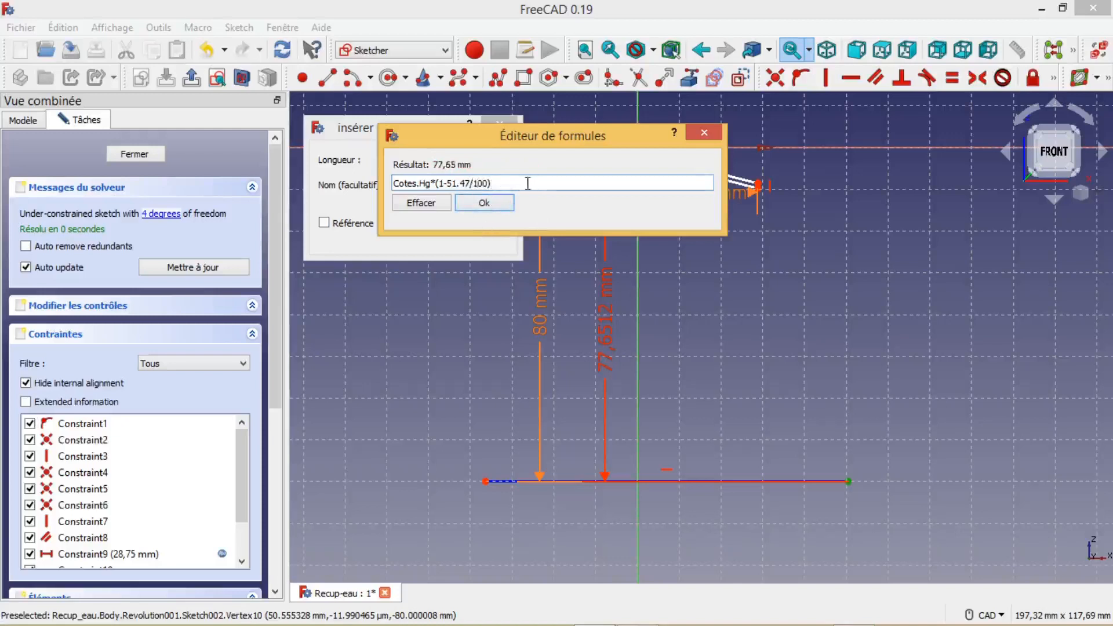
{"action": "key", "text": "Return"}
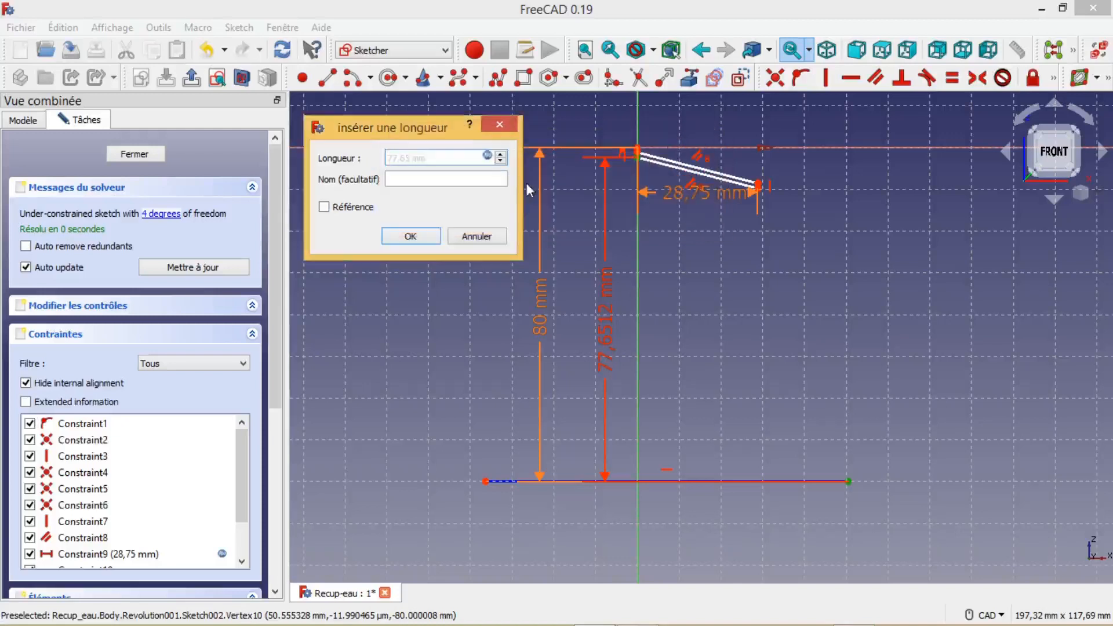
{"action": "left_click", "coordinate": [410, 238]}
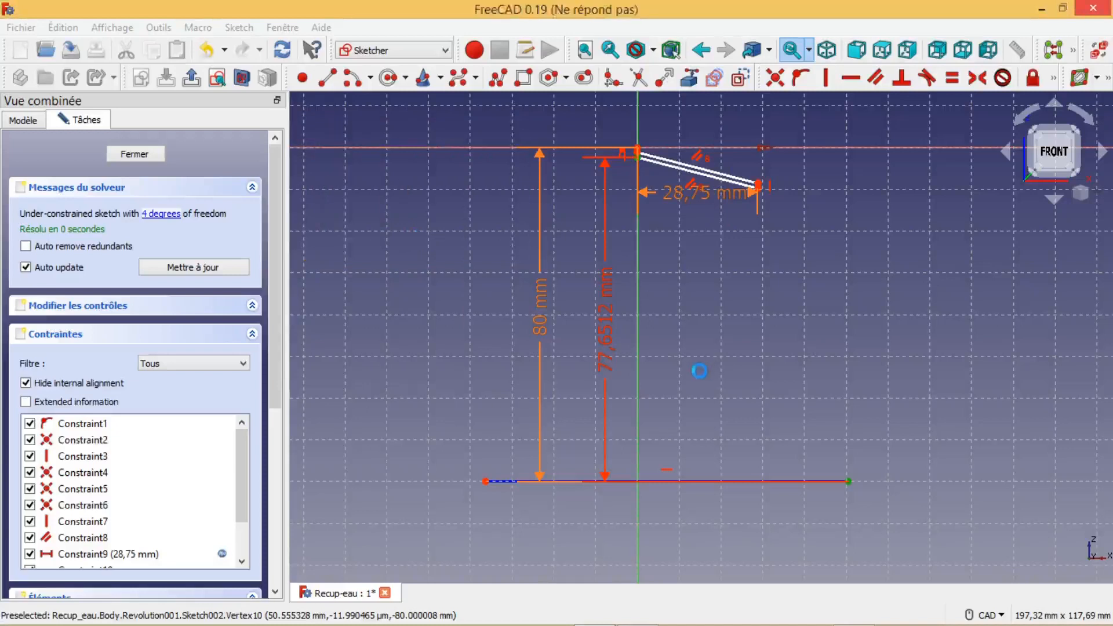
Finish editing Sketch002 and return to the full model
{"action": "scroll", "coordinate": [696, 377], "scroll_direction": "up", "scroll_amount": 1}
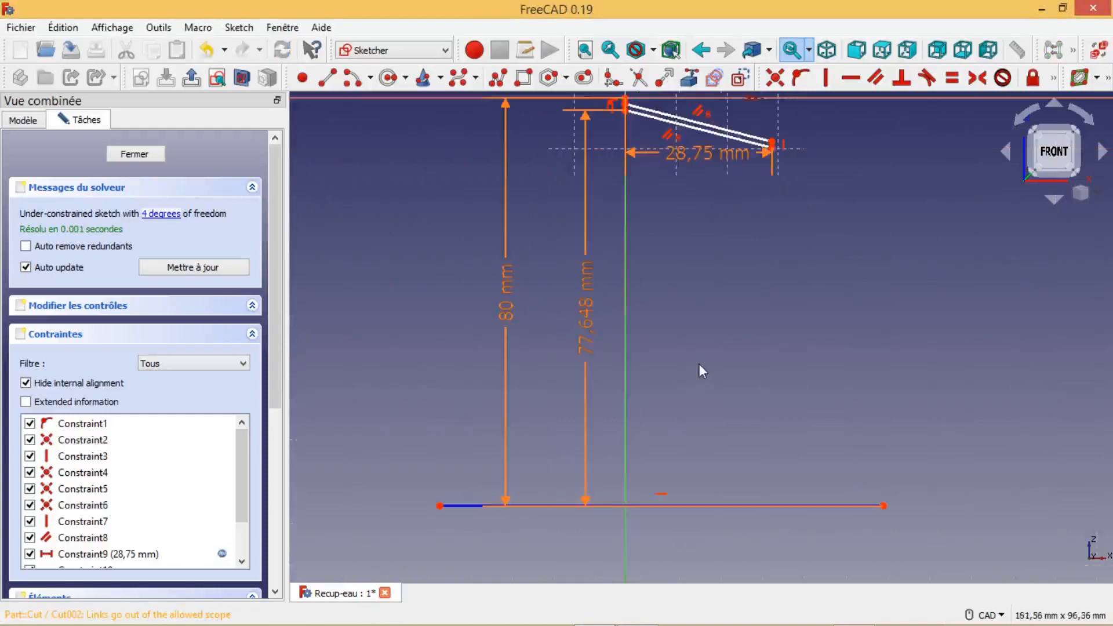
{"action": "scroll", "coordinate": [700, 365], "scroll_direction": "down", "scroll_amount": 1}
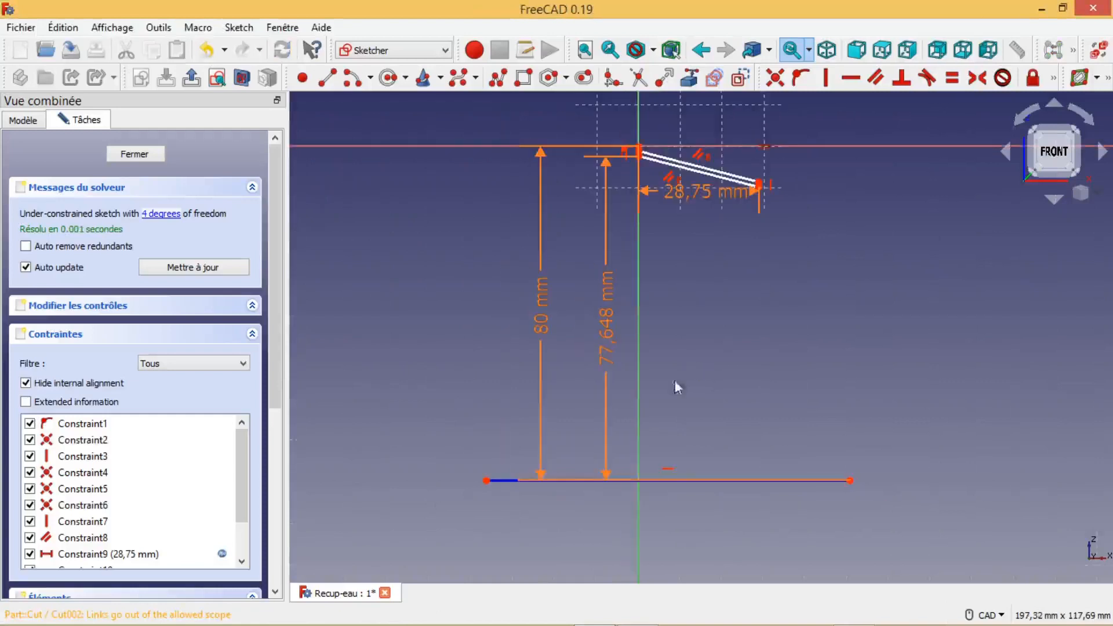
{"action": "left_click", "coordinate": [193, 80]}
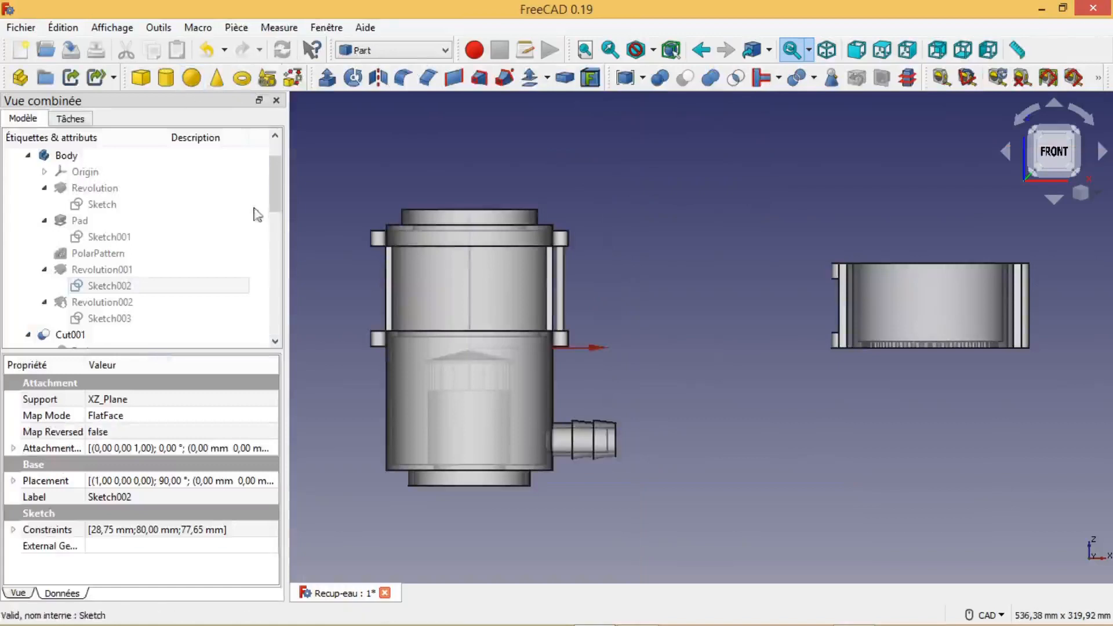
Add a new Part cube to the document and select it at the end of the model tree
{"action": "left_click_drag", "start_coordinate": [273, 179], "coordinate": [278, 344]}
{"action": "middle_click_drag", "start_coordinate": [1062, 282], "coordinate": [727, 465]}
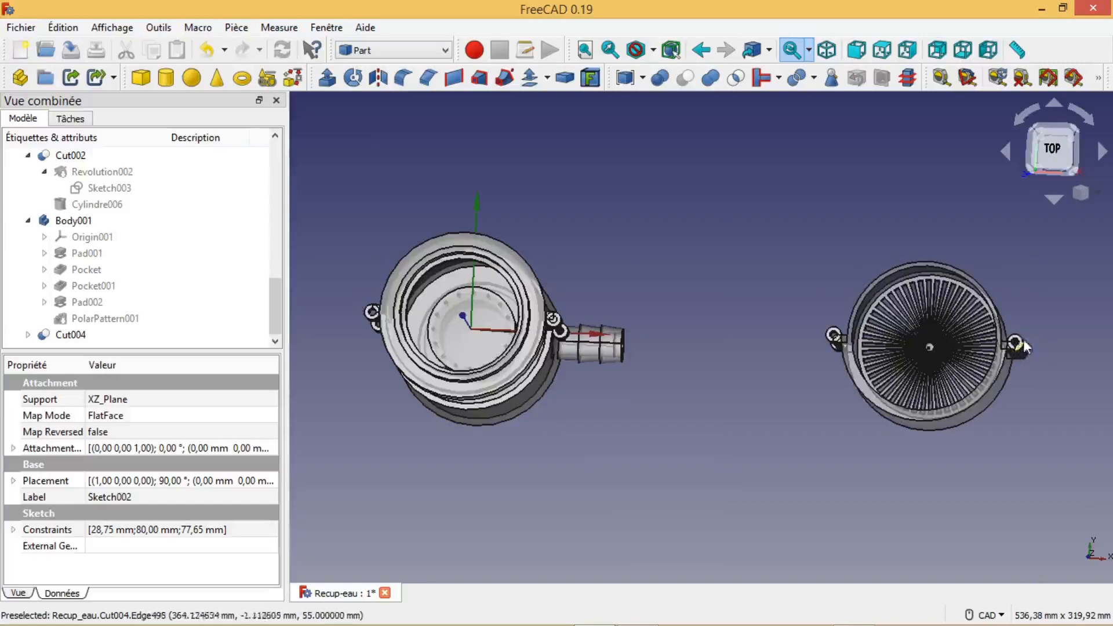
{"action": "middle_click_drag", "start_coordinate": [777, 416], "coordinate": [797, 359]}
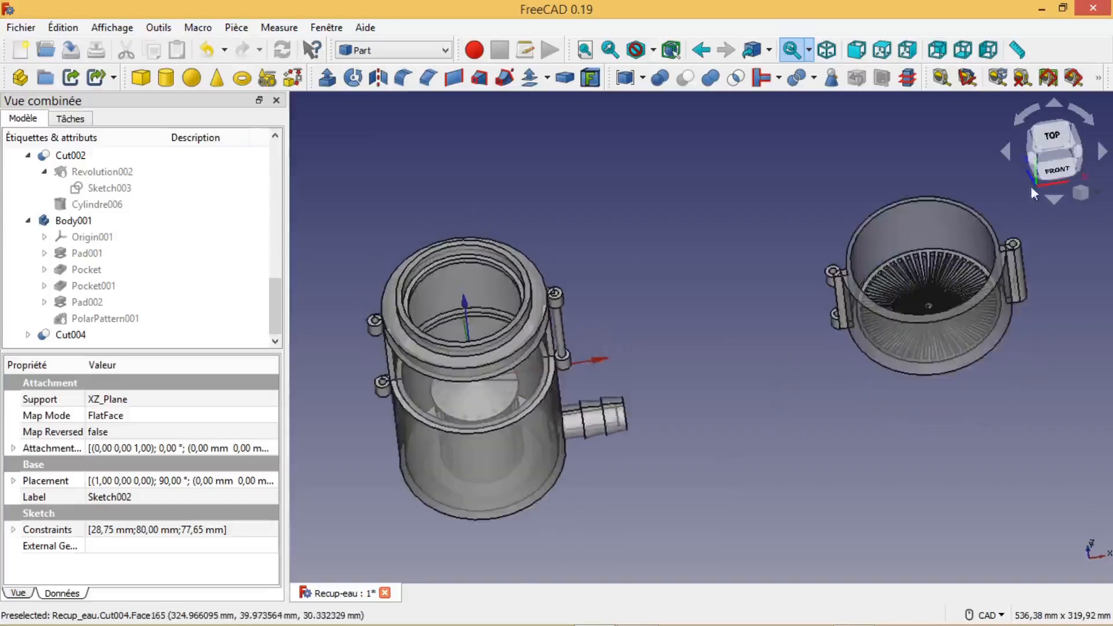
{"action": "left_click", "coordinate": [1056, 169]}
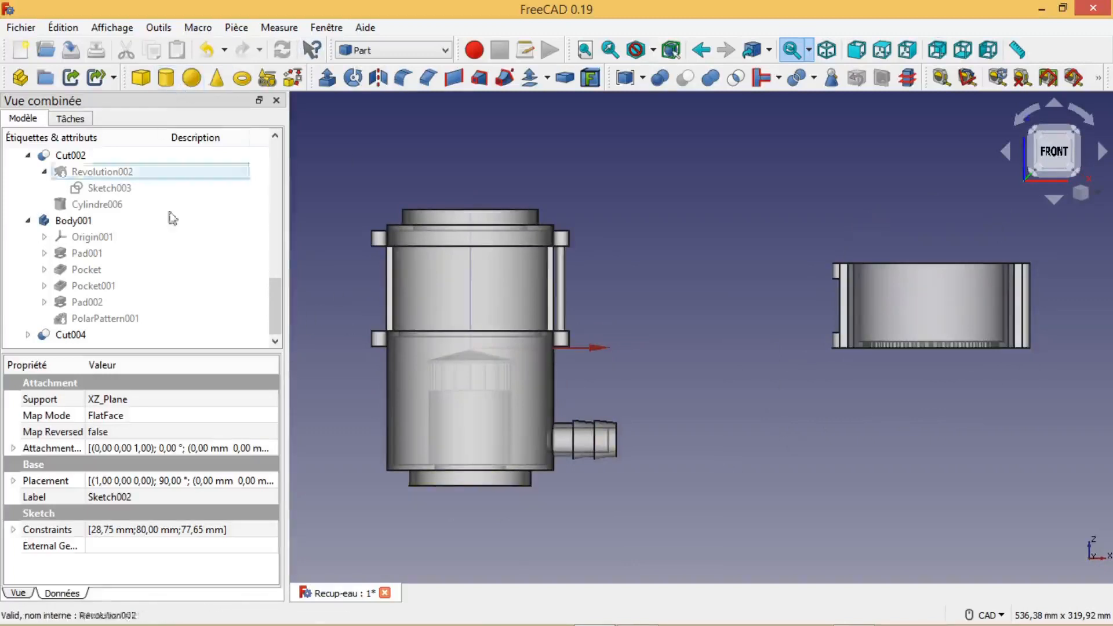
{"action": "left_click", "coordinate": [147, 335]}
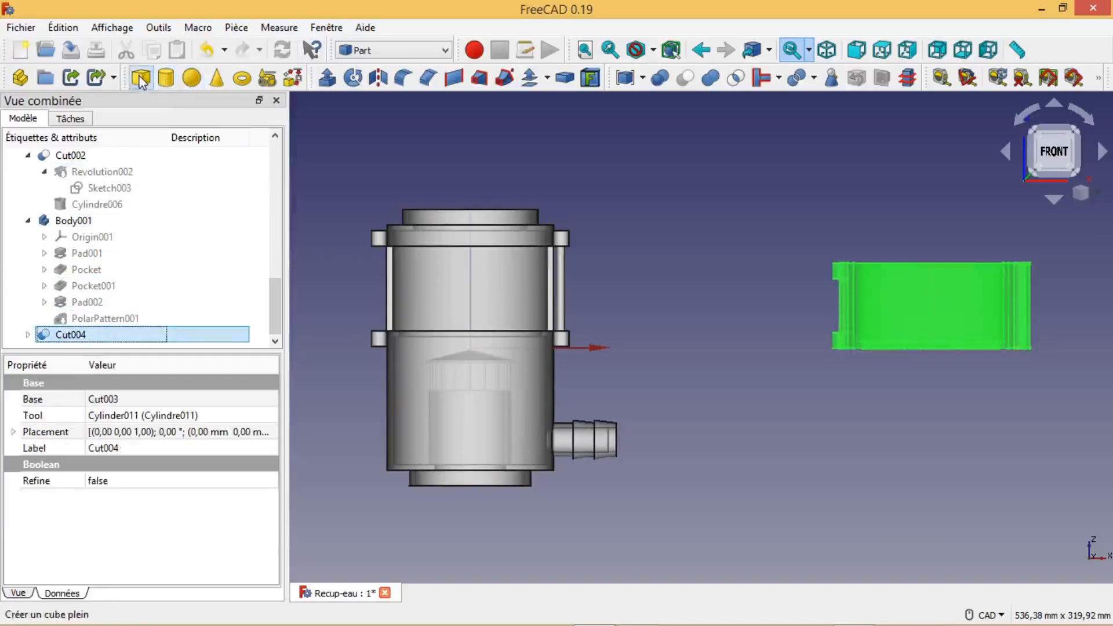
{"action": "left_click", "coordinate": [166, 78]}
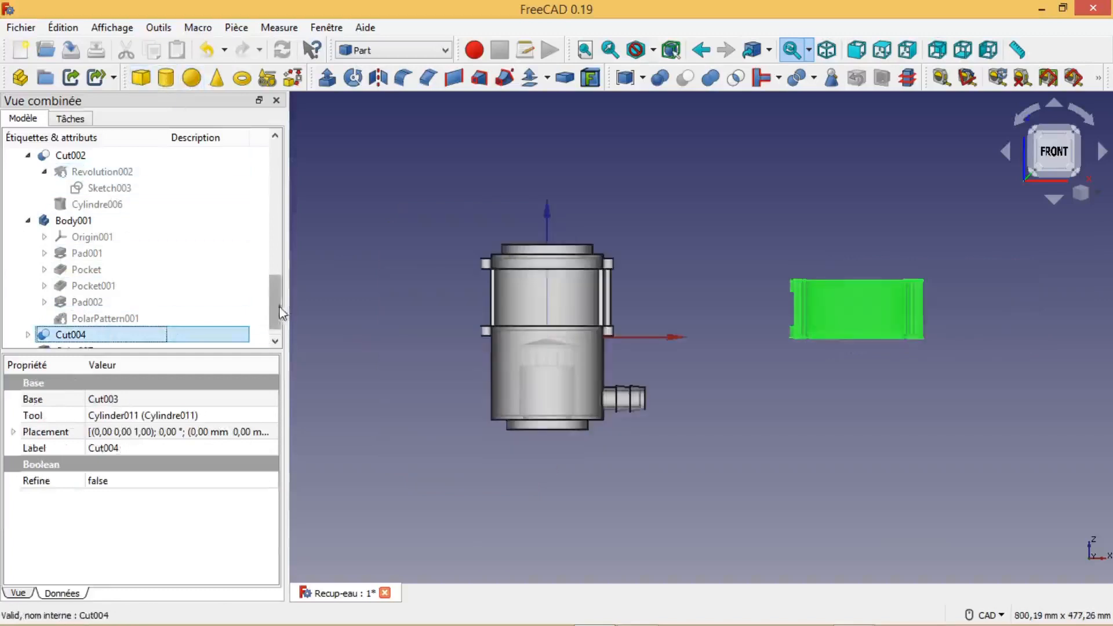
{"action": "scroll", "coordinate": [232, 331], "scroll_direction": "down", "scroll_amount": 1}
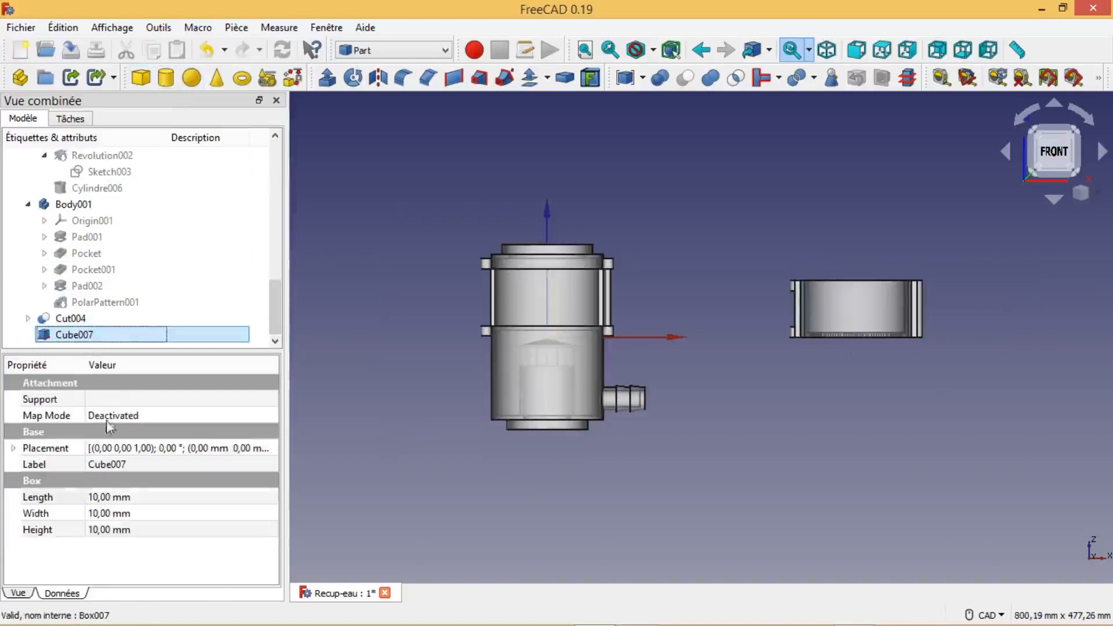
Set the length of Cube007 to 12 mm
{"action": "left_click", "coordinate": [118, 498]}
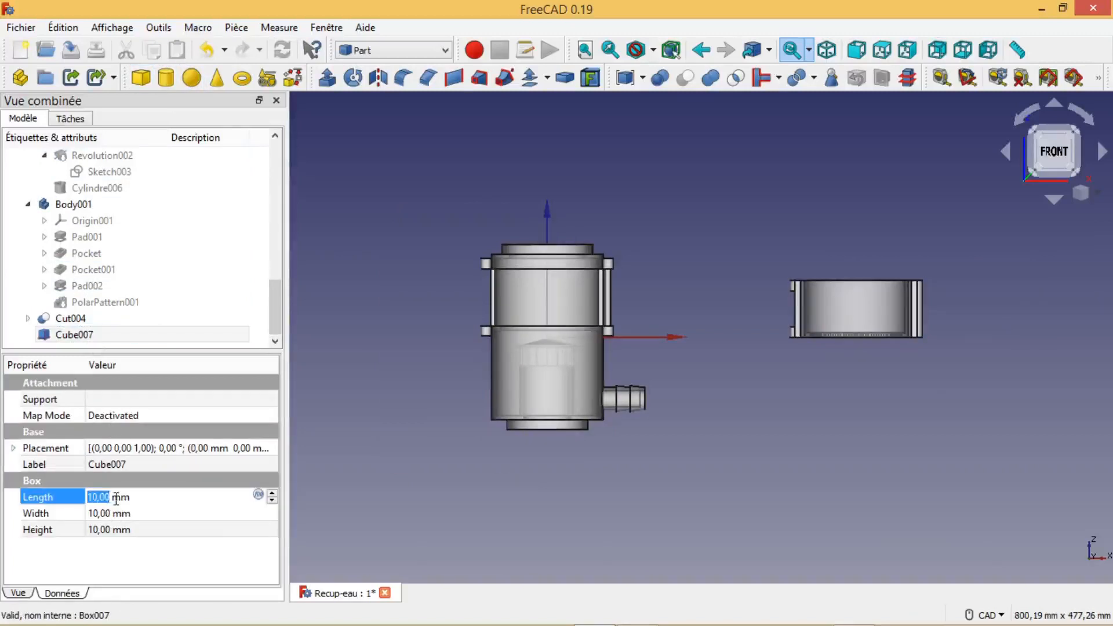
{"action": "type", "text": "12"}
{"action": "key", "text": "Return"}
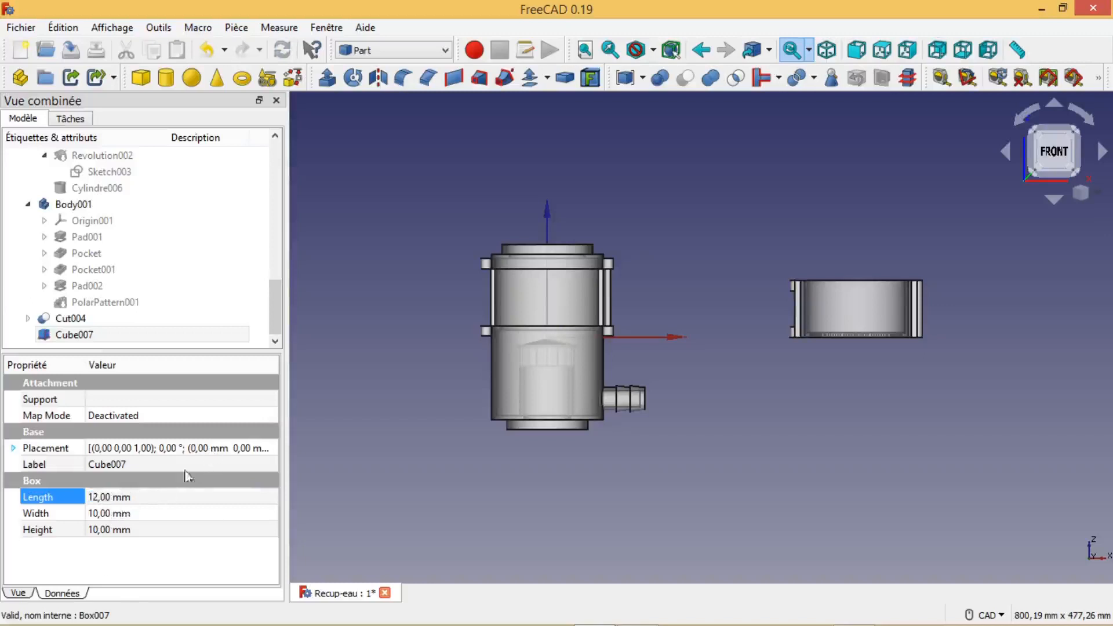
Drive the cube's height with the formula Cotes.Hg*(1-59.375/100)-10mm
{"action": "left_click", "coordinate": [108, 513]}
{"action": "left_click", "coordinate": [108, 530]}
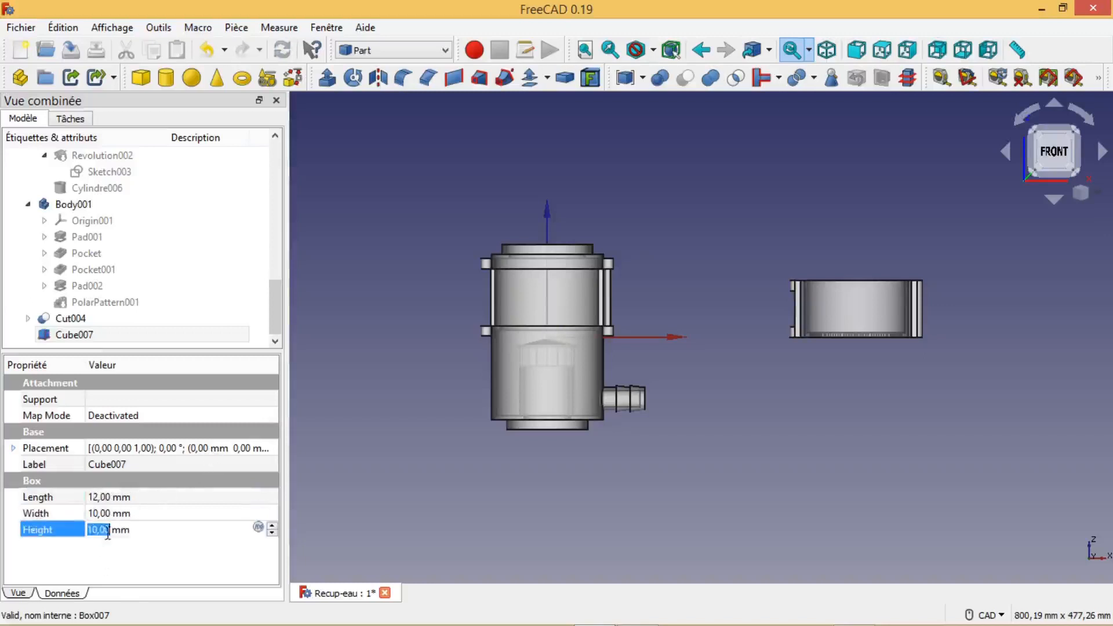
{"action": "left_click", "coordinate": [258, 527]}
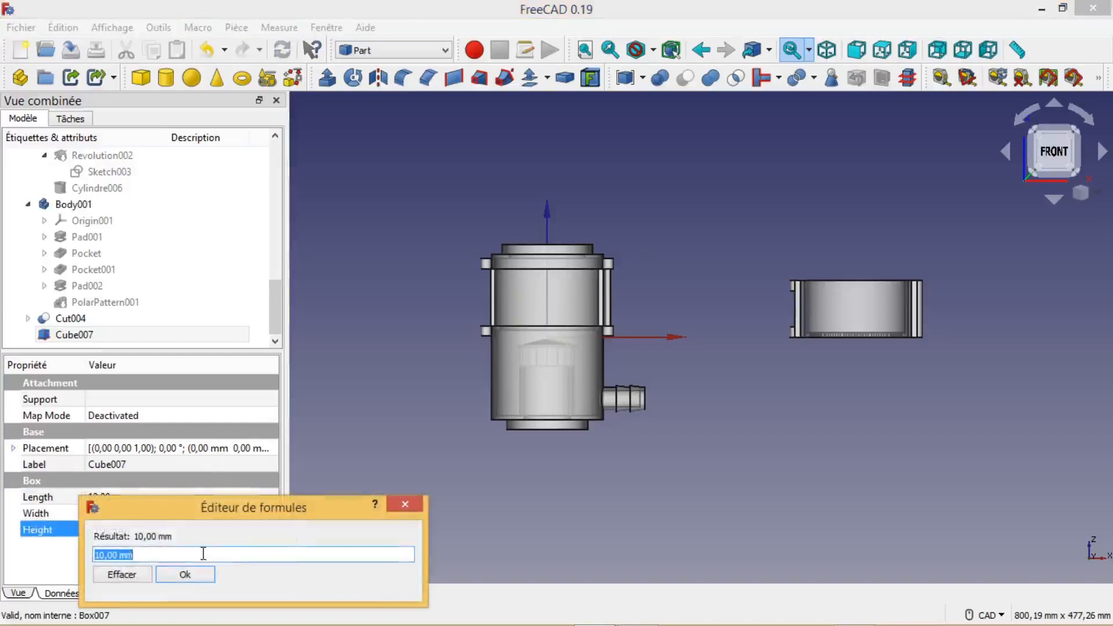
{"action": "type", "text": "Cote"}
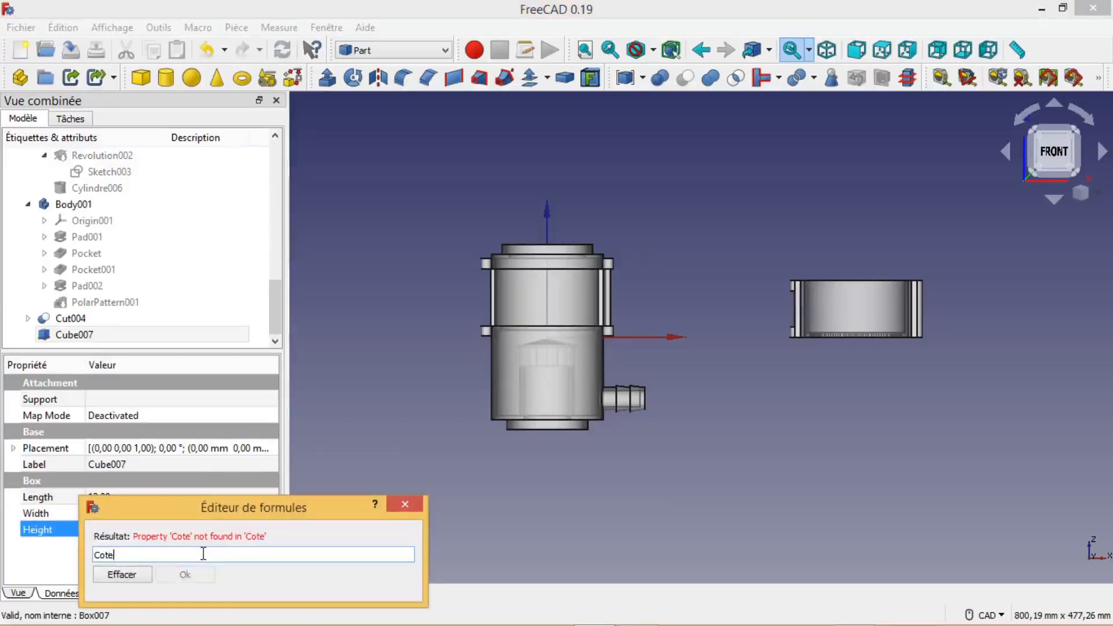
{"action": "type", "text": "s."}
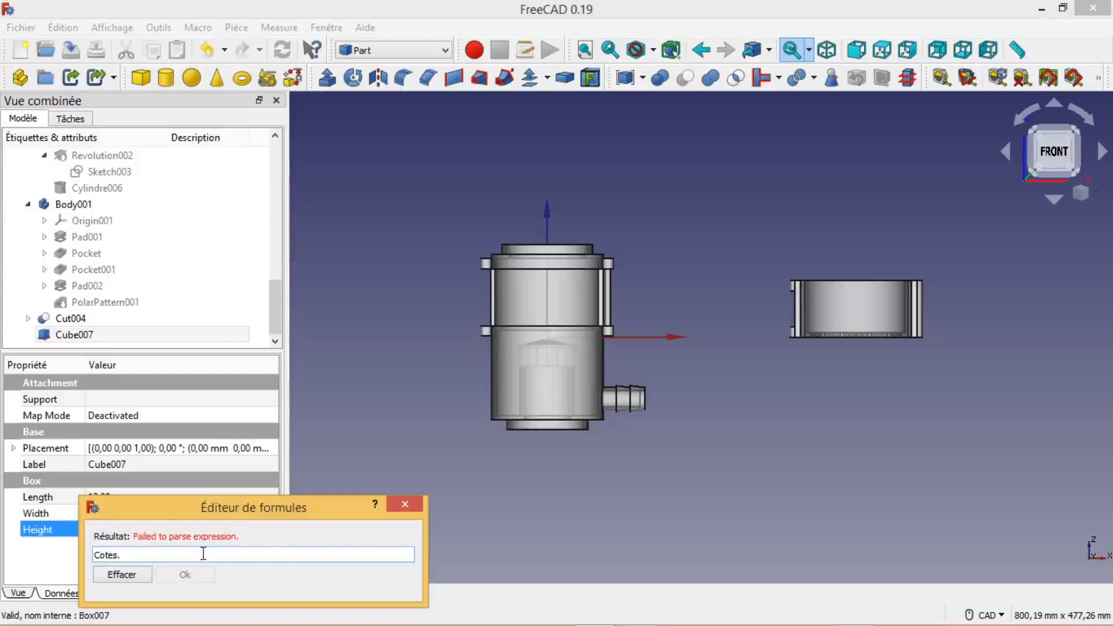
{"action": "type", "text": "Hg"}
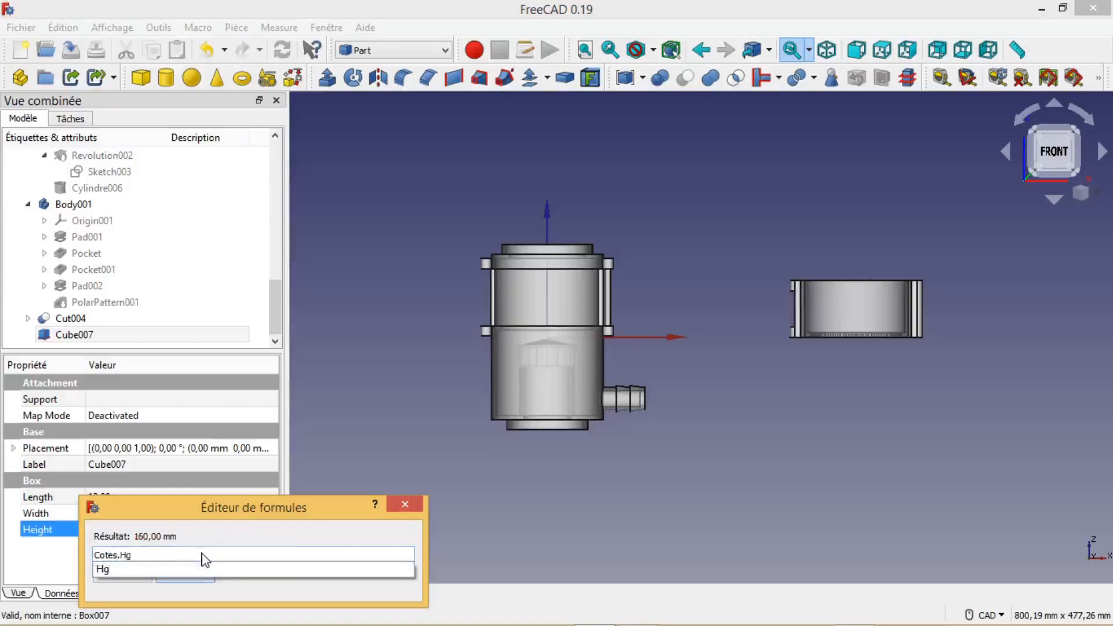
{"action": "type", "text": "*"}
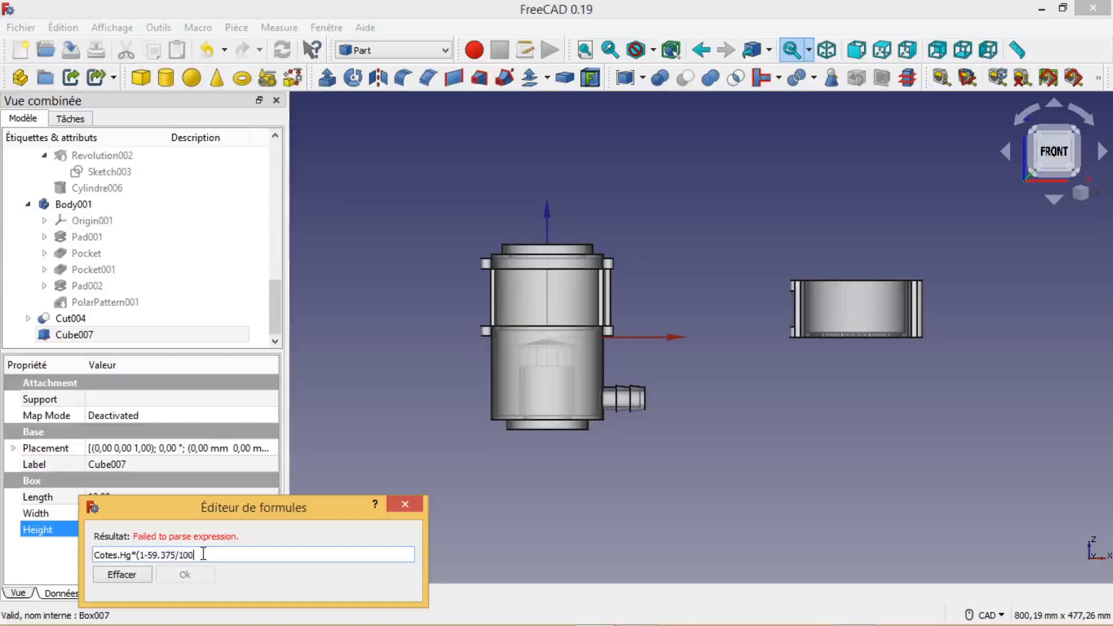
{"action": "type", "text": ")-10"}
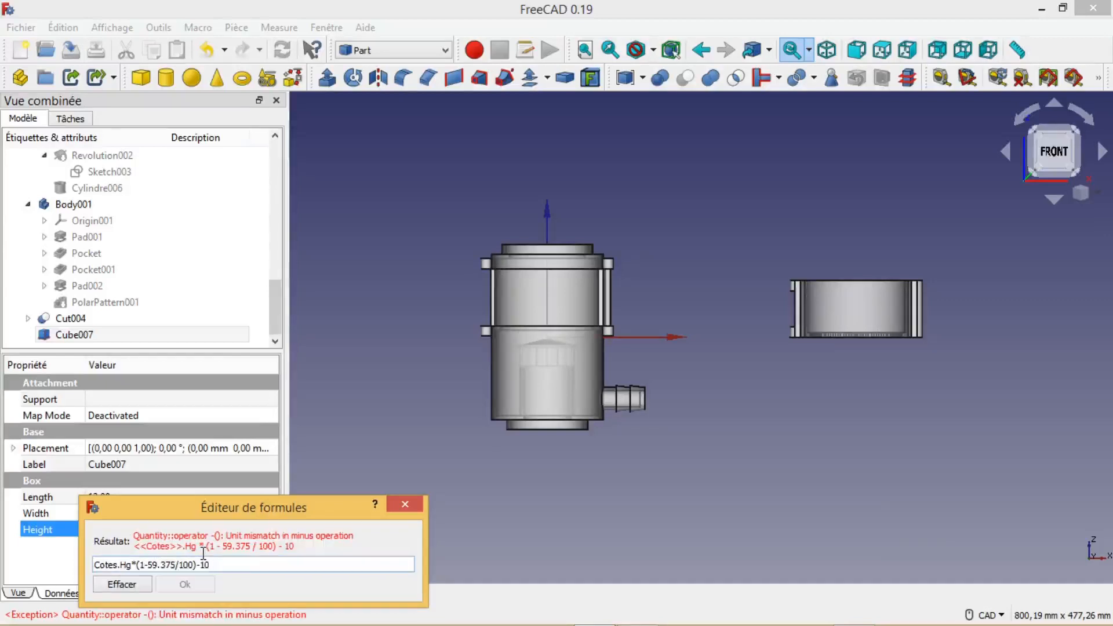
{"action": "type", "text": "mm"}
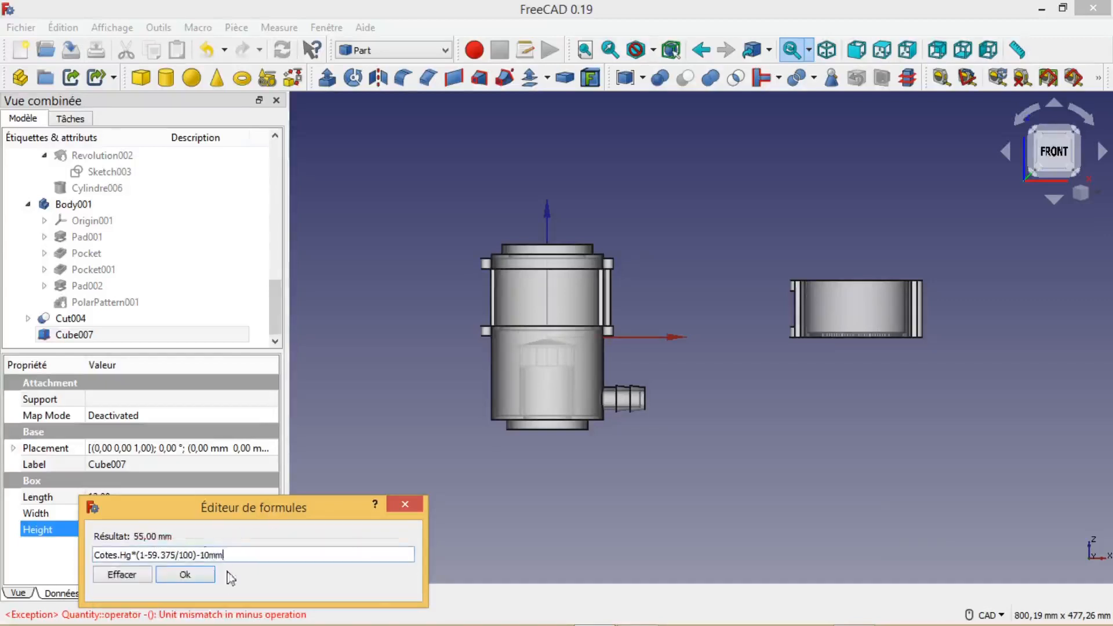
{"action": "left_click", "coordinate": [185, 575]}
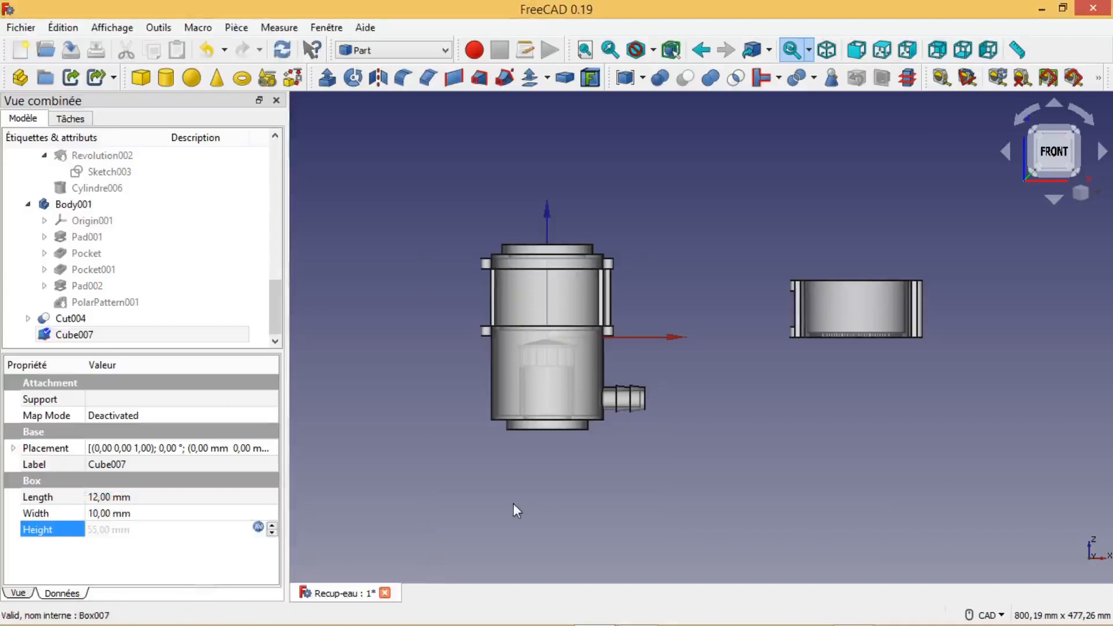
Open the cube's placement for editing and set its Y translation to -10 mm
{"action": "scroll", "coordinate": [673, 364], "scroll_direction": "up", "scroll_amount": 2}
{"action": "middle_click_drag", "start_coordinate": [671, 366], "coordinate": [737, 378]}
{"action": "left_click", "coordinate": [230, 451]}
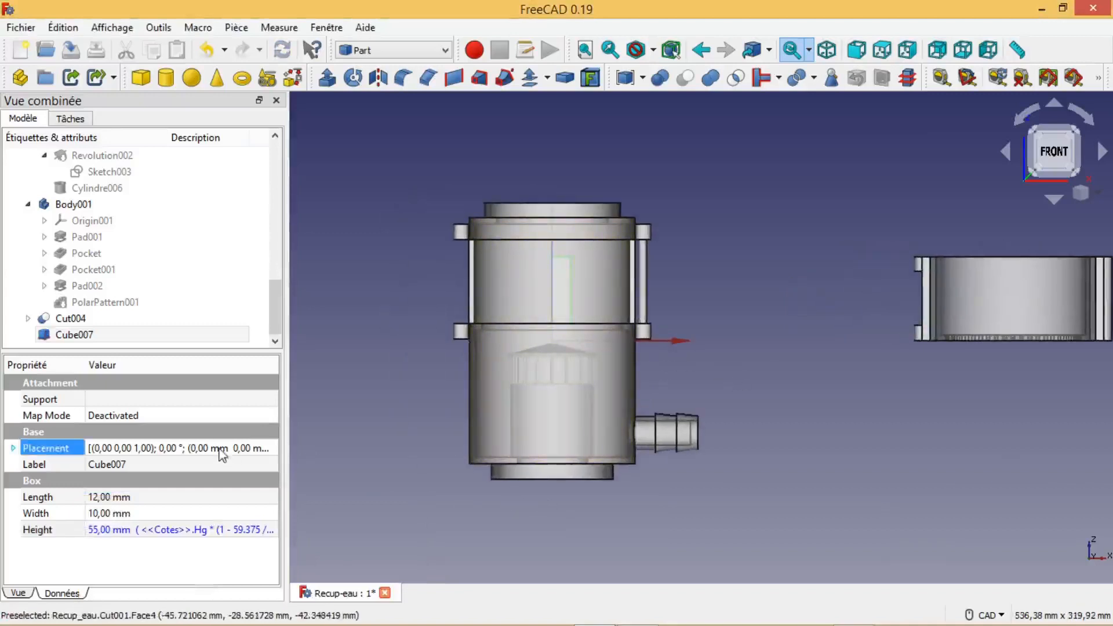
{"action": "left_click", "coordinate": [270, 449]}
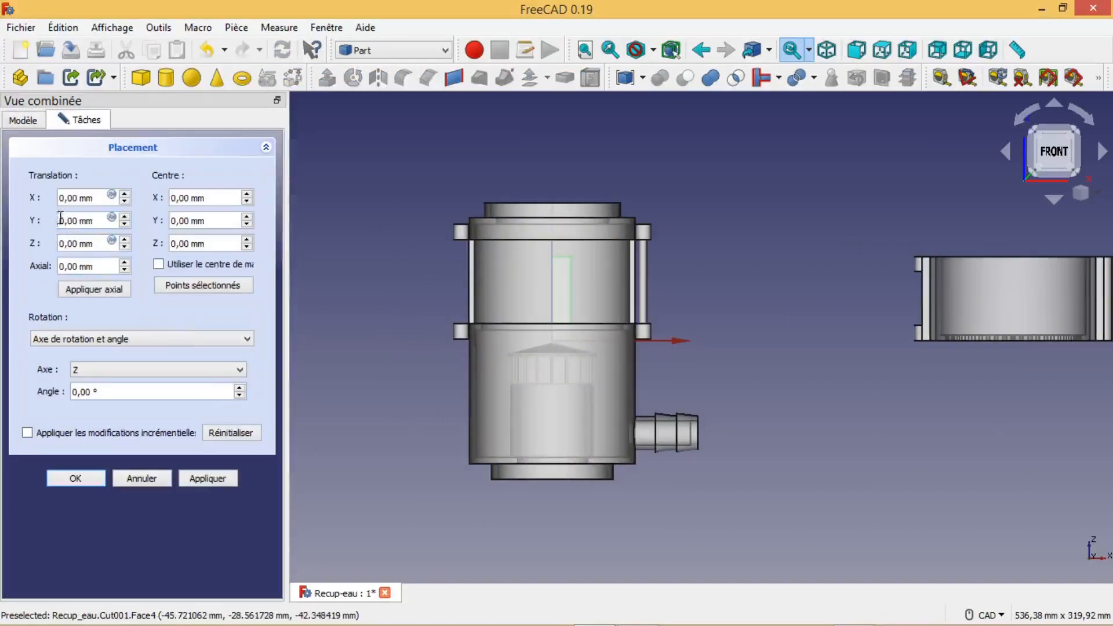
{"action": "type", "text": "-1"}
Set the cube's X translation to the formula 300mm+Cotes.Dg/2+Cotes.Rs+0.25mm+4mm+5mm and accept the placement
{"action": "left_click", "coordinate": [112, 195]}
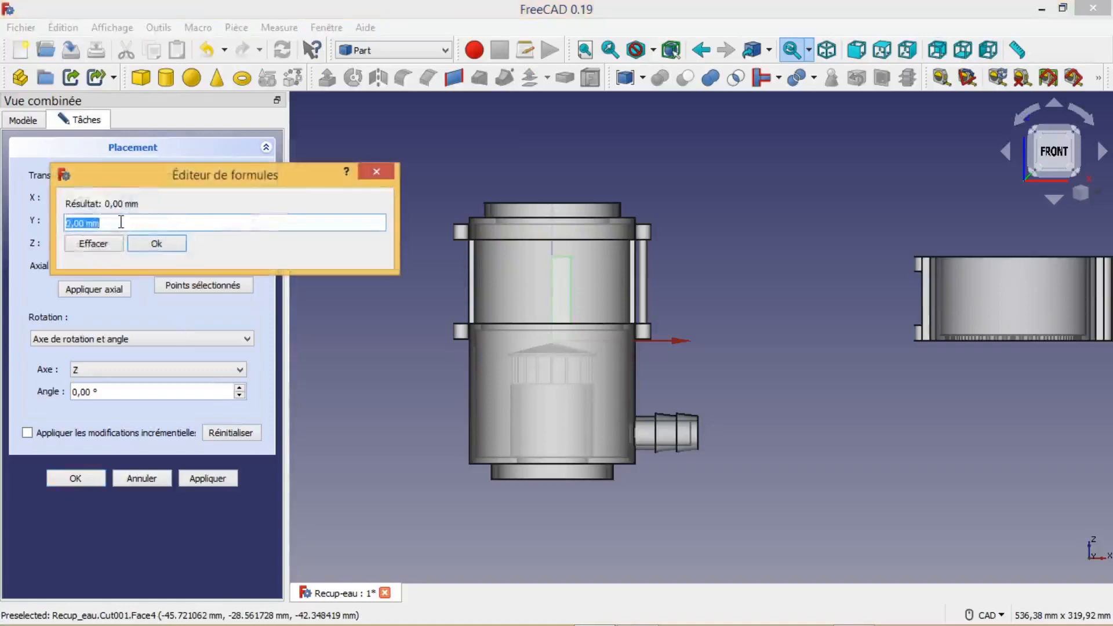
{"action": "type", "text": "300m"}
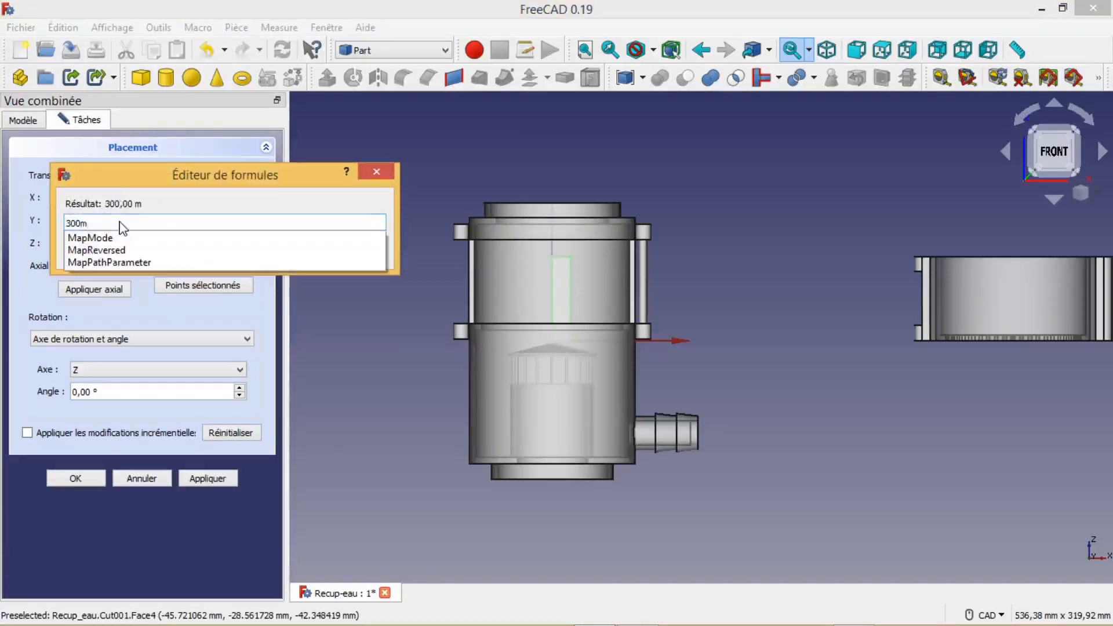
{"action": "type", "text": "m+Cotes."}
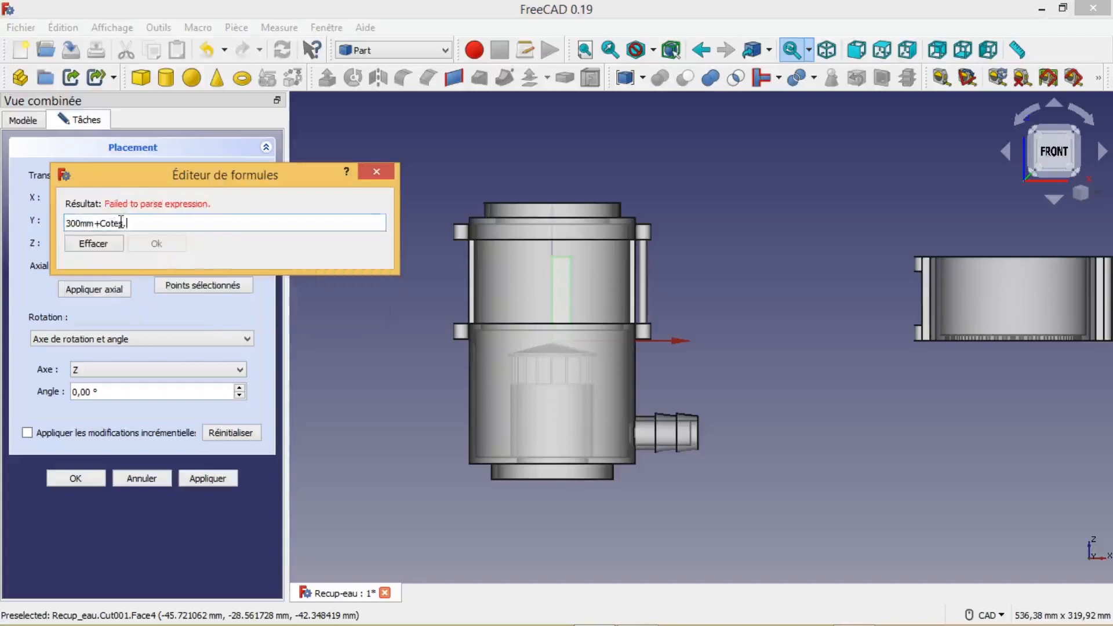
{"action": "type", "text": "Dg/"}
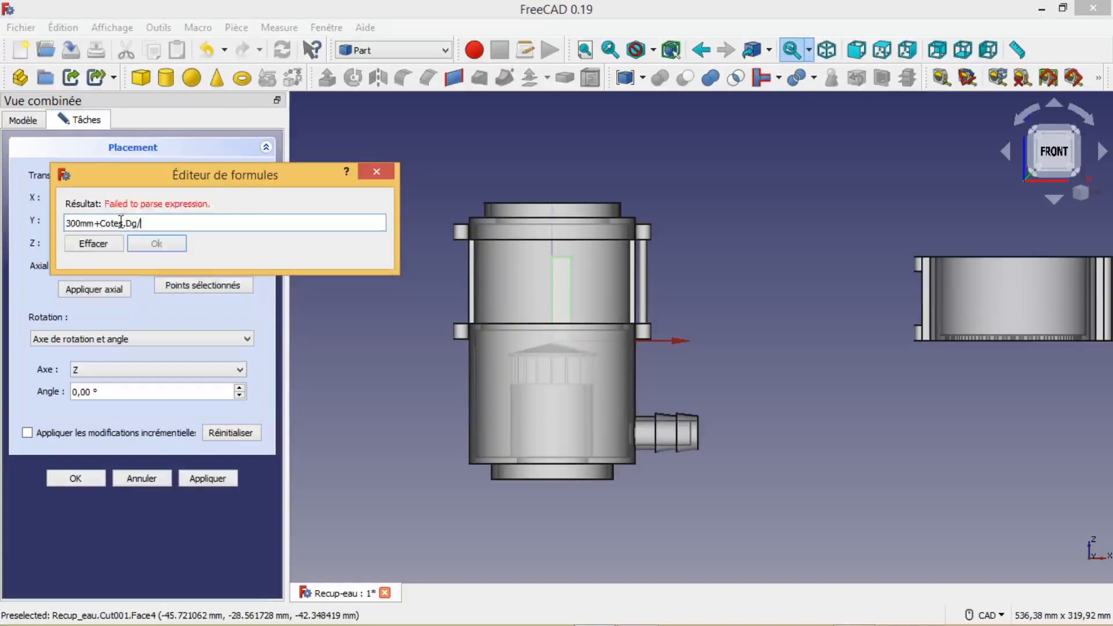
{"action": "type", "text": "2+Co"}
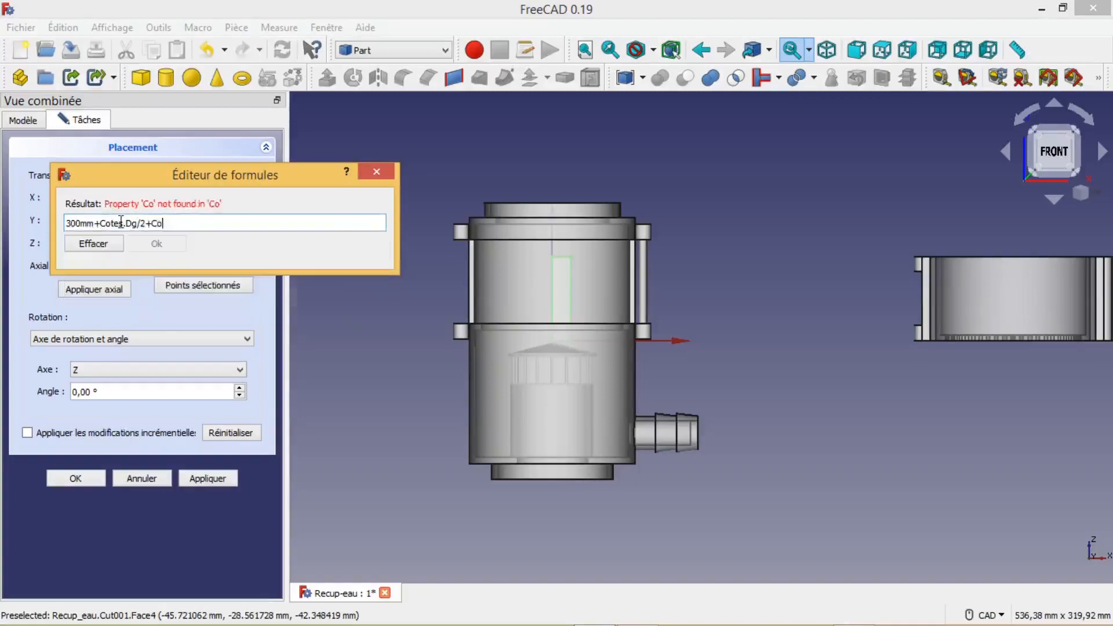
{"action": "type", "text": "tes.Rs"}
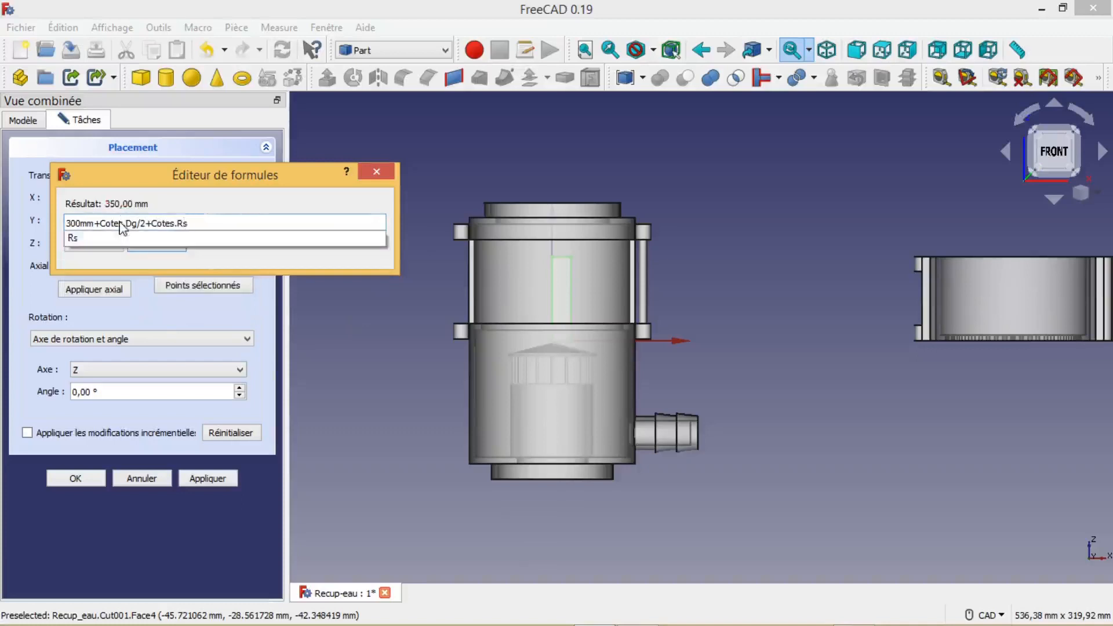
{"action": "type", "text": "+"}
{"action": "type", "text": "0"}
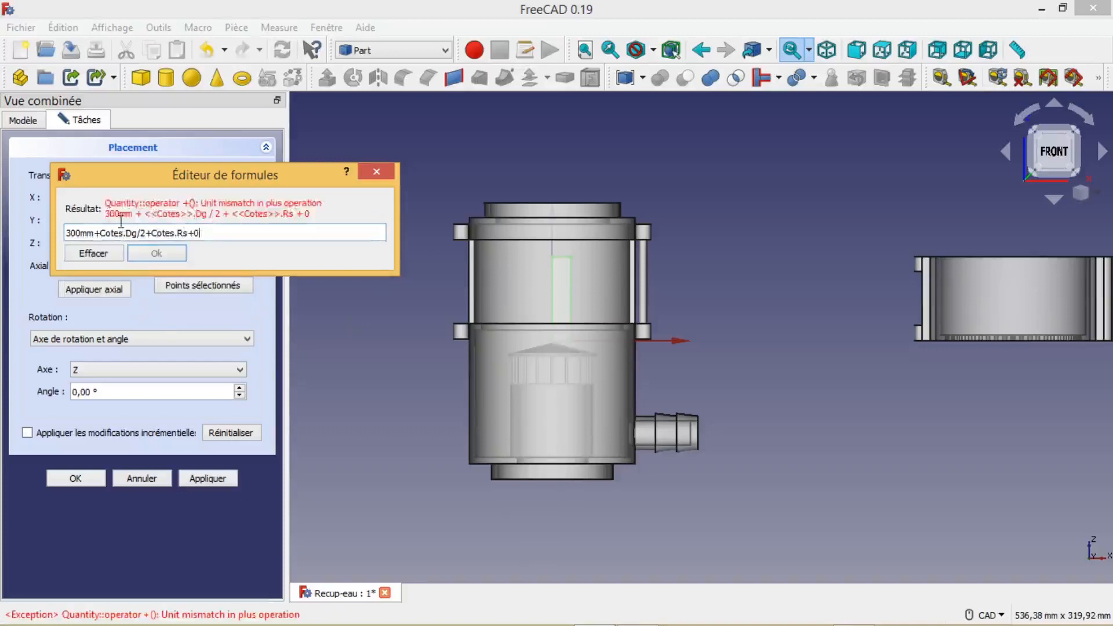
{"action": "type", "text": ".25mm+4"}
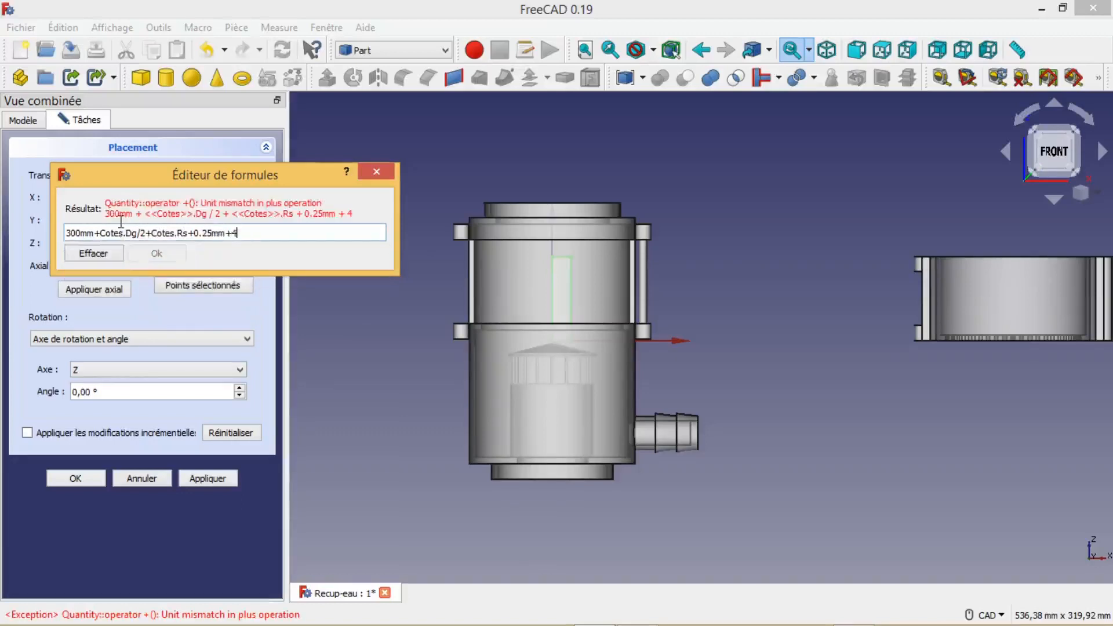
{"action": "type", "text": "mm+5mm"}
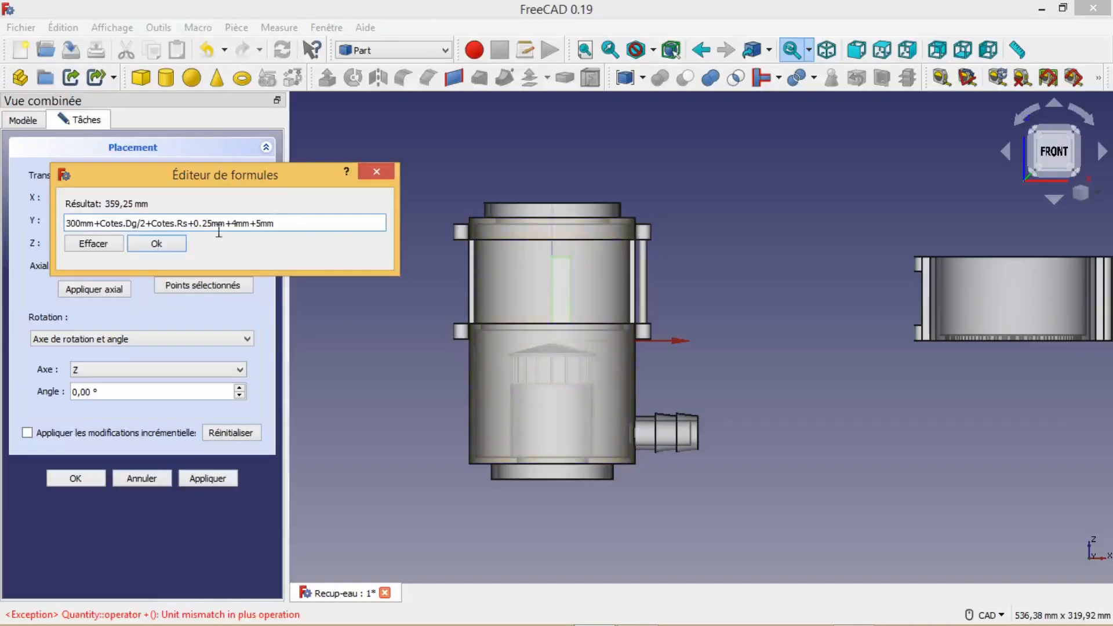
{"action": "left_click", "coordinate": [155, 244]}
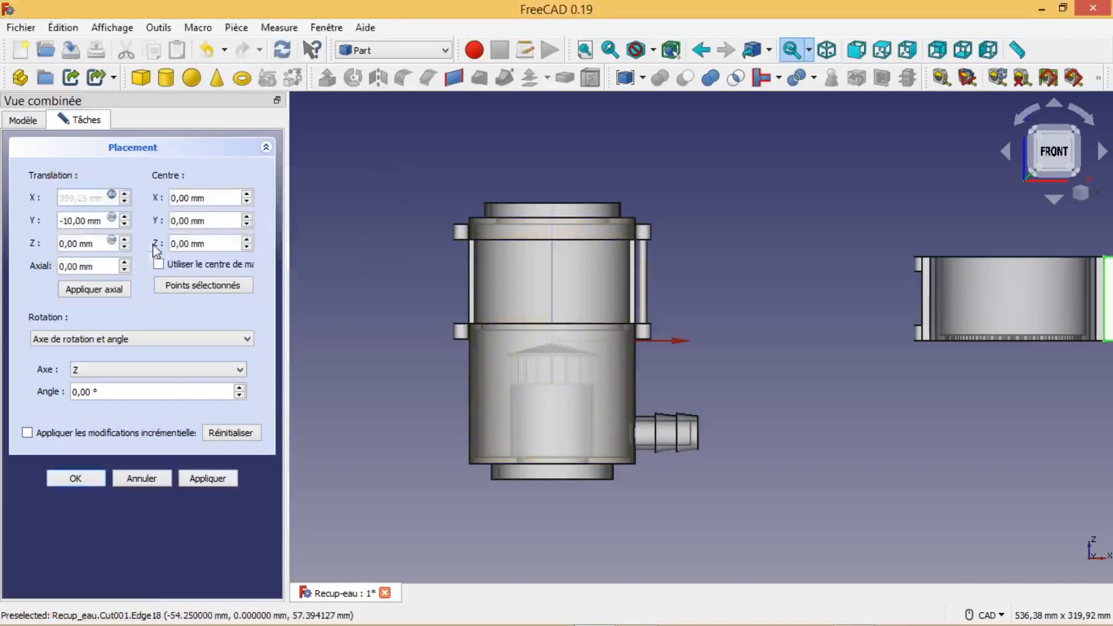
{"action": "left_click", "coordinate": [75, 478]}
Examine from above how the cube sits against the tubular lug on the side of the slotted basket
{"action": "scroll", "coordinate": [795, 473], "scroll_direction": "down", "scroll_amount": 1}
{"action": "middle_click_drag", "start_coordinate": [892, 435], "coordinate": [719, 451]}
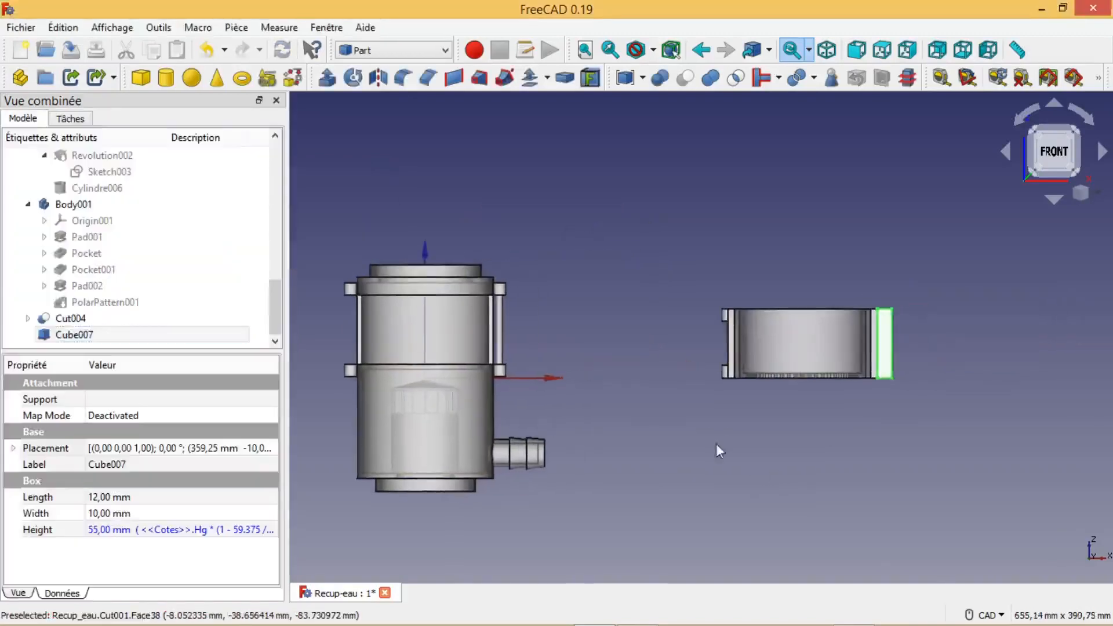
{"action": "middle_click_drag", "start_coordinate": [945, 345], "coordinate": [783, 442]}
{"action": "key", "text": "2"}
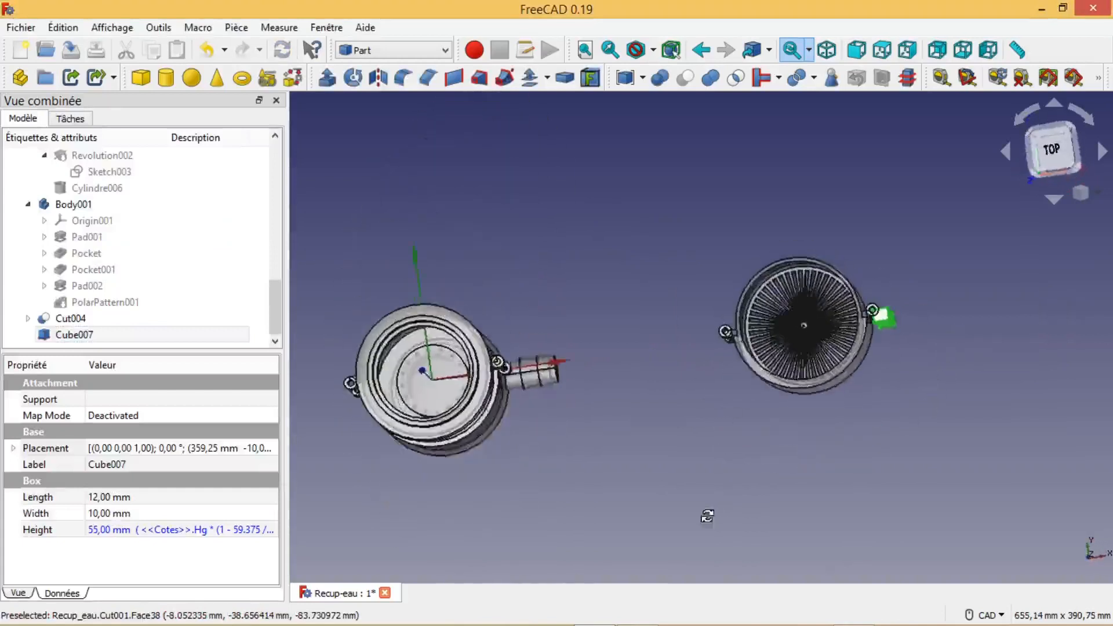
{"action": "scroll", "coordinate": [725, 436], "scroll_direction": "up", "scroll_amount": 2}
{"action": "scroll", "coordinate": [806, 368], "scroll_direction": "up", "scroll_amount": 3}
{"action": "scroll", "coordinate": [671, 427], "scroll_direction": "down", "scroll_amount": 3}
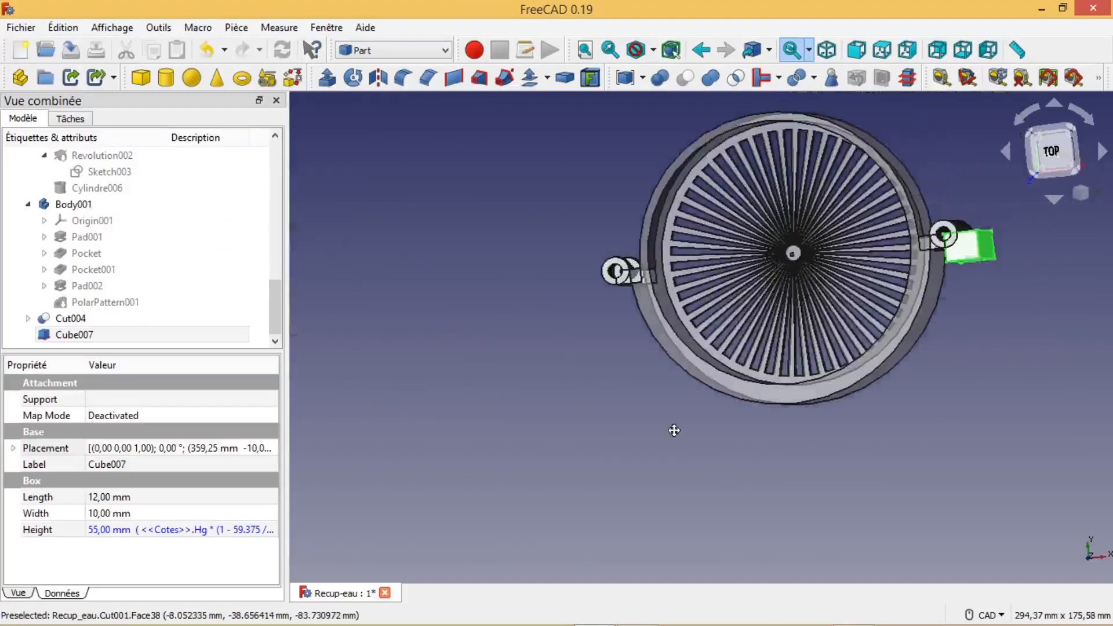
{"action": "scroll", "coordinate": [683, 406], "scroll_direction": "up", "scroll_amount": 2}
{"action": "middle_click_drag", "start_coordinate": [1004, 329], "coordinate": [778, 425]}
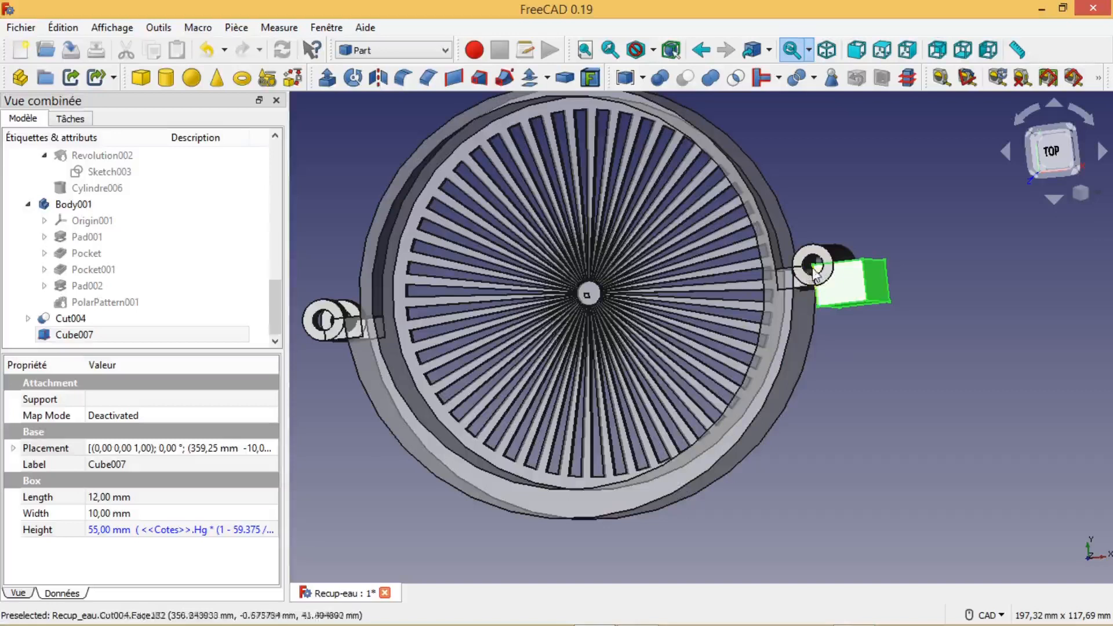
{"action": "scroll", "coordinate": [826, 426], "scroll_direction": "down", "scroll_amount": 1}
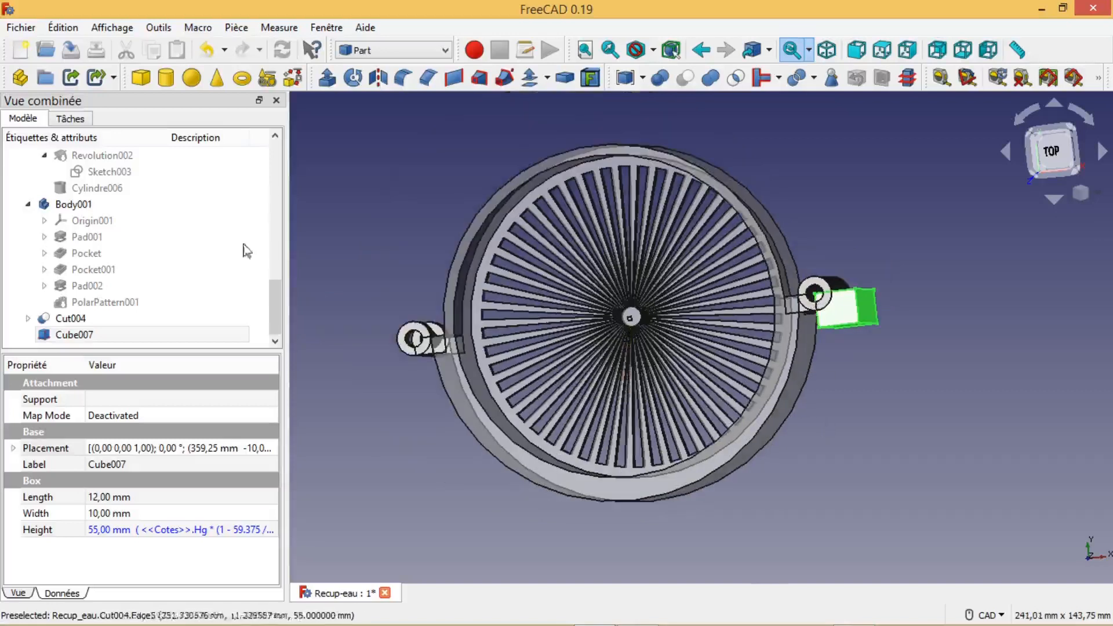
Append -2mm to the formula for the cube's X translation and accept the placement
{"action": "left_click", "coordinate": [231, 455]}
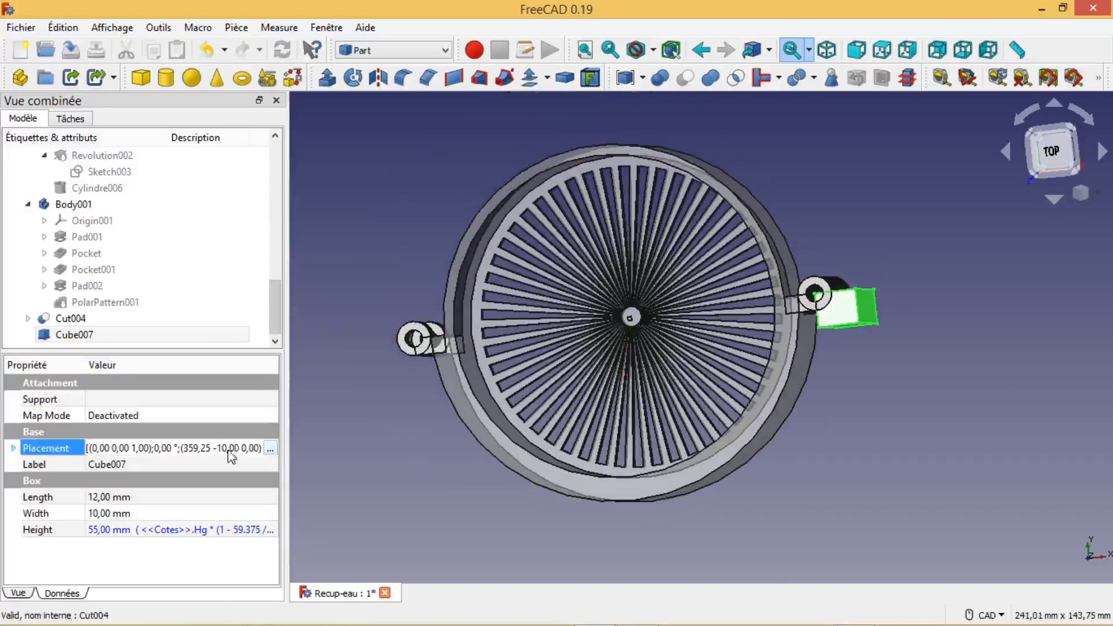
{"action": "left_click", "coordinate": [270, 448]}
{"action": "left_click", "coordinate": [112, 196]}
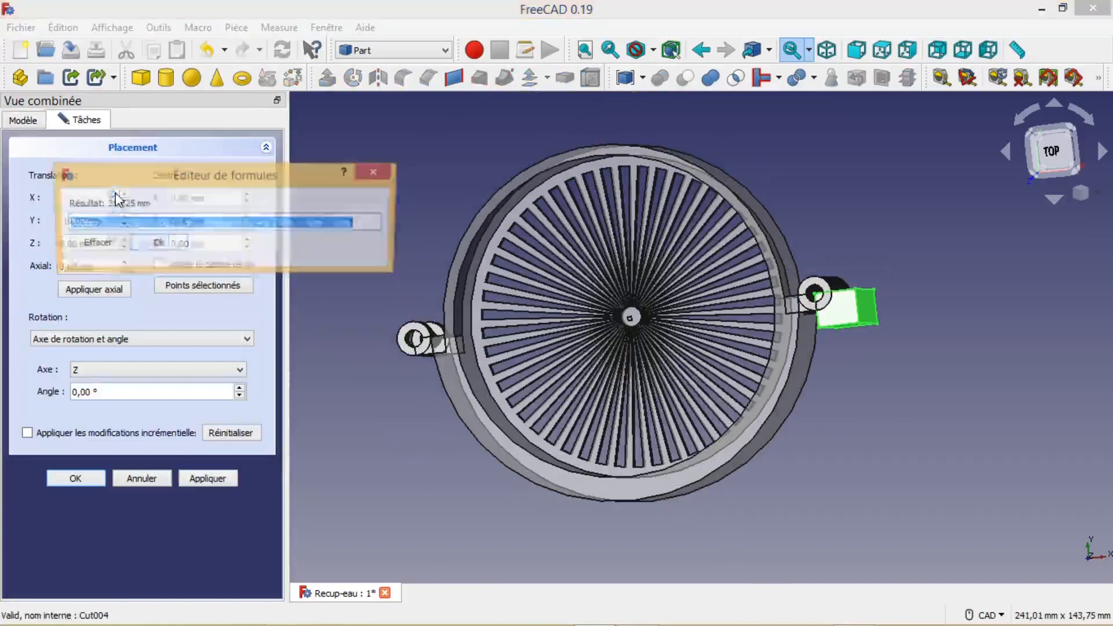
{"action": "left_click", "coordinate": [370, 224]}
{"action": "type", "text": "-"}
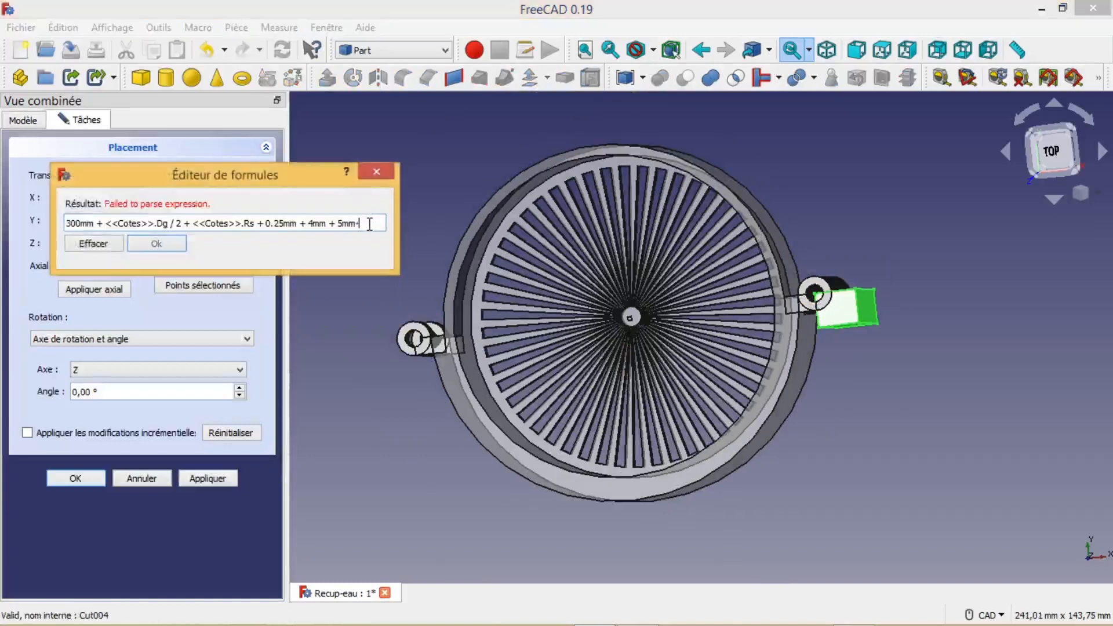
{"action": "type", "text": "2mm"}
{"action": "key", "text": "Return"}
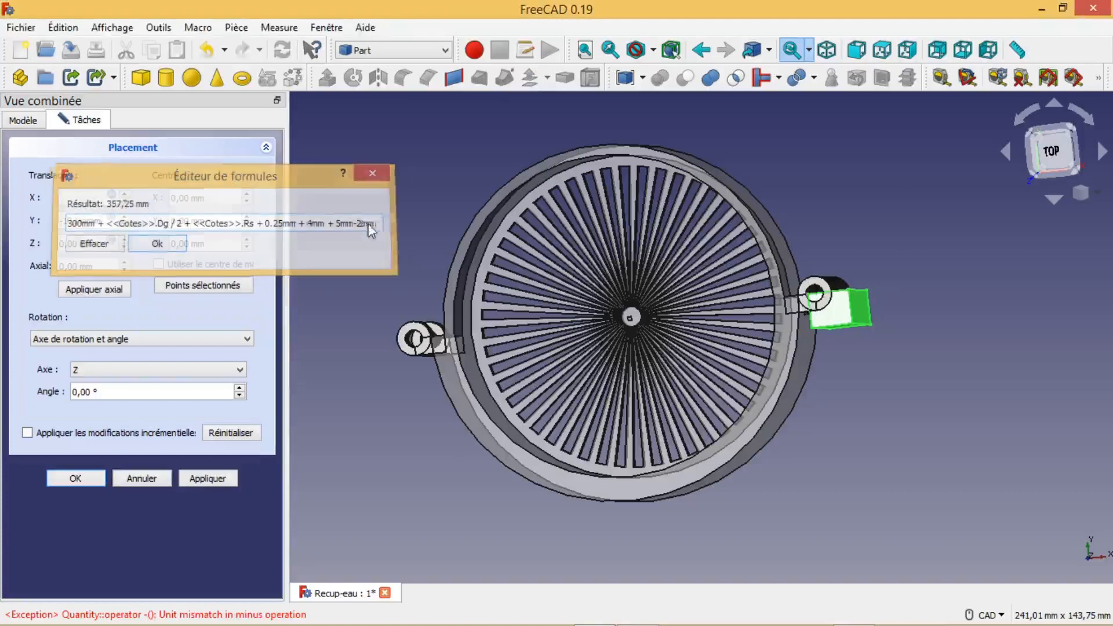
{"action": "scroll", "coordinate": [757, 345], "scroll_direction": "up", "scroll_amount": 4}
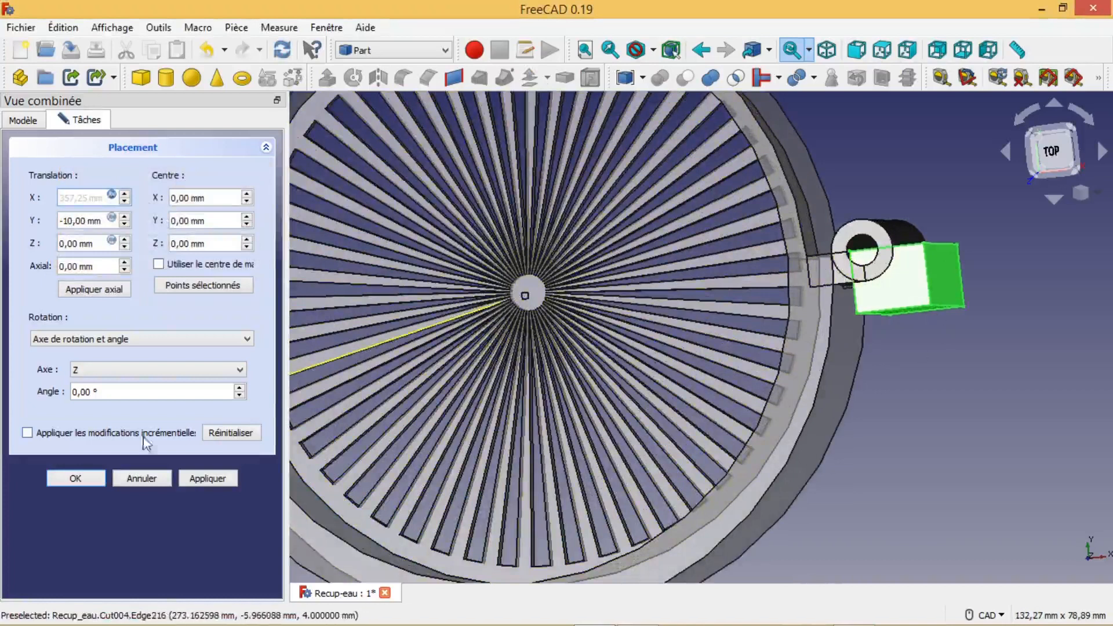
{"action": "left_click", "coordinate": [86, 478]}
Subtract Cube007 from the slotted basket part Cut004 and inspect the cut lug from several angles
{"action": "left_click", "coordinate": [80, 320]}
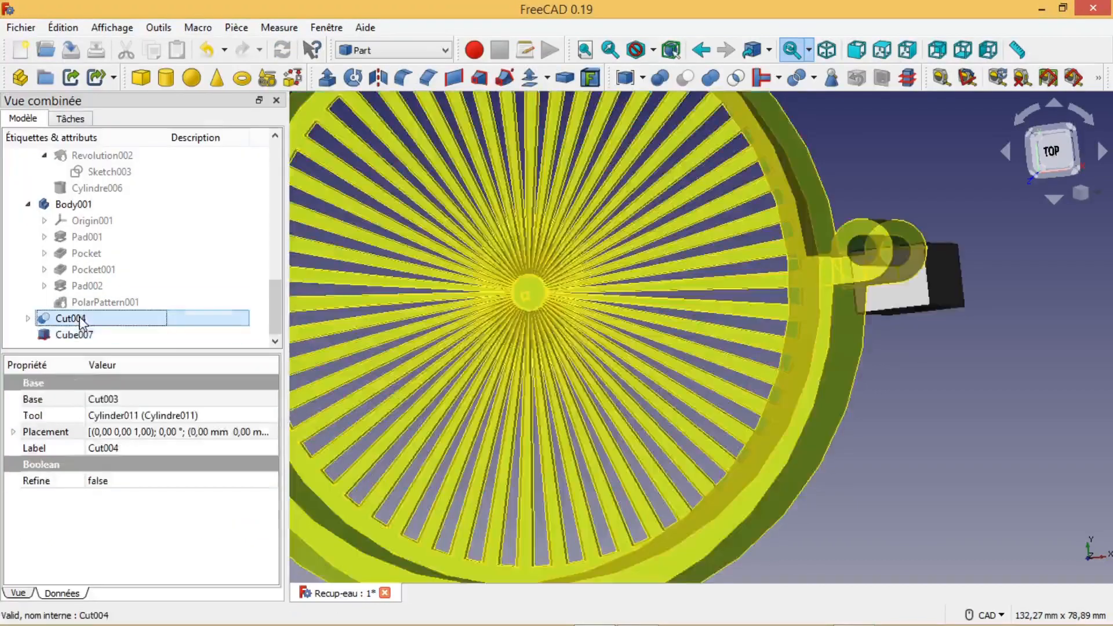
{"action": "left_click", "coordinate": [81, 335], "text": "ctrl"}
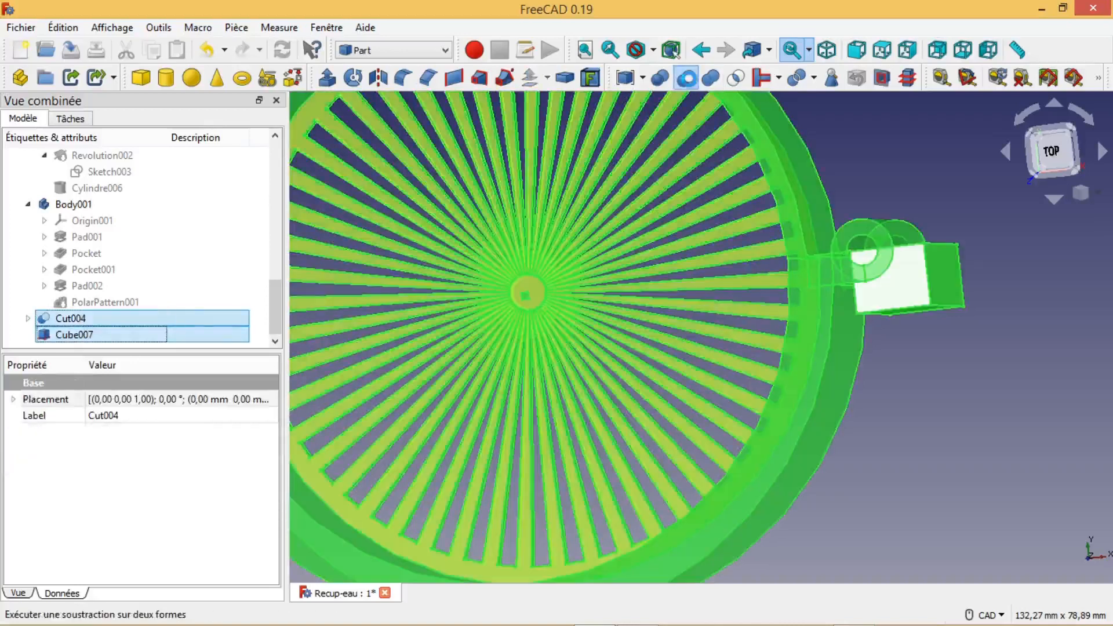
{"action": "left_click", "coordinate": [686, 78]}
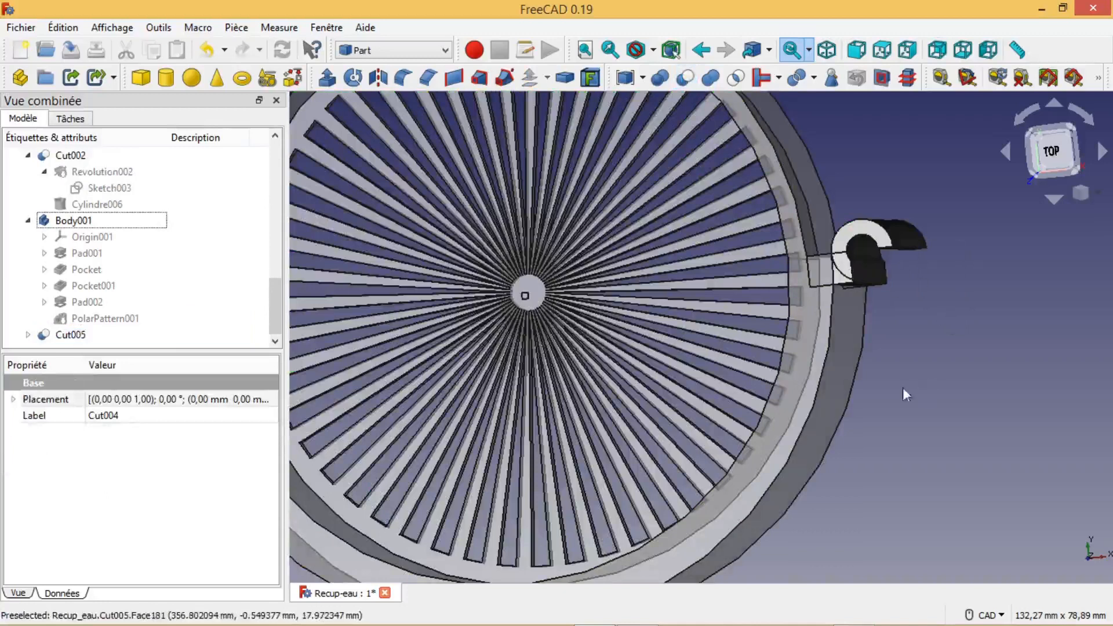
{"action": "scroll", "coordinate": [883, 346], "scroll_direction": "down", "scroll_amount": 1}
{"action": "scroll", "coordinate": [887, 345], "scroll_direction": "down", "scroll_amount": 2}
{"action": "scroll", "coordinate": [563, 455], "scroll_direction": "down", "scroll_amount": 3}
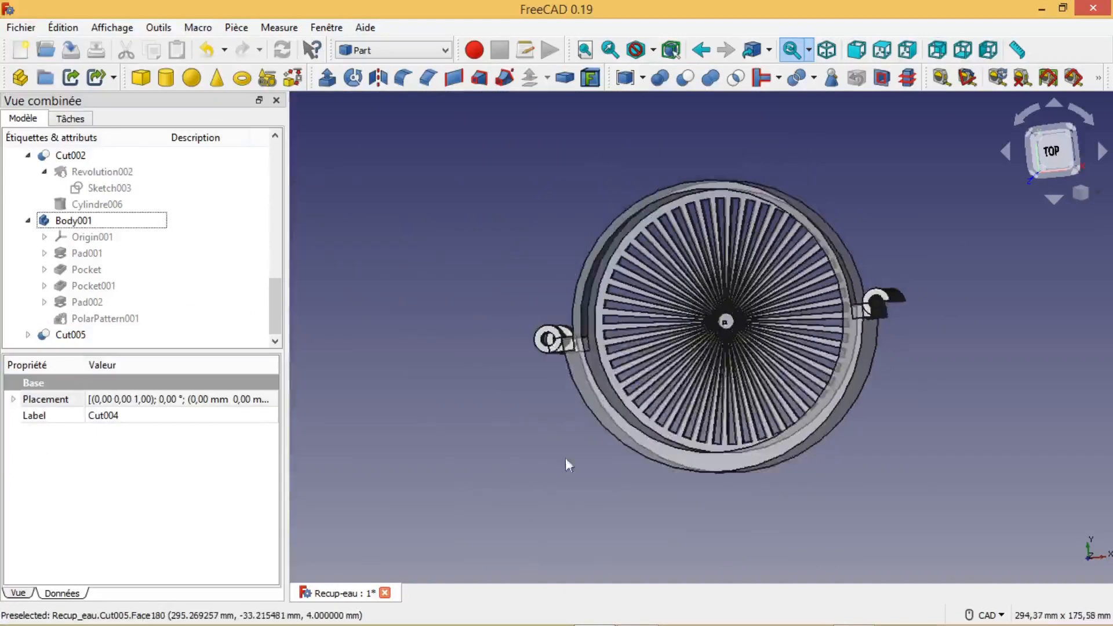
{"action": "middle_click_drag", "start_coordinate": [487, 427], "coordinate": [459, 318]}
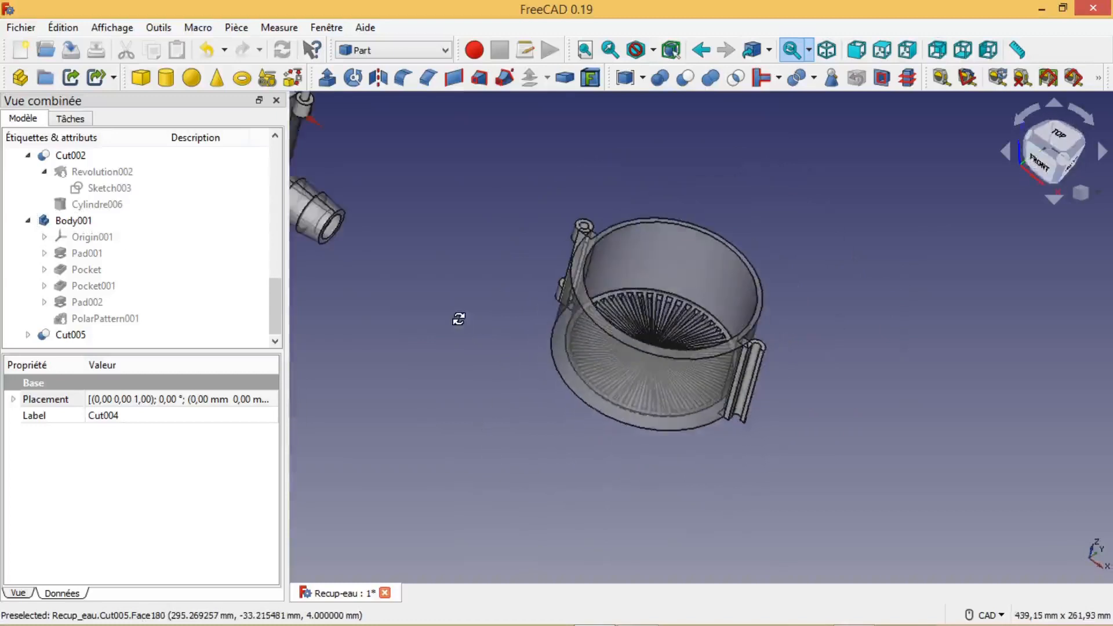
{"action": "left_click", "coordinate": [1041, 167]}
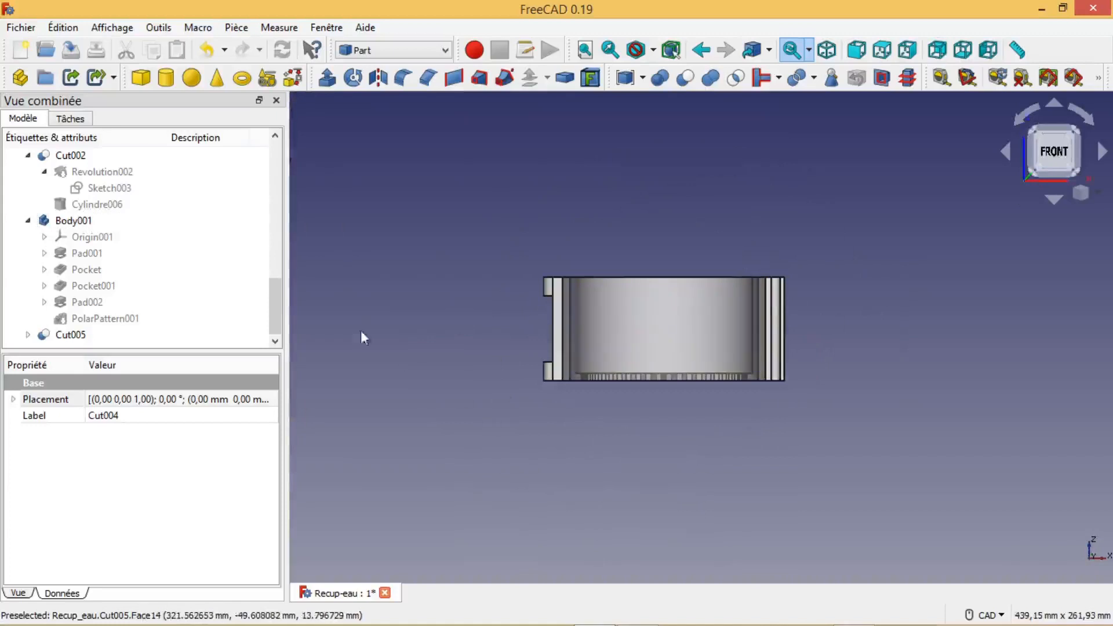
Switch to the Part Design workbench and try to create a new body without picking a base object
{"action": "left_click_drag", "start_coordinate": [279, 308], "coordinate": [279, 310]}
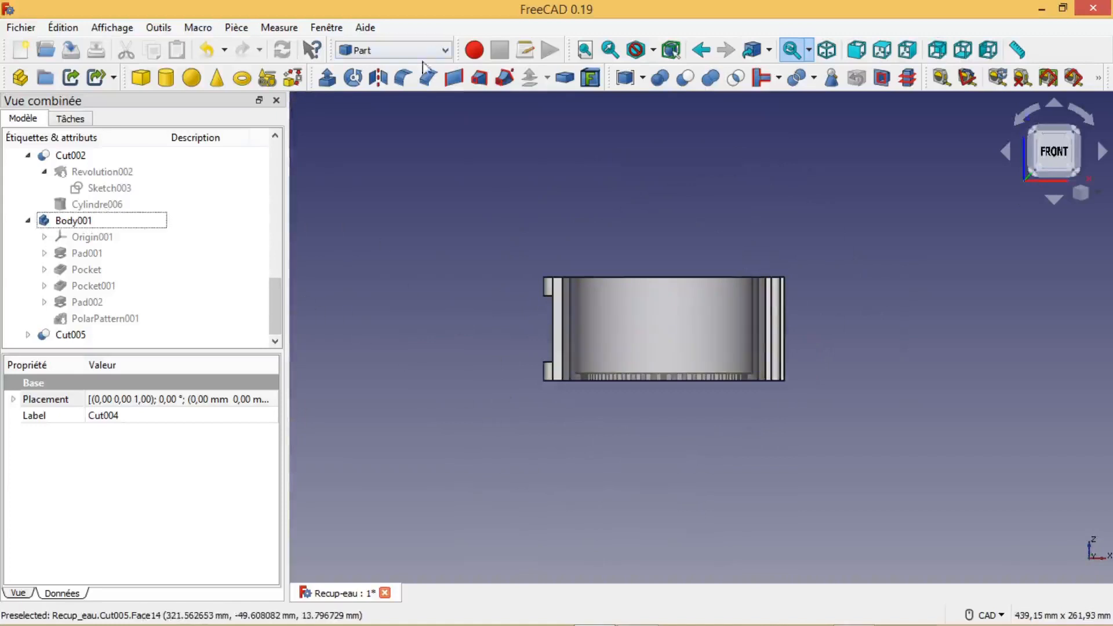
{"action": "left_click", "coordinate": [394, 50]}
{"action": "left_click", "coordinate": [382, 196]}
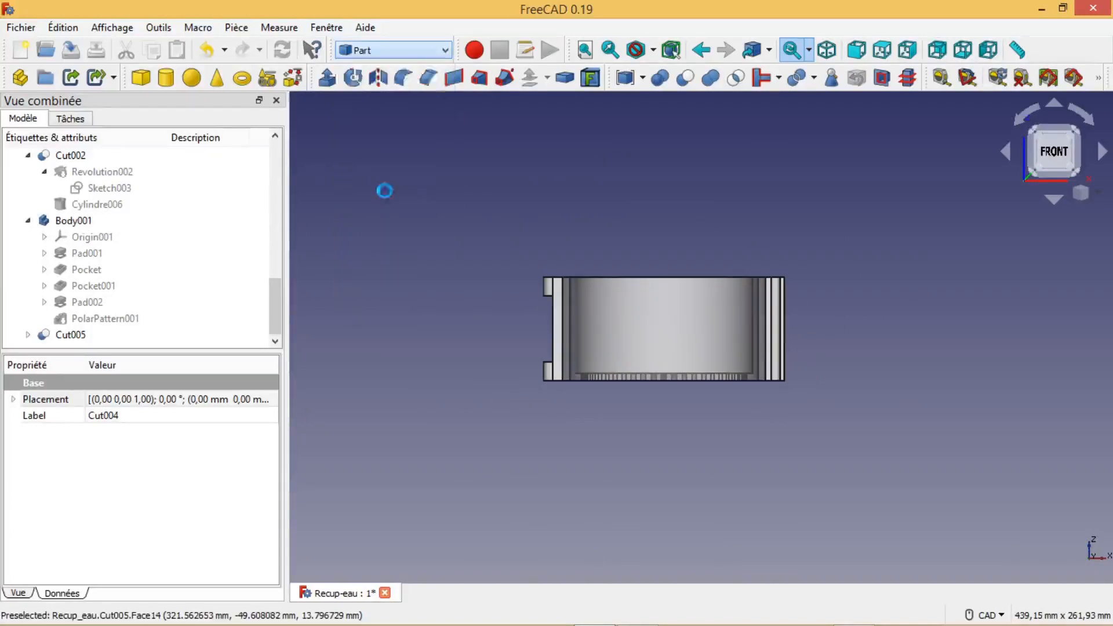
{"action": "left_click", "coordinate": [22, 119]}
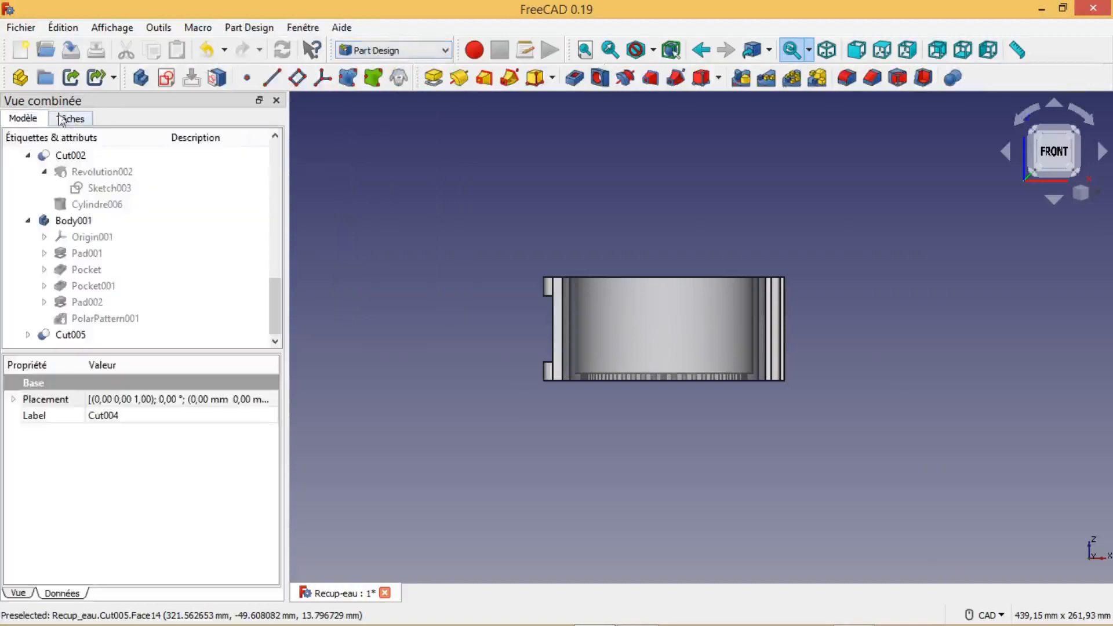
{"action": "left_click", "coordinate": [141, 79]}
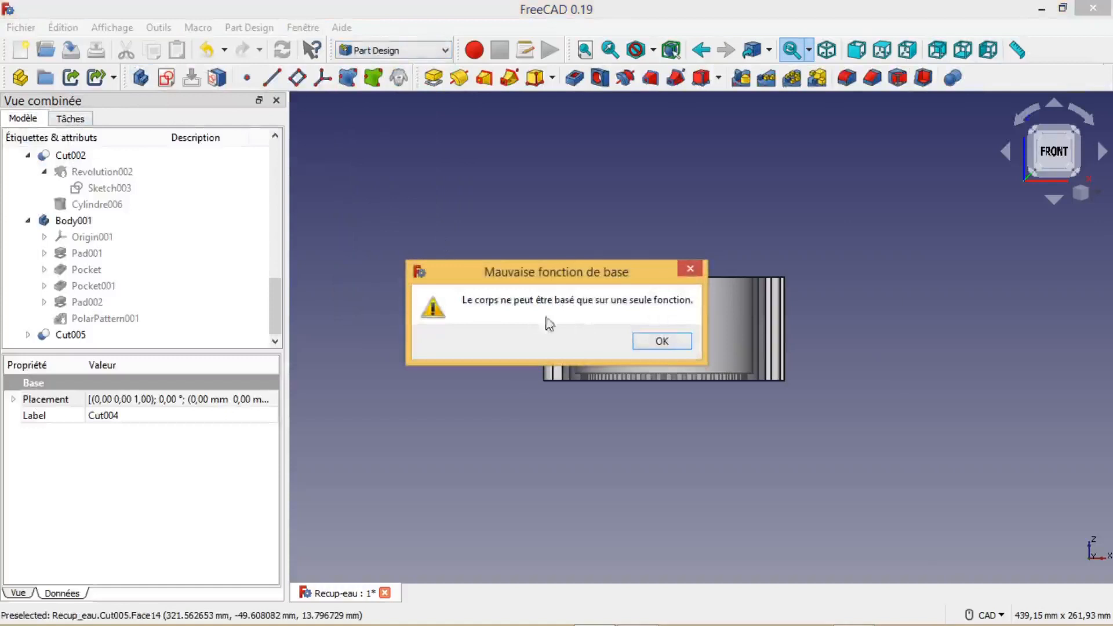
{"action": "left_click", "coordinate": [663, 341]}
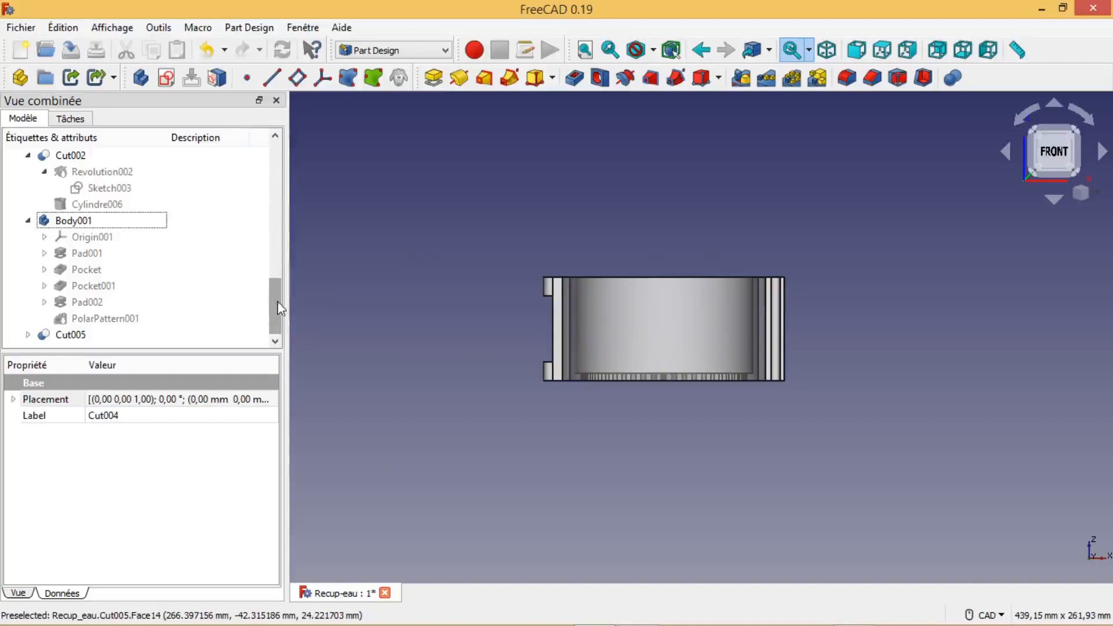
Create a new body that uses Cut005 as its base feature
{"action": "left_click", "coordinate": [208, 334]}
{"action": "left_click_drag", "start_coordinate": [281, 315], "coordinate": [269, 371]}
{"action": "left_click", "coordinate": [224, 285]}
{"action": "left_click", "coordinate": [149, 337]}
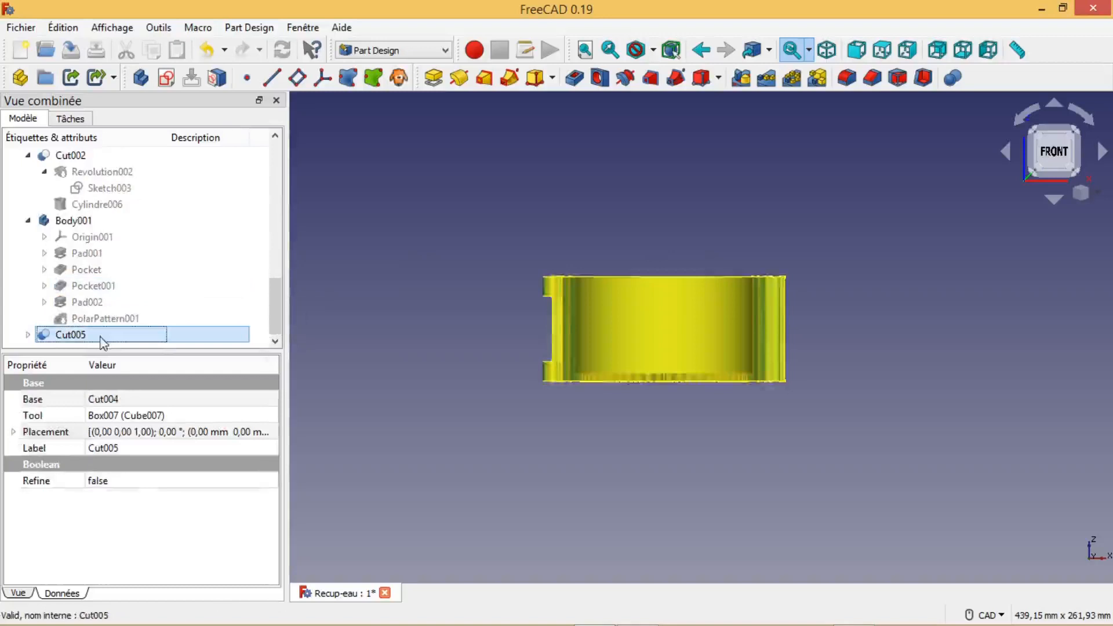
{"action": "left_click", "coordinate": [141, 79]}
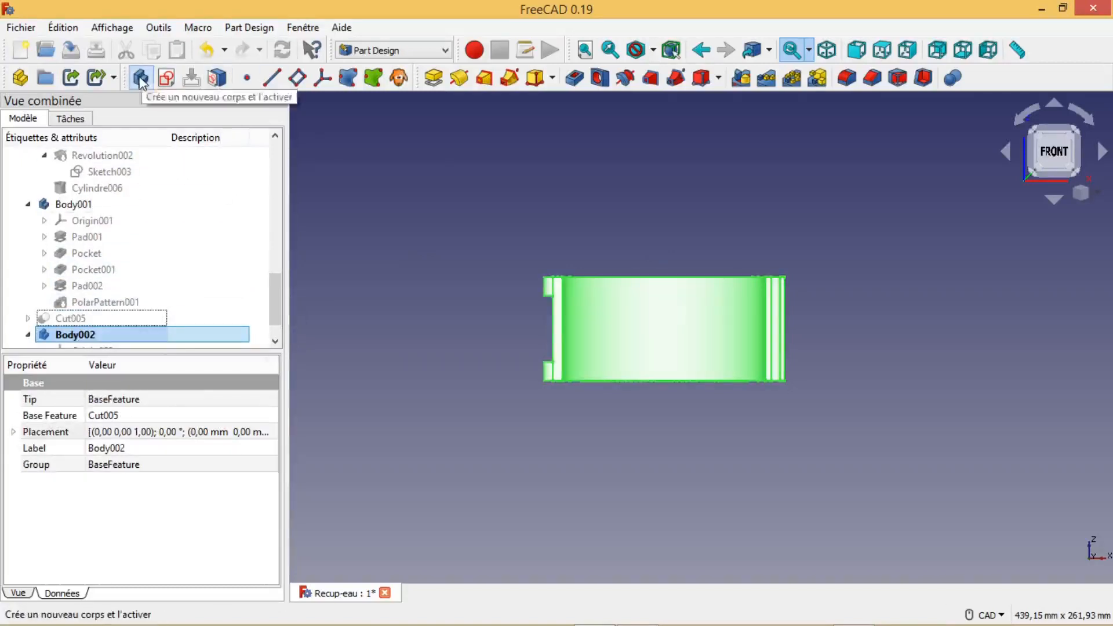
Hide the BaseFeature of Body002 and show it again to check which geometry it holds
{"action": "left_click_drag", "start_coordinate": [277, 299], "coordinate": [278, 307]}
{"action": "left_click", "coordinate": [197, 335]}
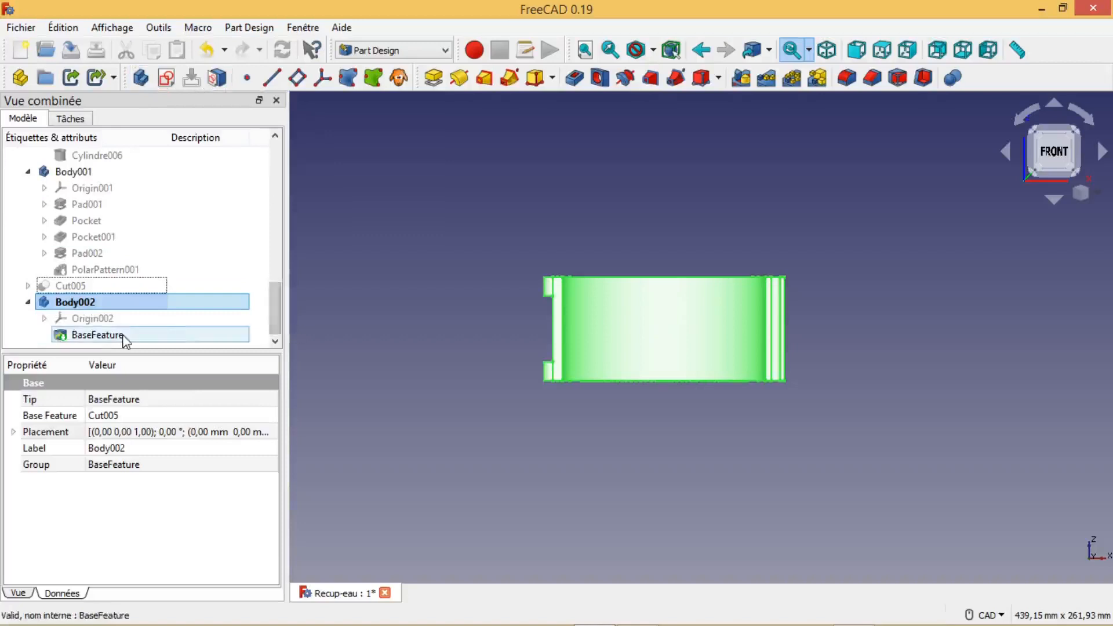
{"action": "key", "text": "space"}
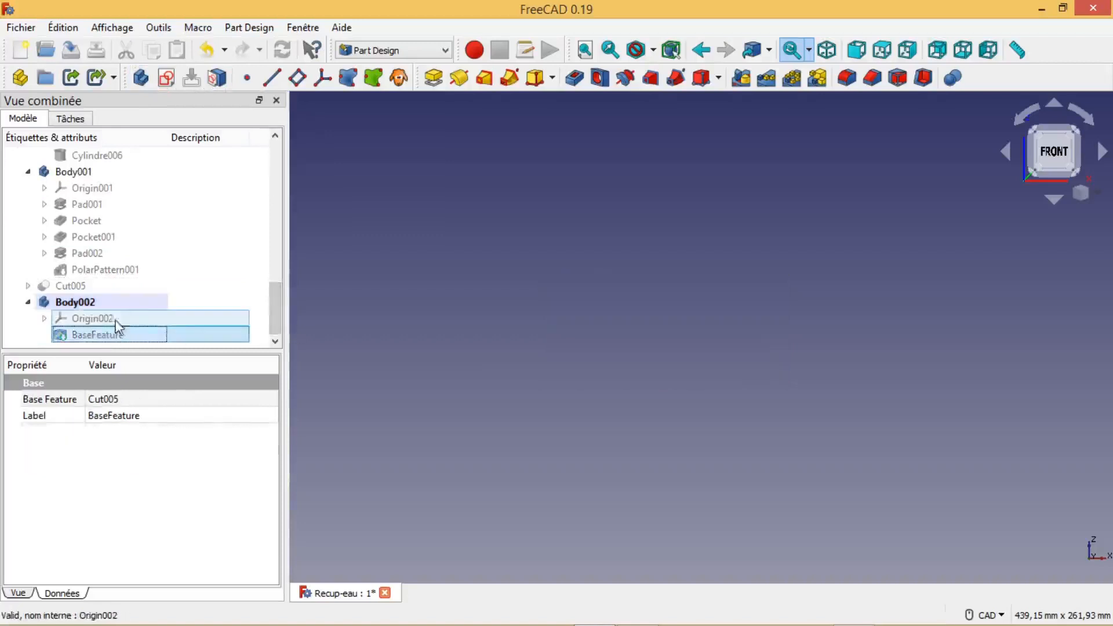
{"action": "left_click", "coordinate": [107, 321]}
{"action": "left_click", "coordinate": [112, 335]}
{"action": "key", "text": "space"}
Add a cylinder primitive in the Part workbench and set its radius to 2.45 mm
{"action": "scroll", "coordinate": [375, 351], "scroll_direction": "down", "scroll_amount": 3}
{"action": "scroll", "coordinate": [377, 351], "scroll_direction": "down", "scroll_amount": 2}
{"action": "middle_click_drag", "start_coordinate": [395, 405], "coordinate": [730, 416]}
{"action": "scroll", "coordinate": [632, 394], "scroll_direction": "up", "scroll_amount": 1}
{"action": "scroll", "coordinate": [729, 415], "scroll_direction": "up", "scroll_amount": 2}
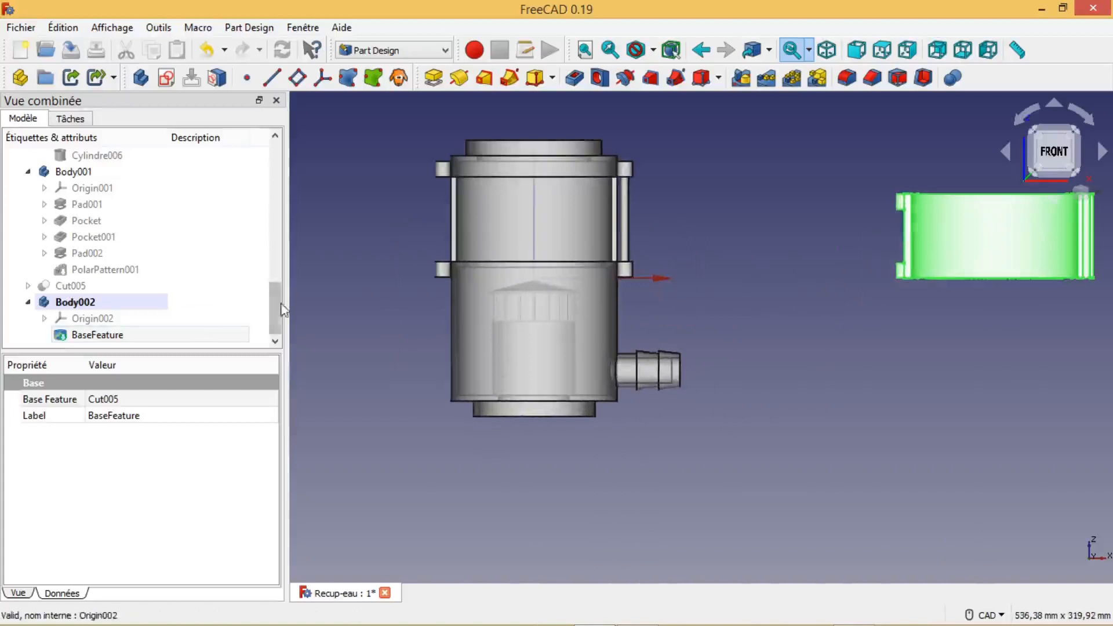
{"action": "left_click", "coordinate": [414, 56]}
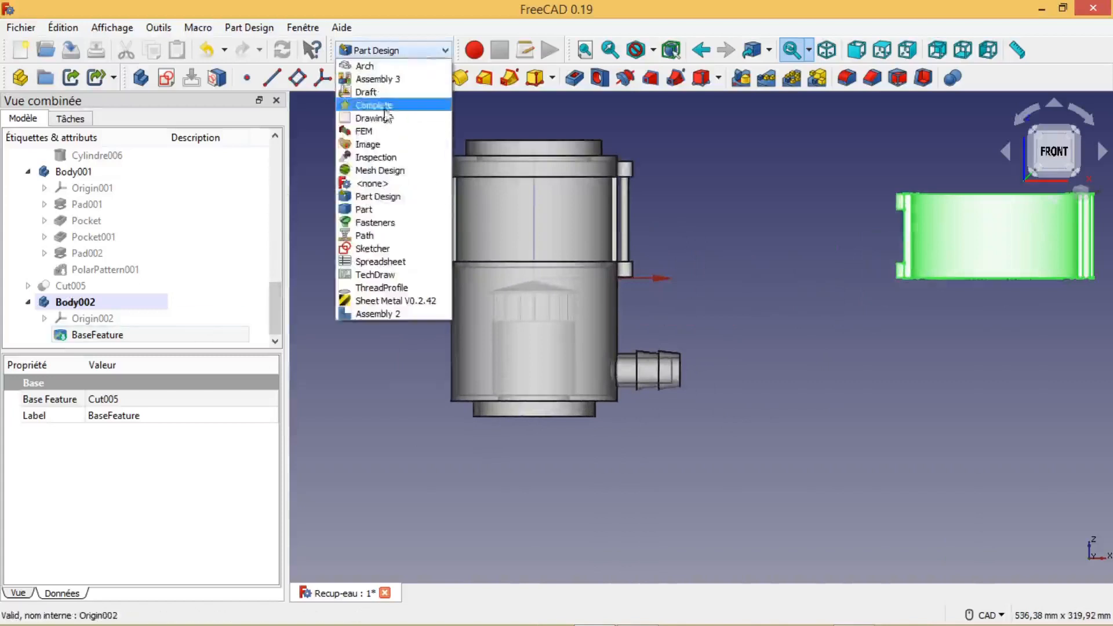
{"action": "left_click", "coordinate": [381, 209]}
{"action": "left_click", "coordinate": [166, 77]}
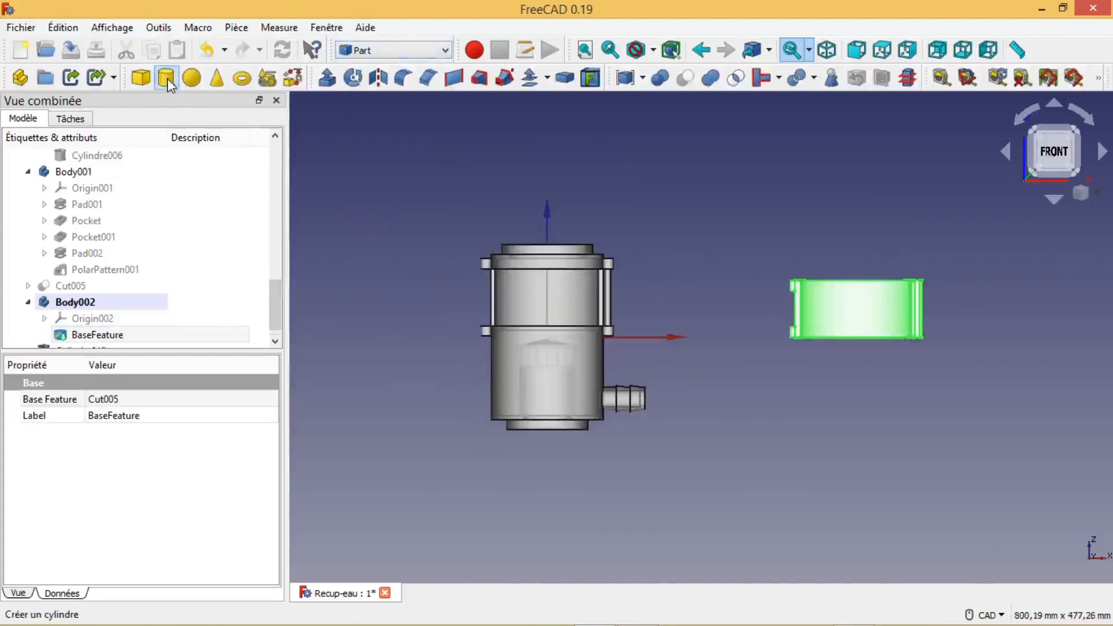
{"action": "left_click", "coordinate": [275, 342]}
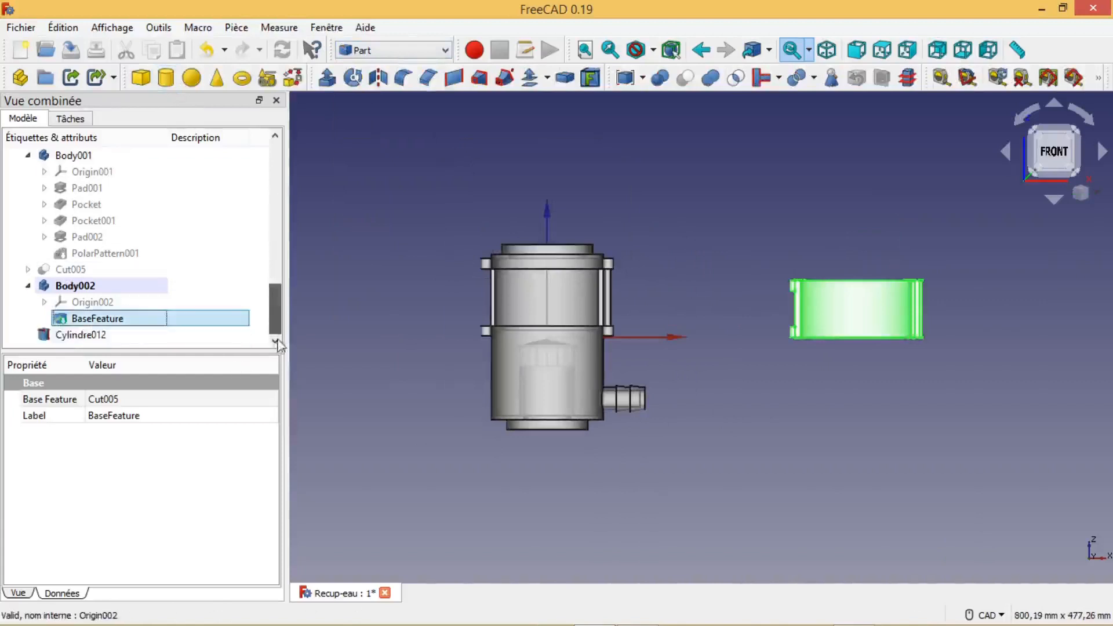
{"action": "left_click", "coordinate": [93, 336]}
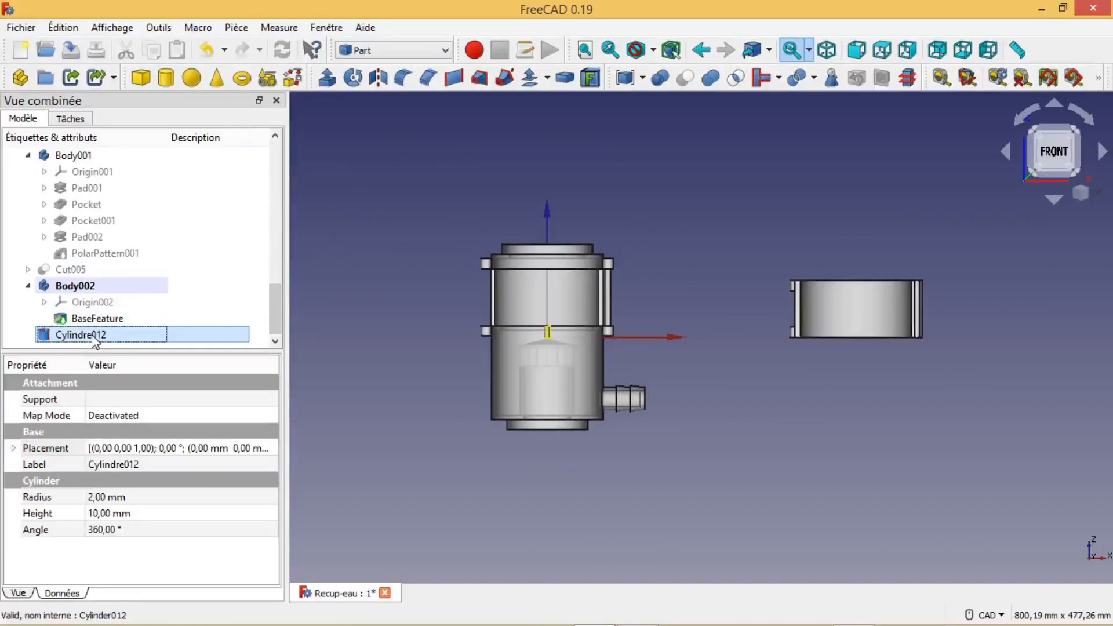
{"action": "left_click", "coordinate": [97, 497]}
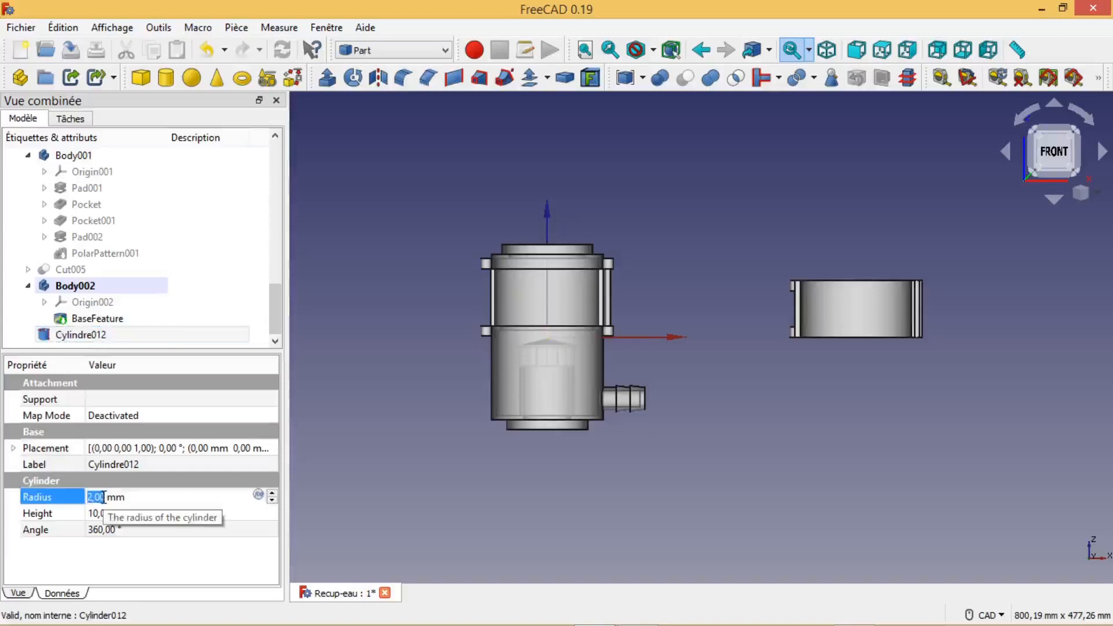
{"action": "type", "text": "2.45"}
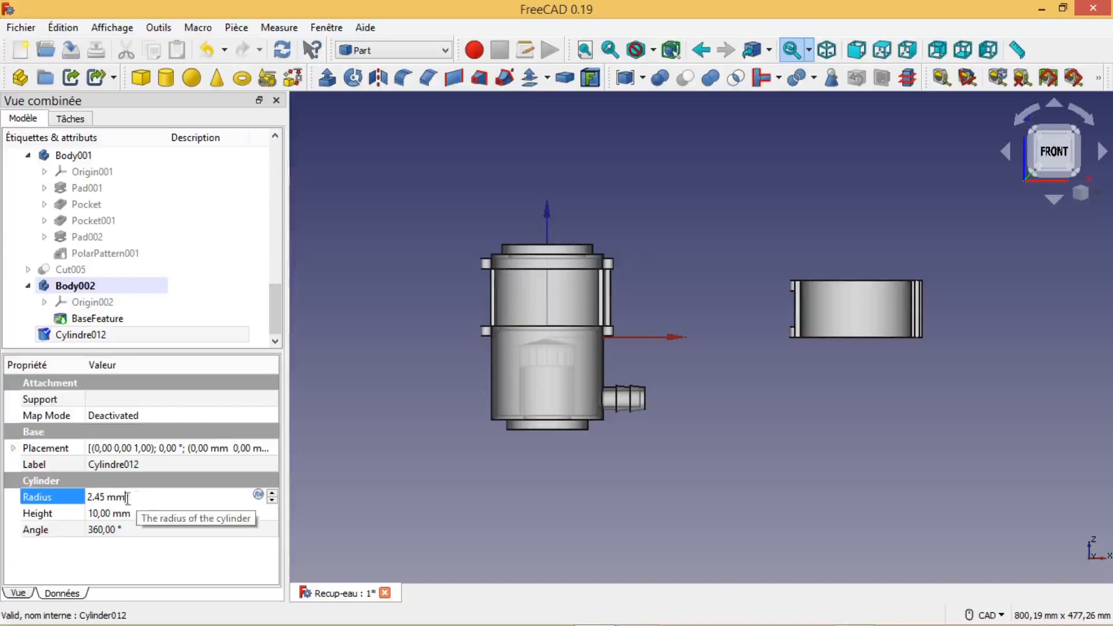
Set the new cylinder's height to the formula Cotes.Hg*(1-59.375/100)+25mm
{"action": "left_click", "coordinate": [144, 514]}
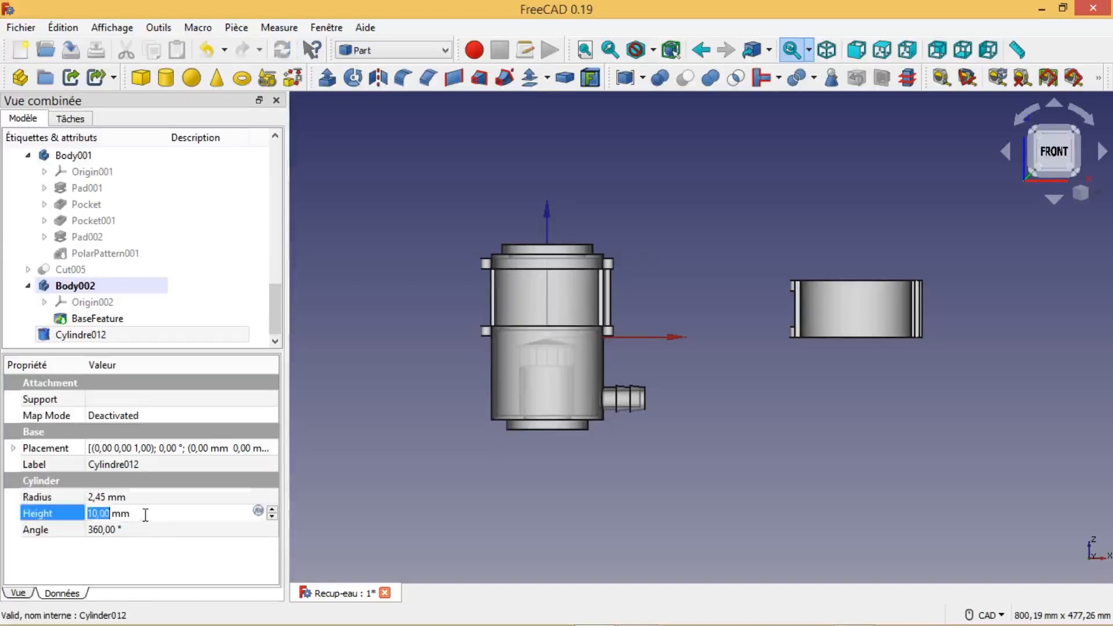
{"action": "left_click", "coordinate": [259, 513]}
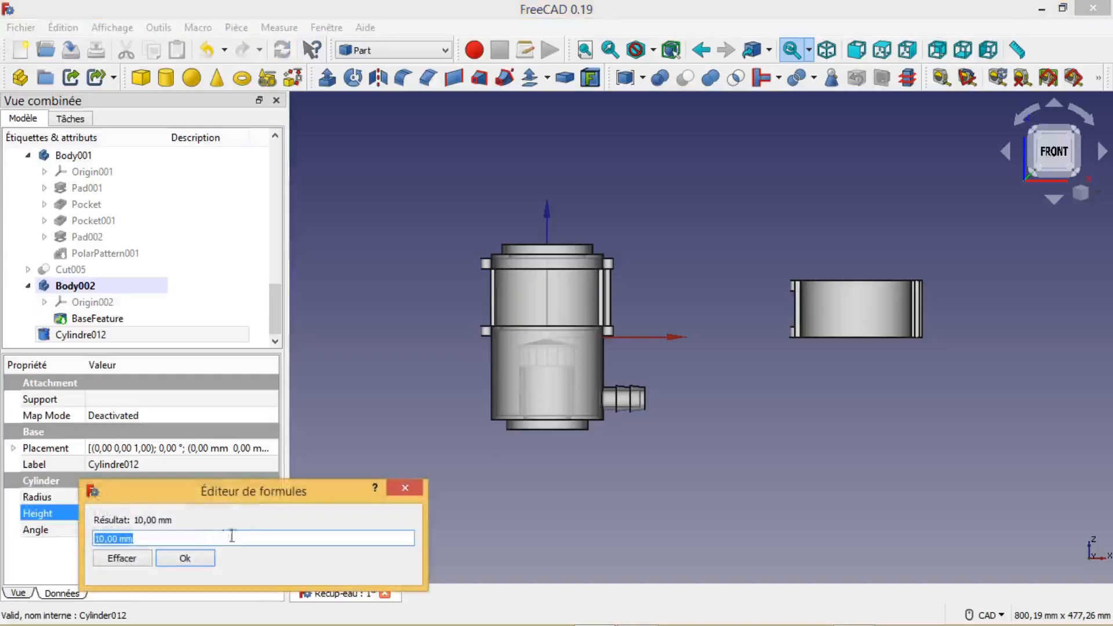
{"action": "type", "text": "Co"}
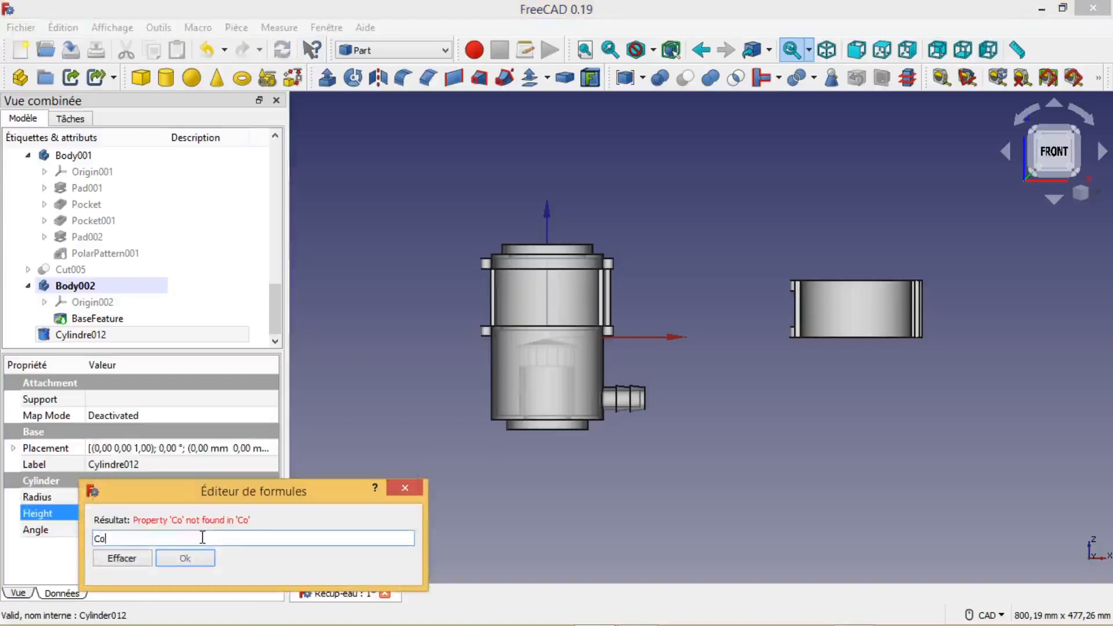
{"action": "type", "text": "tes.G"}
{"action": "key", "text": "BackSpace"}
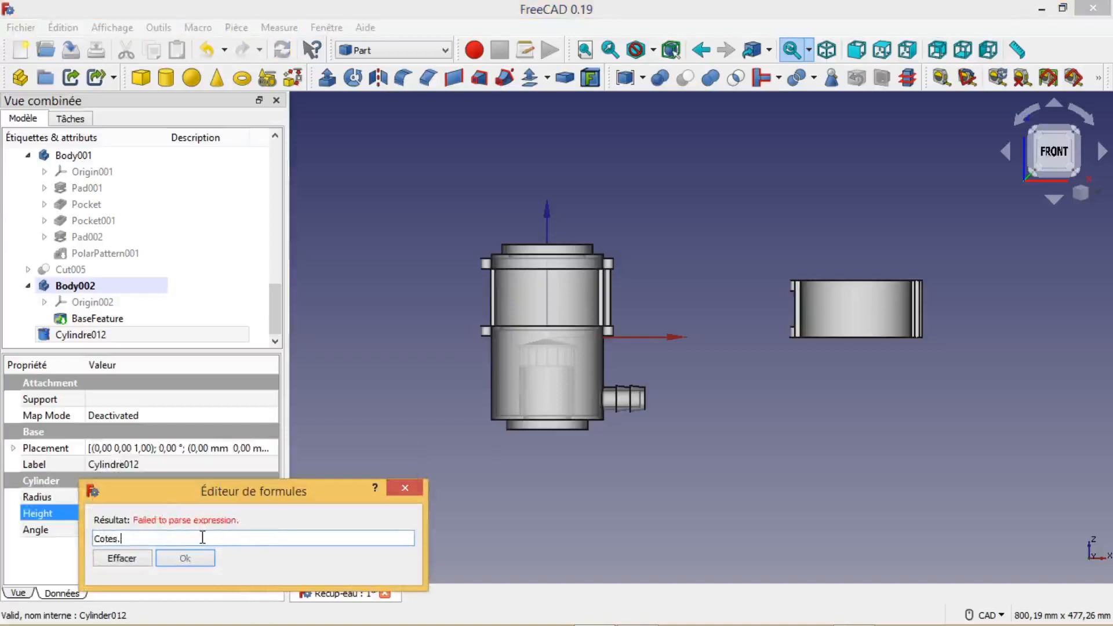
{"action": "type", "text": "Hg"}
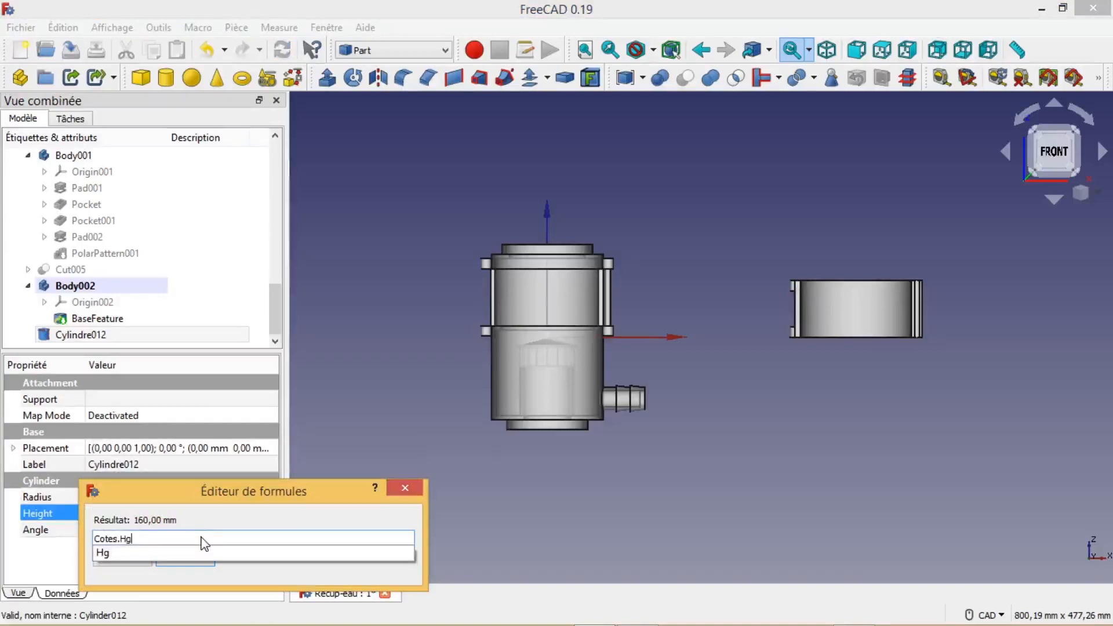
{"action": "type", "text": "*"}
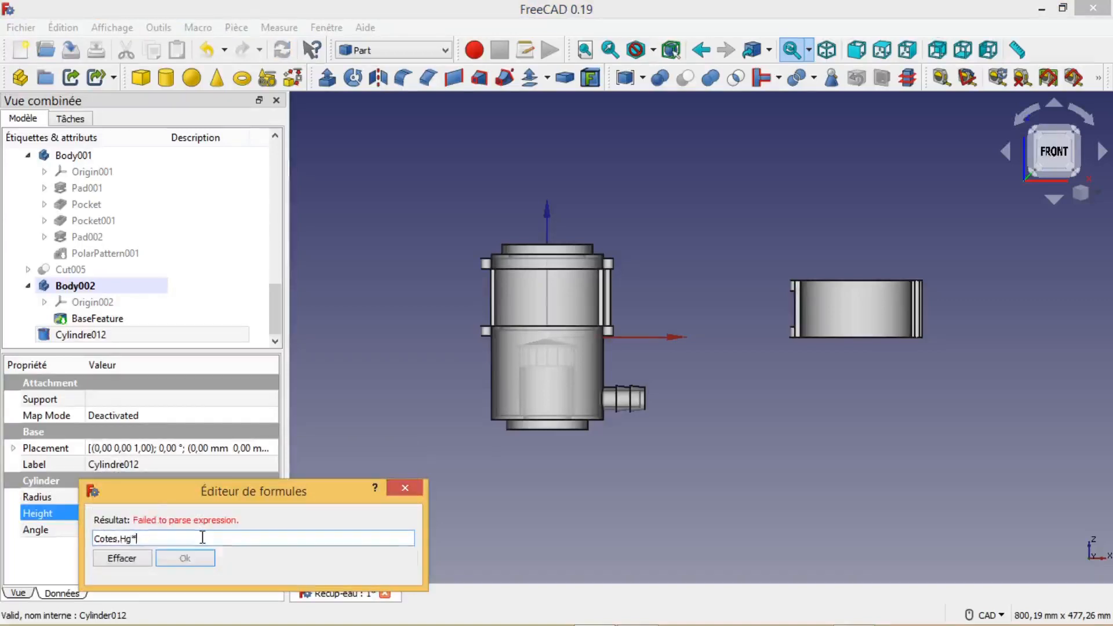
{"action": "type", "text": "(1-59.375/100)"}
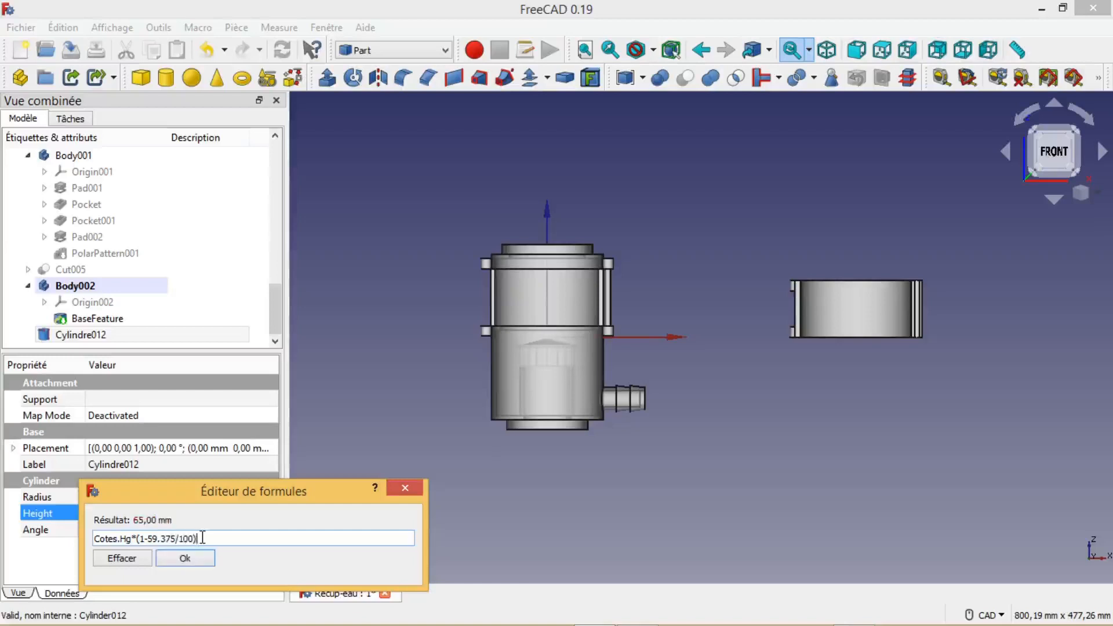
{"action": "type", "text": "+"}
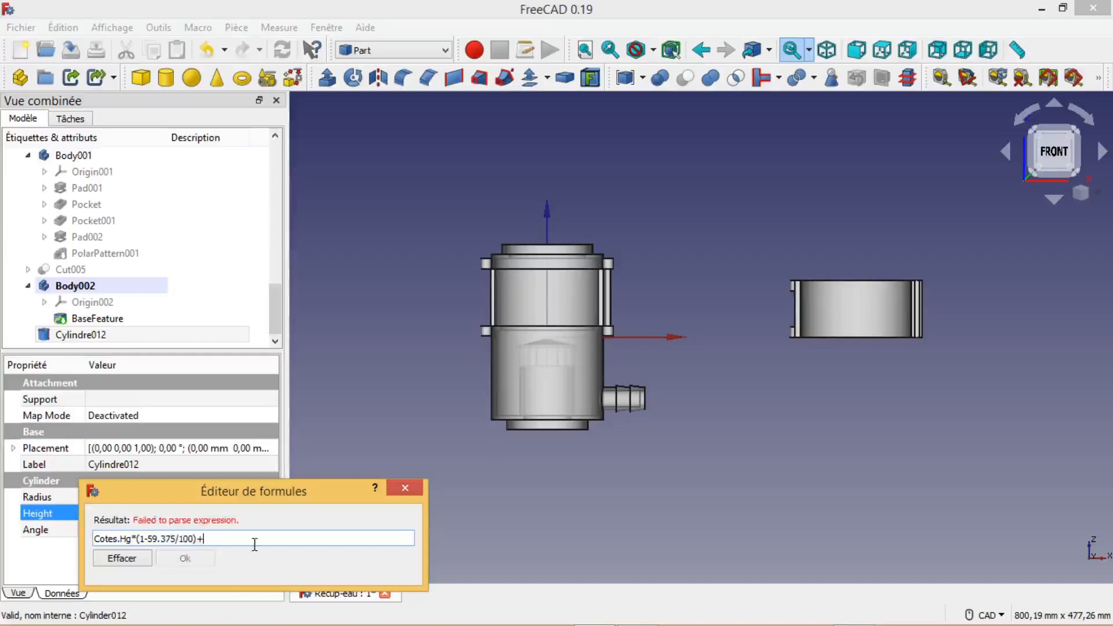
{"action": "type", "text": "25mm"}
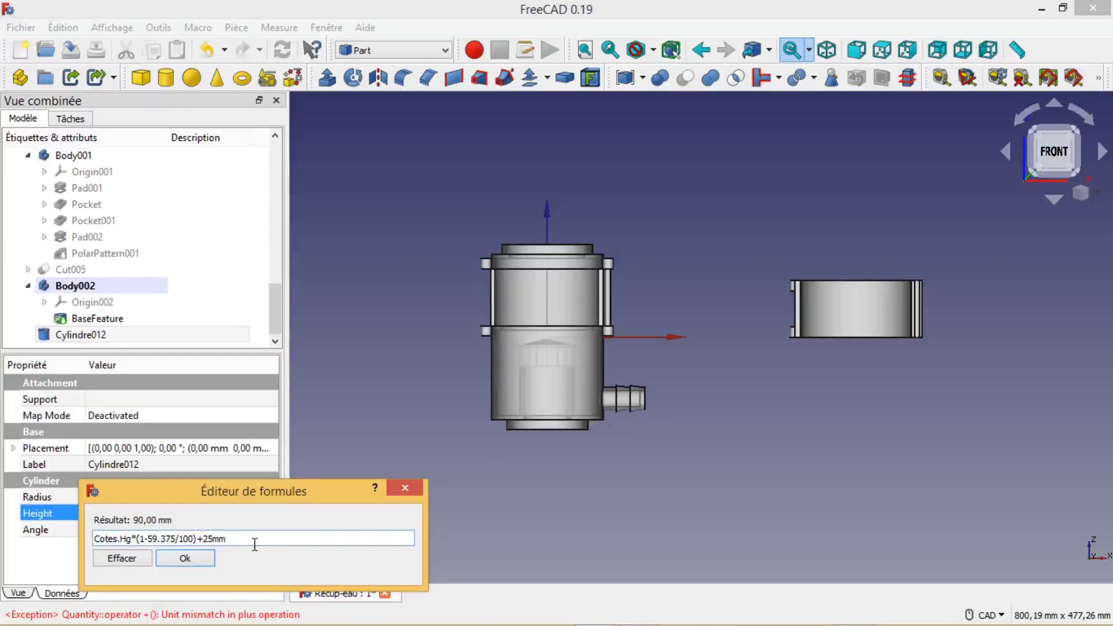
{"action": "left_click", "coordinate": [192, 560]}
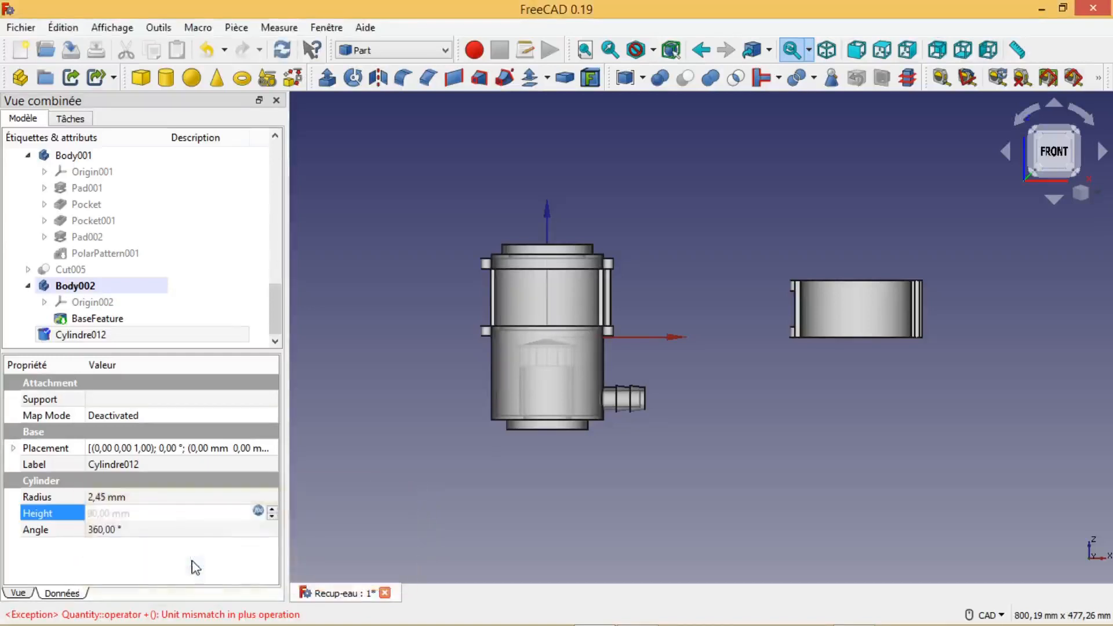
Move the new cylinder to X 150 mm, beside the main assembly
{"action": "scroll", "coordinate": [424, 415], "scroll_direction": "up", "scroll_amount": 2}
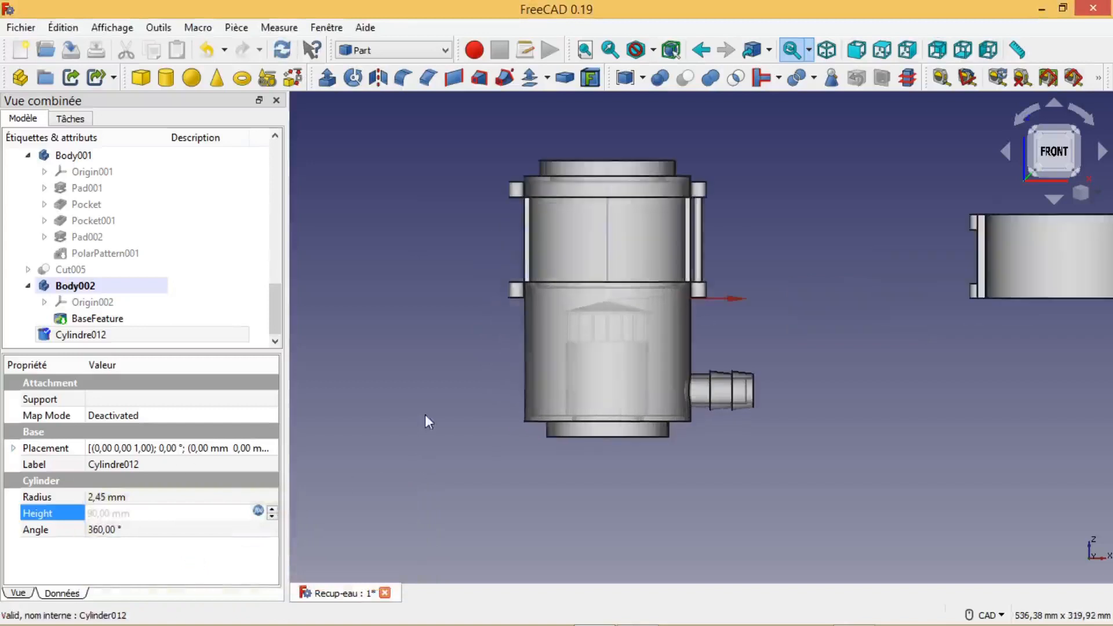
{"action": "middle_click_drag", "start_coordinate": [778, 288], "coordinate": [743, 290]}
{"action": "scroll", "coordinate": [762, 305], "scroll_direction": "down", "scroll_amount": 1}
{"action": "scroll", "coordinate": [785, 312], "scroll_direction": "up", "scroll_amount": 1}
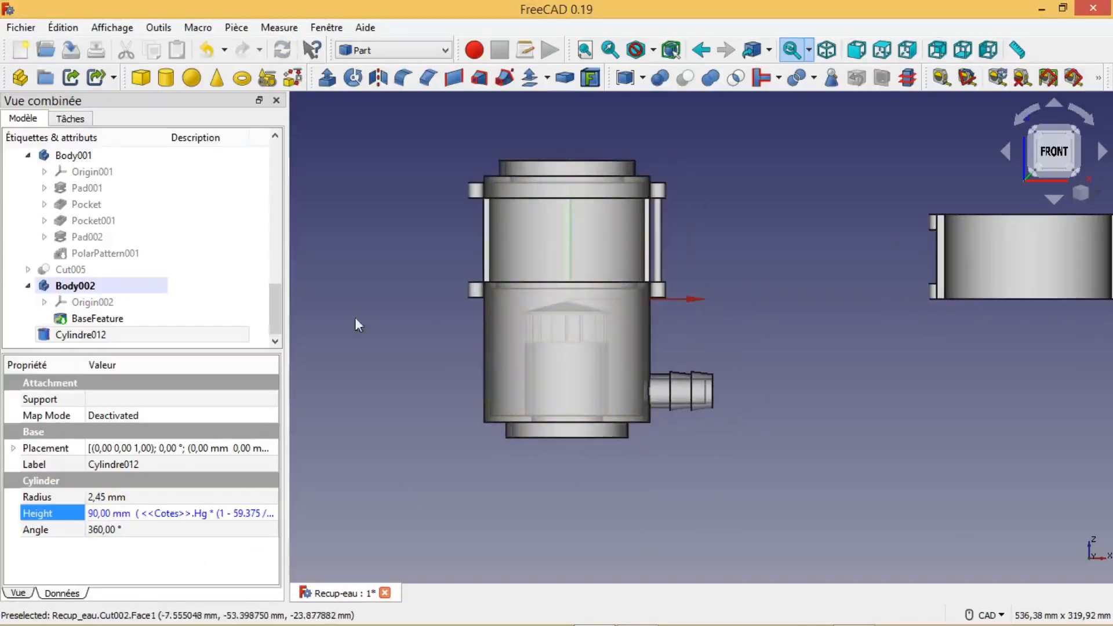
{"action": "left_click", "coordinate": [152, 448]}
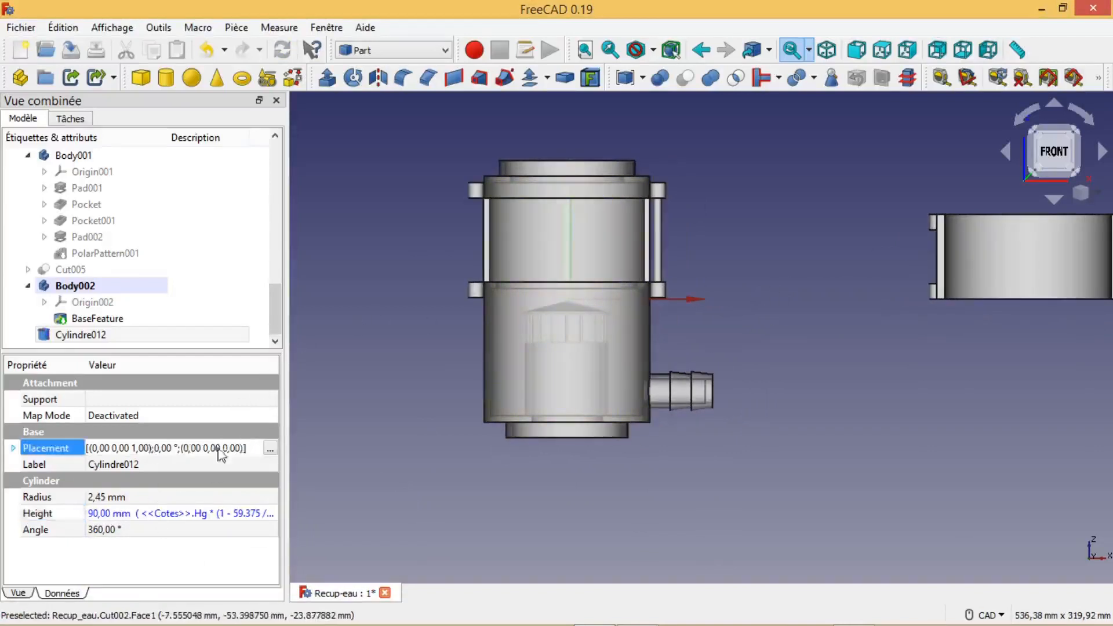
{"action": "left_click", "coordinate": [276, 449]}
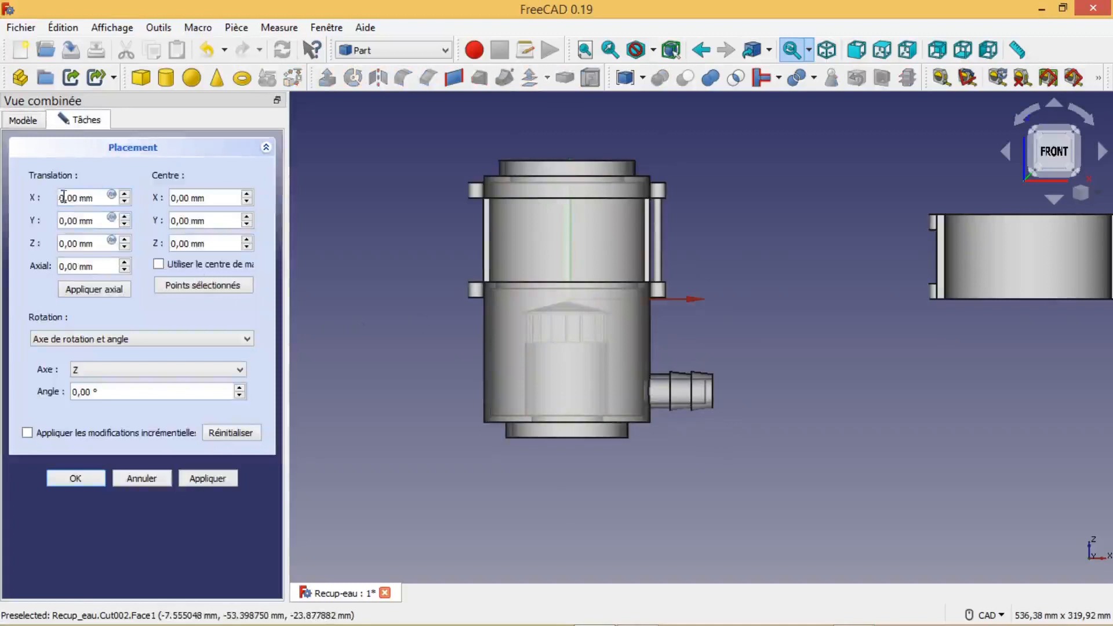
{"action": "left_click_drag", "start_coordinate": [60, 197], "coordinate": [64, 198]}
{"action": "type", "text": "150mm"}
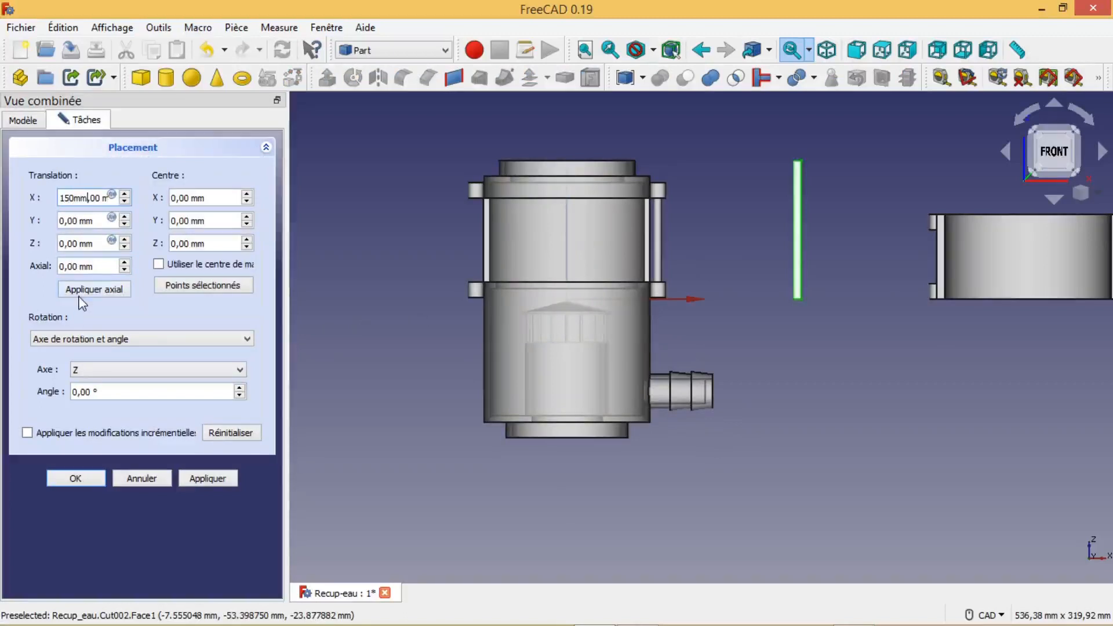
{"action": "key", "text": "Delete"}
{"action": "key", "text": "Delete"}
{"action": "key", "text": "Delete"}
{"action": "key", "text": "Delete"}
{"action": "key", "text": "Delete"}
{"action": "key", "text": "Delete"}
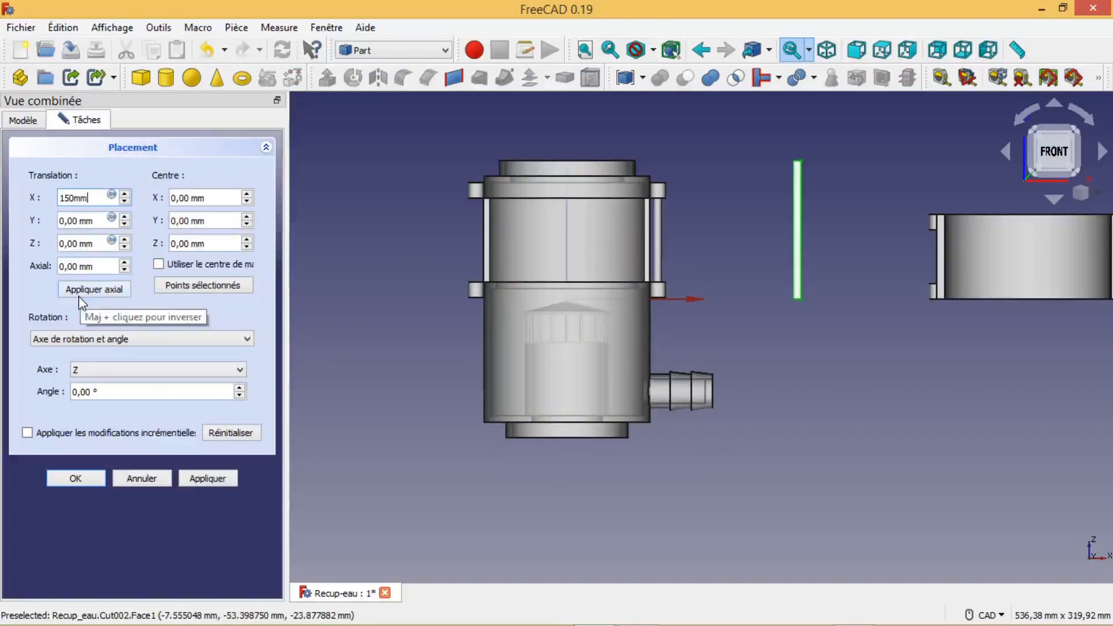
{"action": "left_click", "coordinate": [76, 478]}
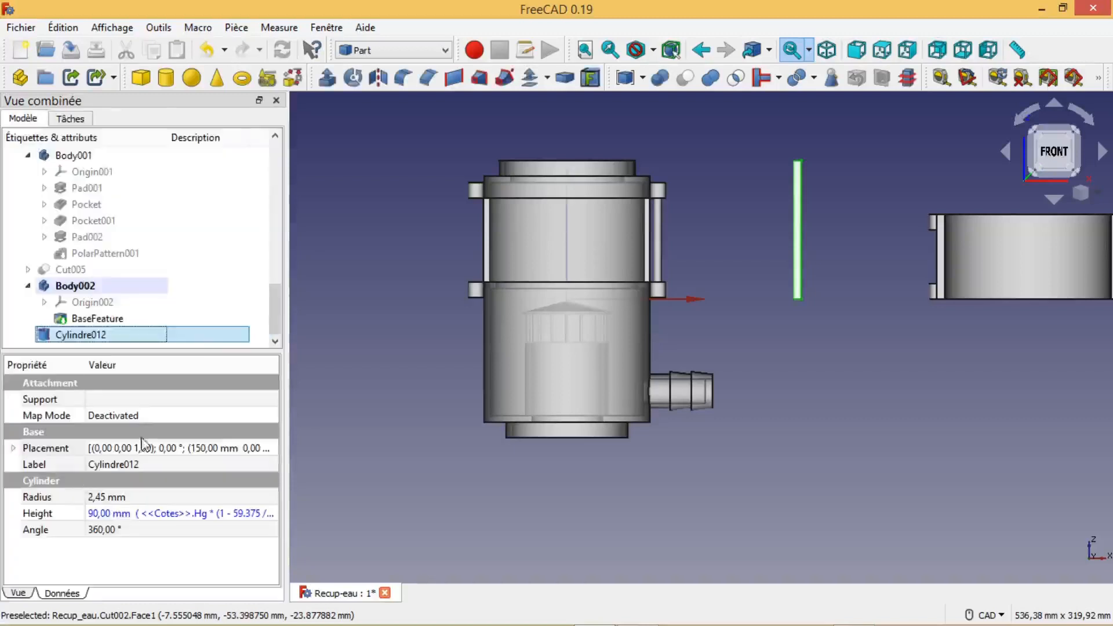
Add a sphere primitive and set its radius to 4.5 mm
{"action": "left_click", "coordinate": [166, 77]}
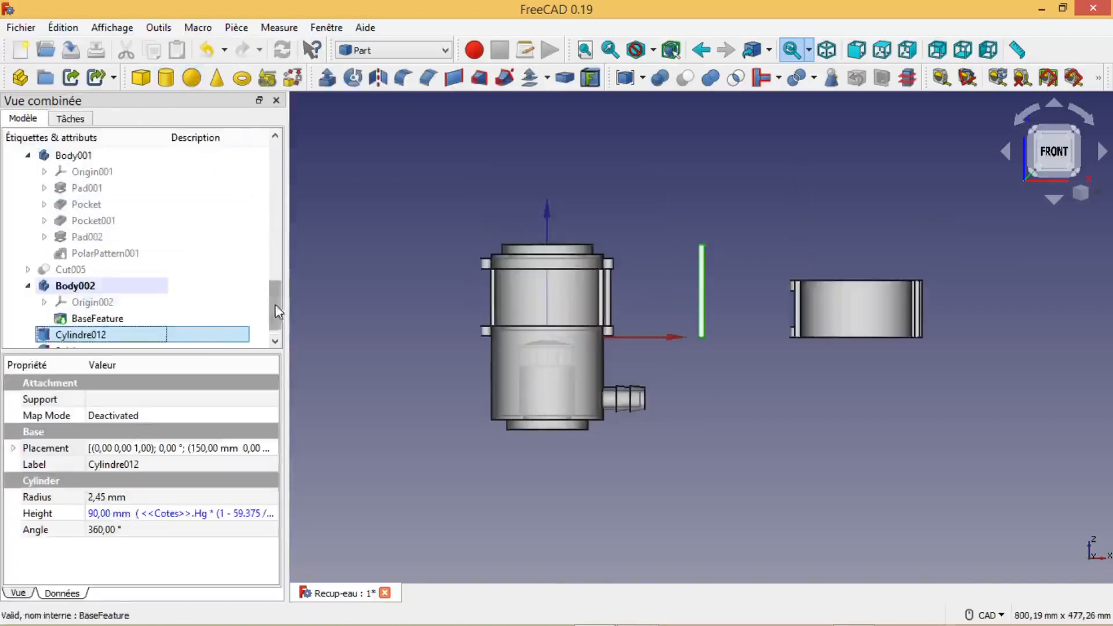
{"action": "scroll", "coordinate": [275, 304], "scroll_direction": "down", "scroll_amount": 1}
{"action": "left_click", "coordinate": [82, 338]}
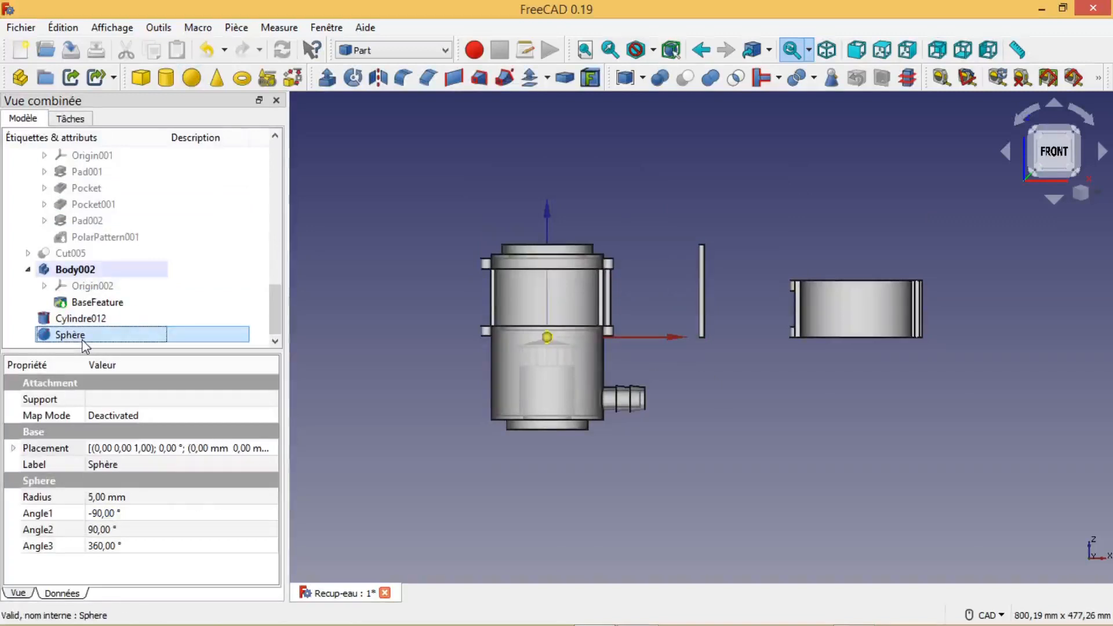
{"action": "left_click", "coordinate": [145, 449]}
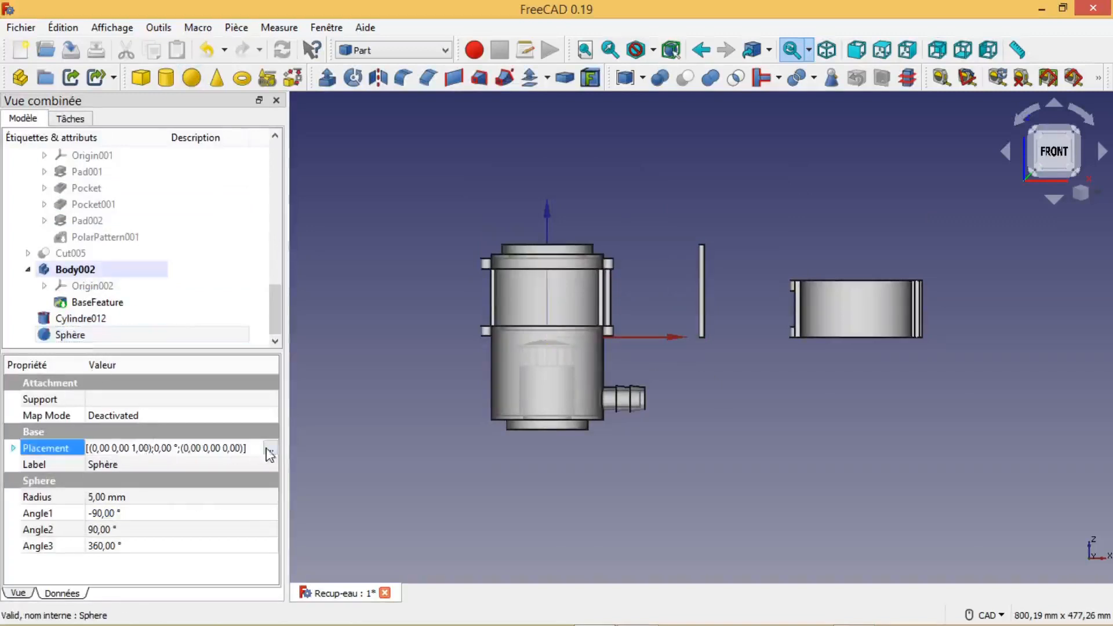
{"action": "left_click", "coordinate": [105, 498]}
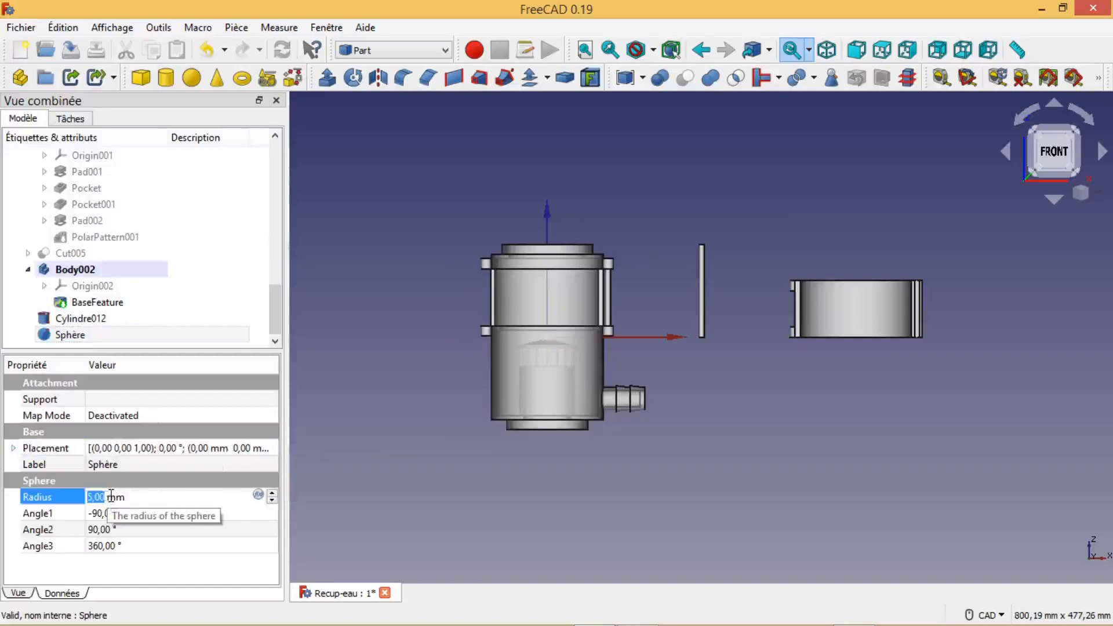
{"action": "type", "text": "4,"}
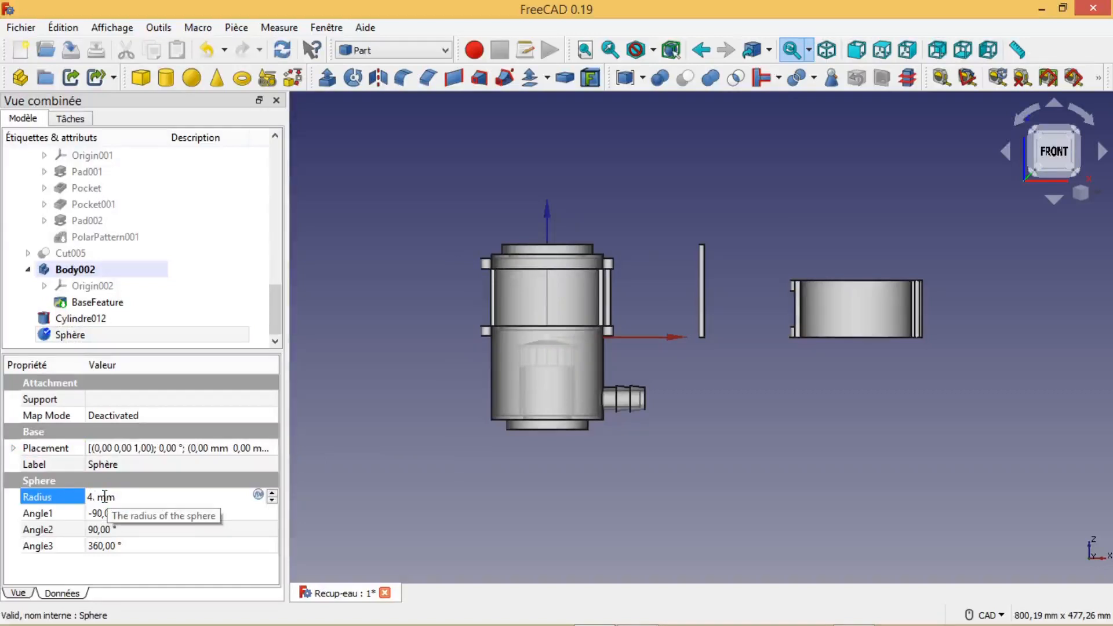
{"action": "type", "text": "5"}
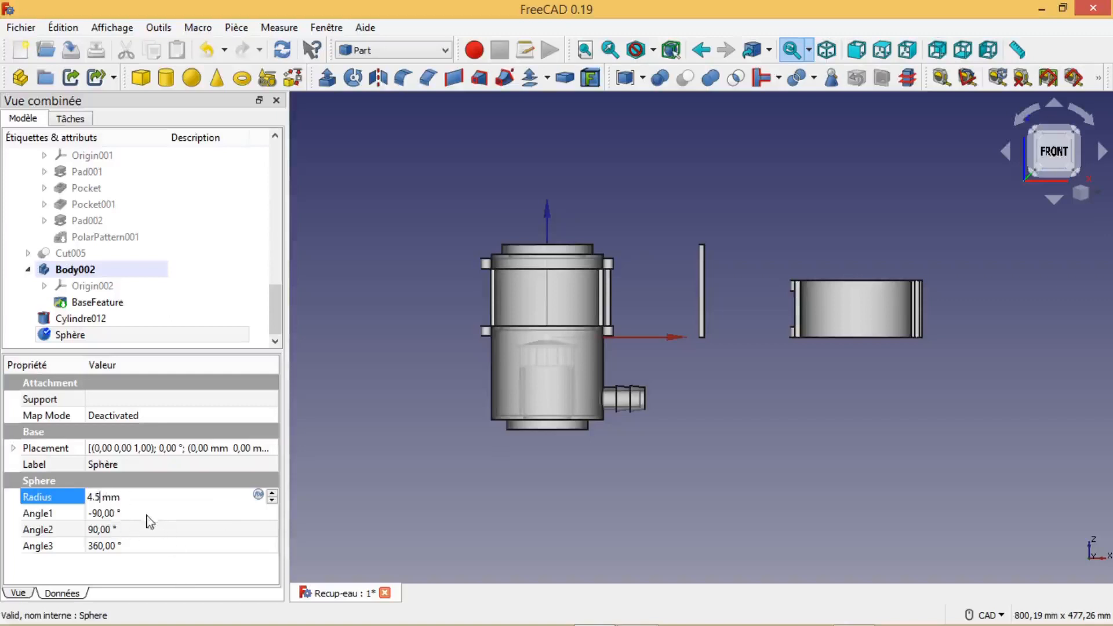
Set the sphere's placement to X 150 mm to line it up with the thin cylinder
{"action": "left_click", "coordinate": [164, 448]}
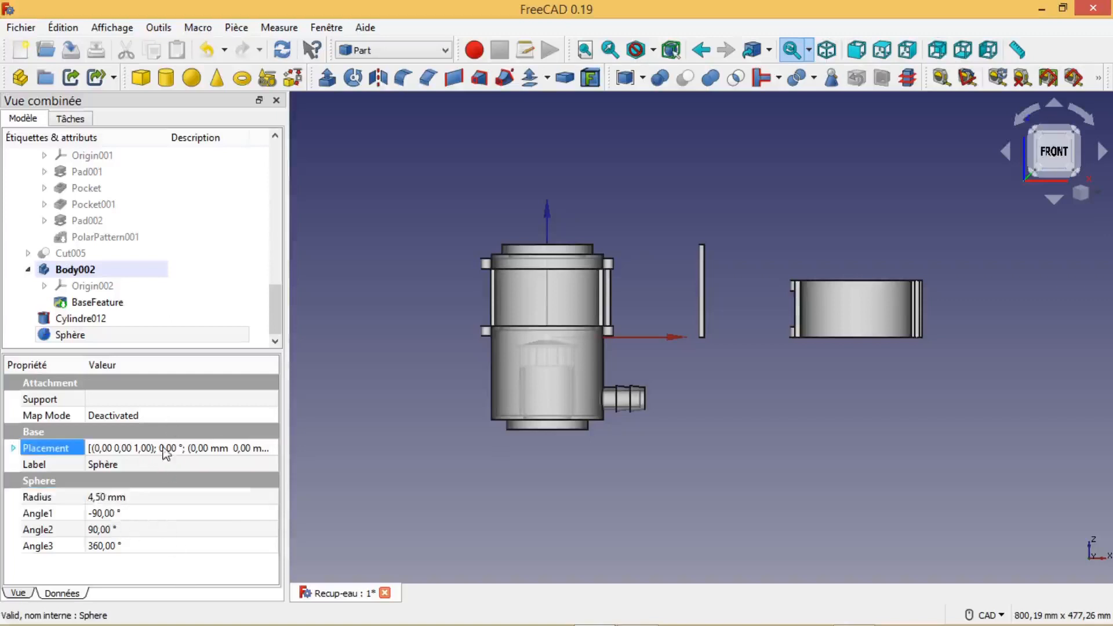
{"action": "left_click", "coordinate": [271, 450]}
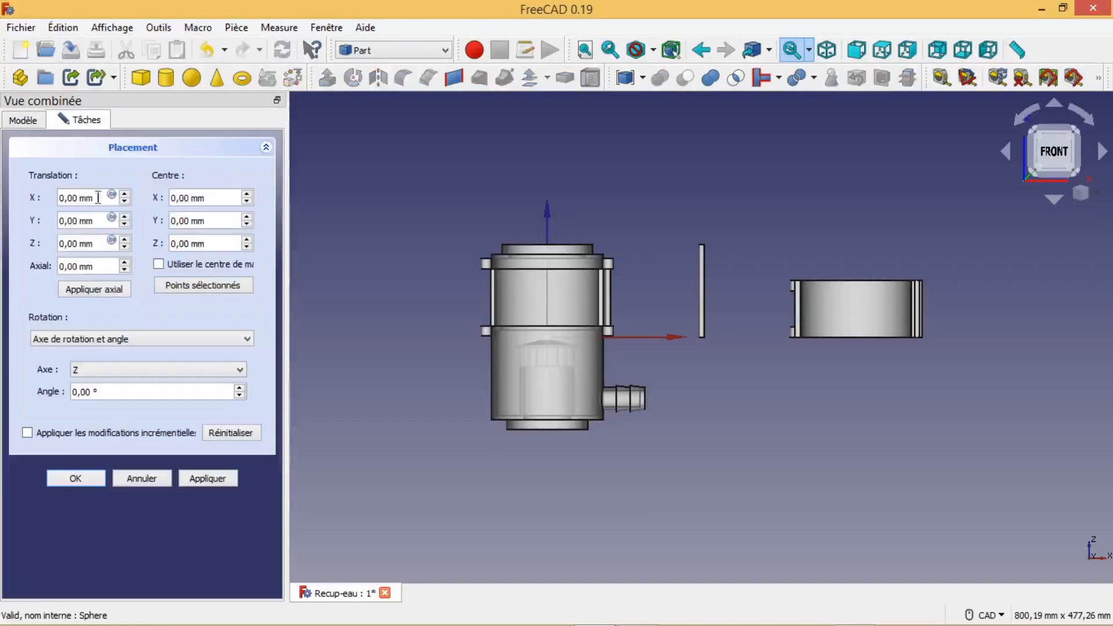
{"action": "left_click_drag", "start_coordinate": [65, 196], "coordinate": [55, 198]}
{"action": "type", "text": "150"}
Drive the sphere's Z position with the formula Cotes.Hg*(1-59.375/100)+25mm and apply the placement
{"action": "left_click", "coordinate": [112, 241]}
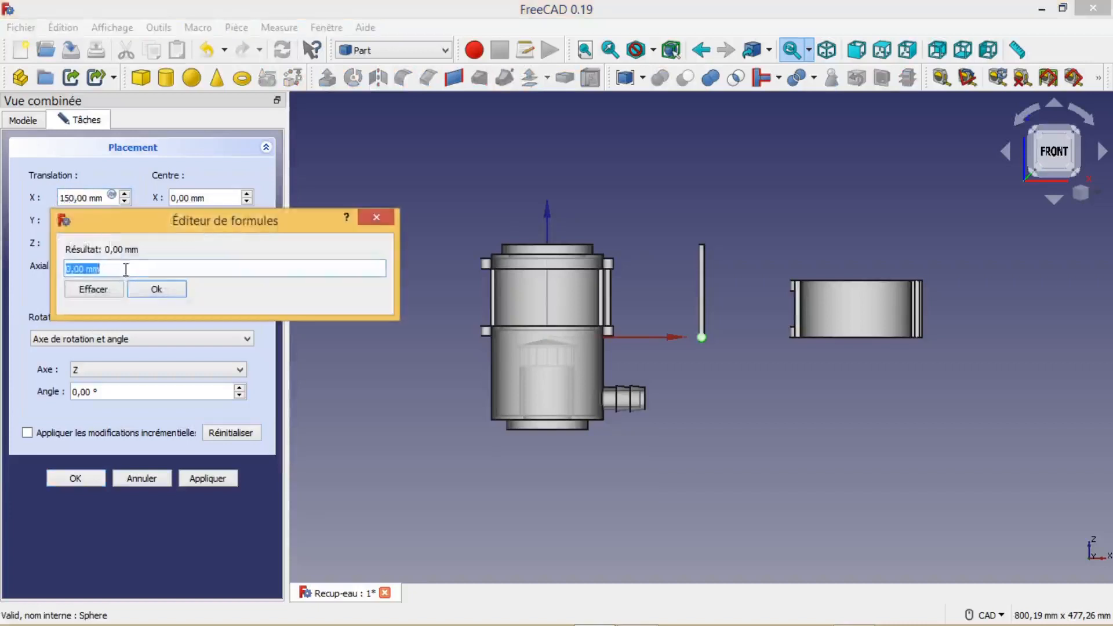
{"action": "type", "text": "Cotes"}
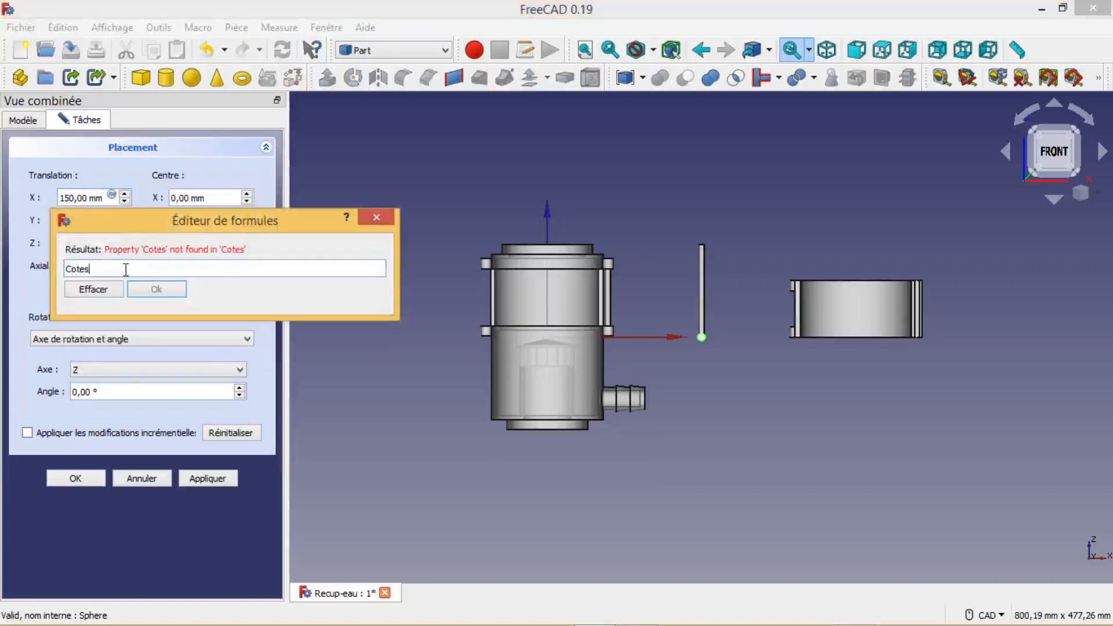
{"action": "type", "text": "."}
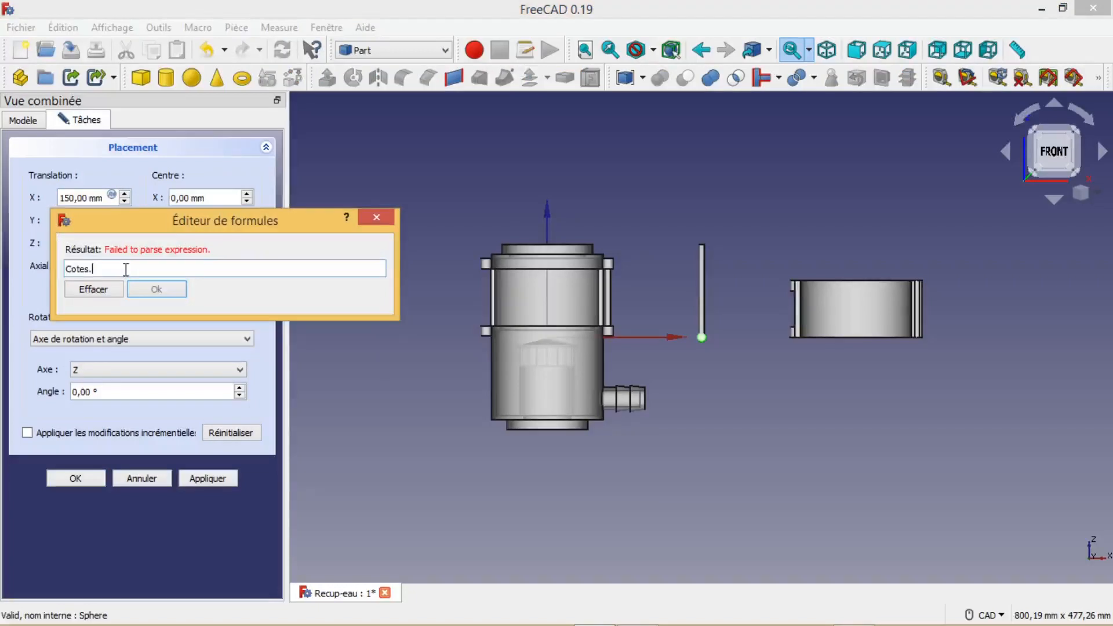
{"action": "type", "text": "Hg"}
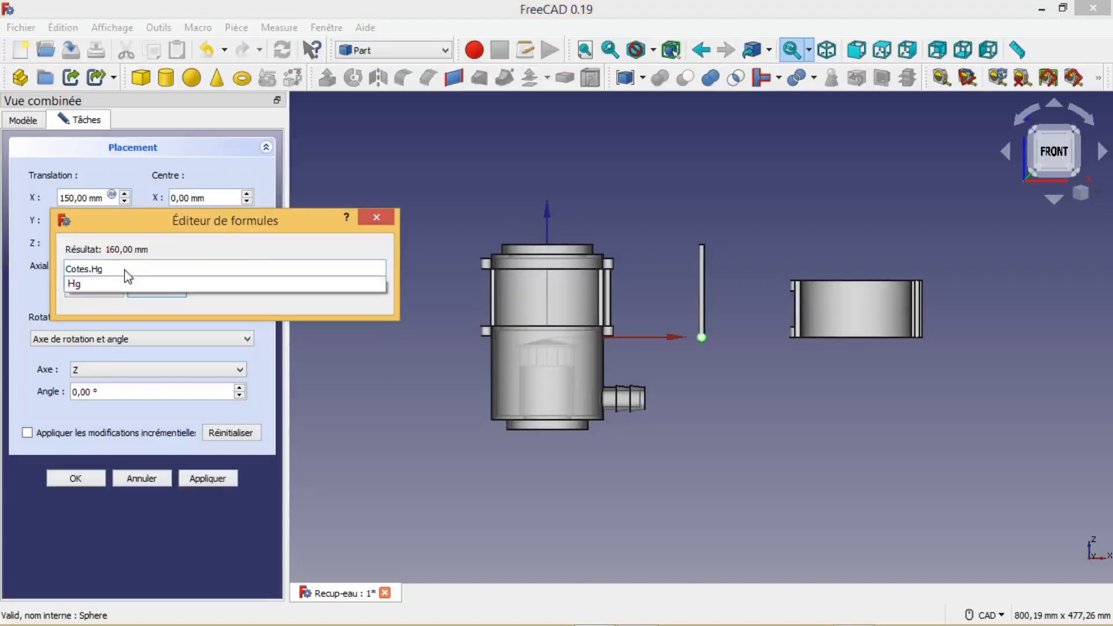
{"action": "type", "text": "*("}
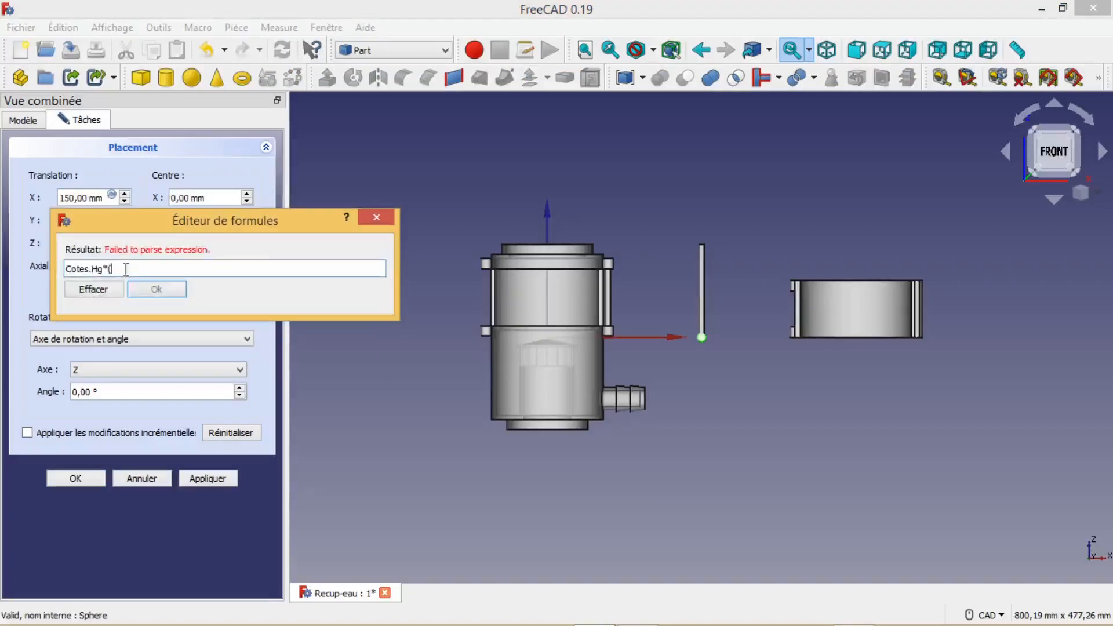
{"action": "type", "text": "1-55.375/100)+25mm"}
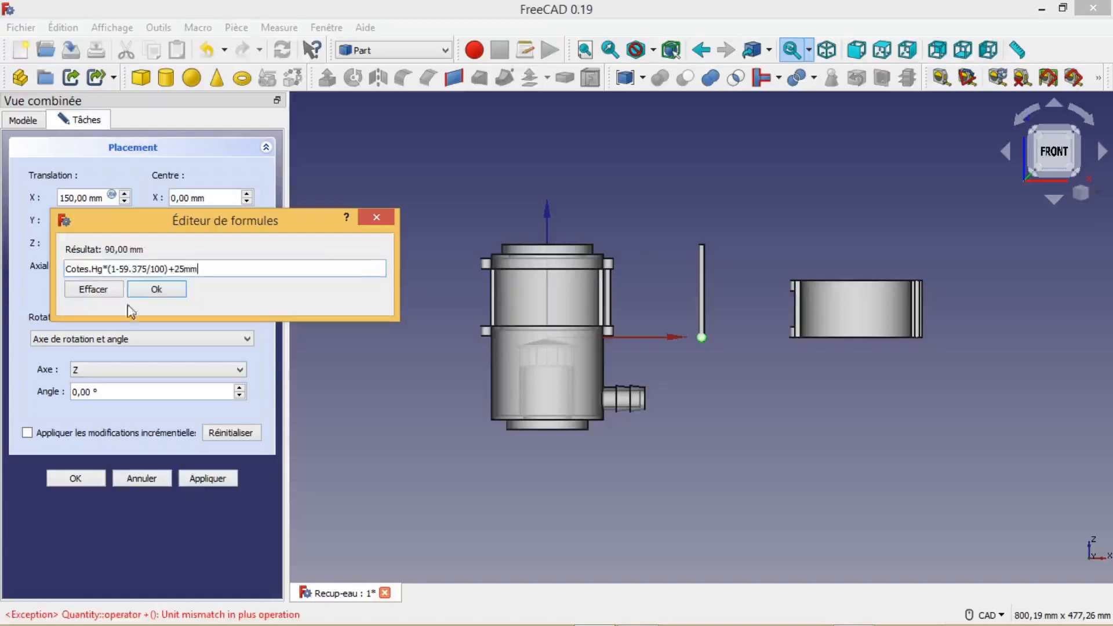
{"action": "left_click", "coordinate": [168, 295]}
{"action": "scroll", "coordinate": [691, 397], "scroll_direction": "up", "scroll_amount": 2}
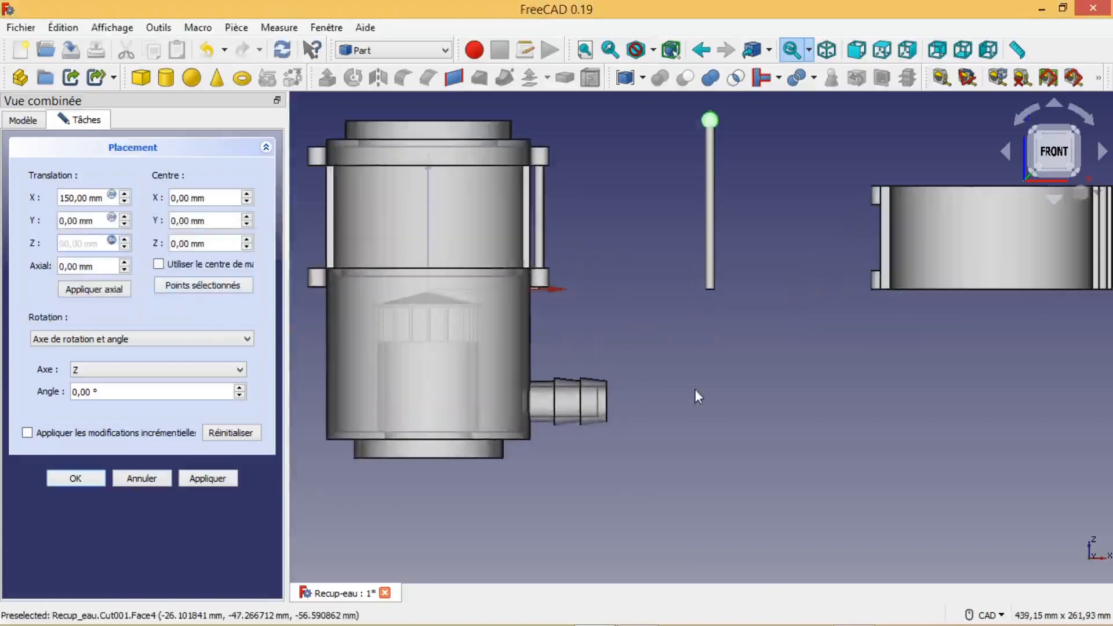
{"action": "left_click", "coordinate": [78, 480]}
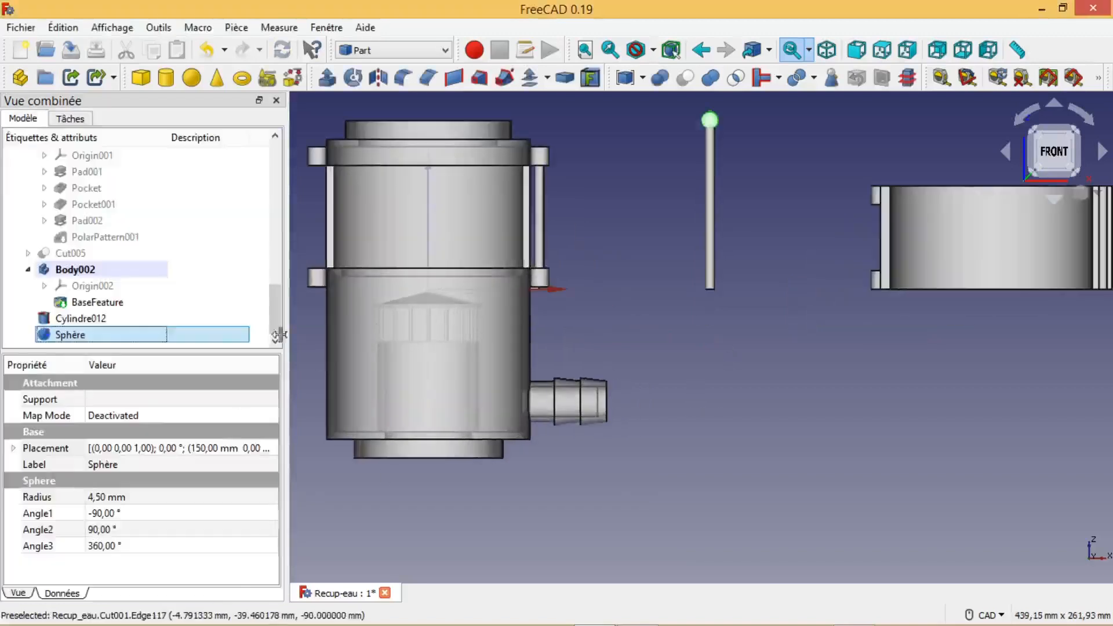
Fuse Cylindre012 and the sphere into one solid with a Boolean union
{"action": "left_click", "coordinate": [100, 325]}
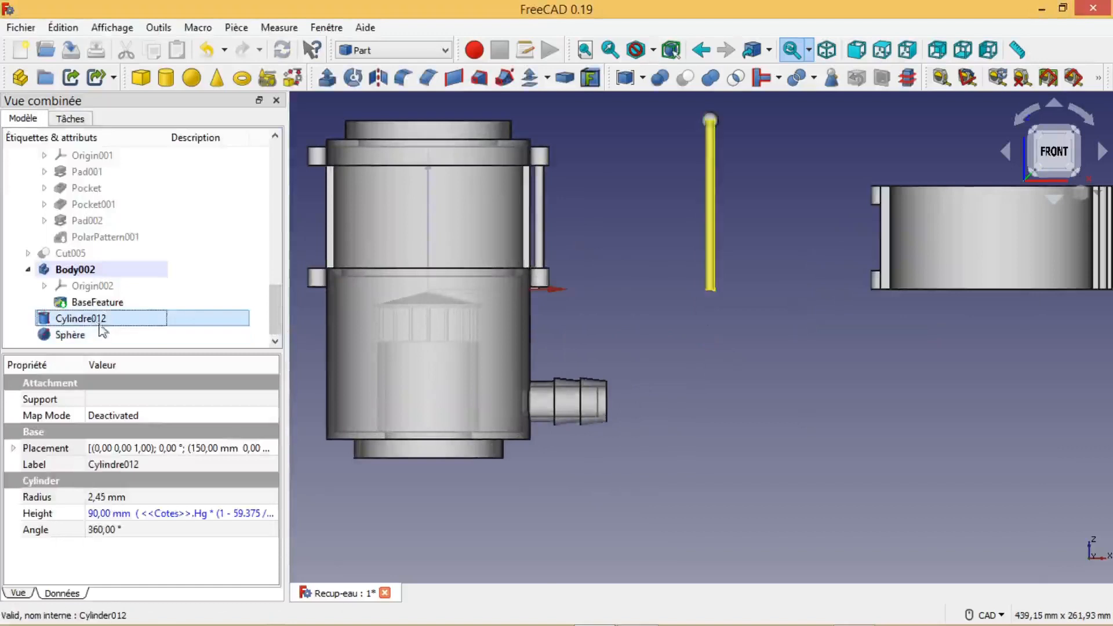
{"action": "left_click", "coordinate": [90, 337], "text": "ctrl"}
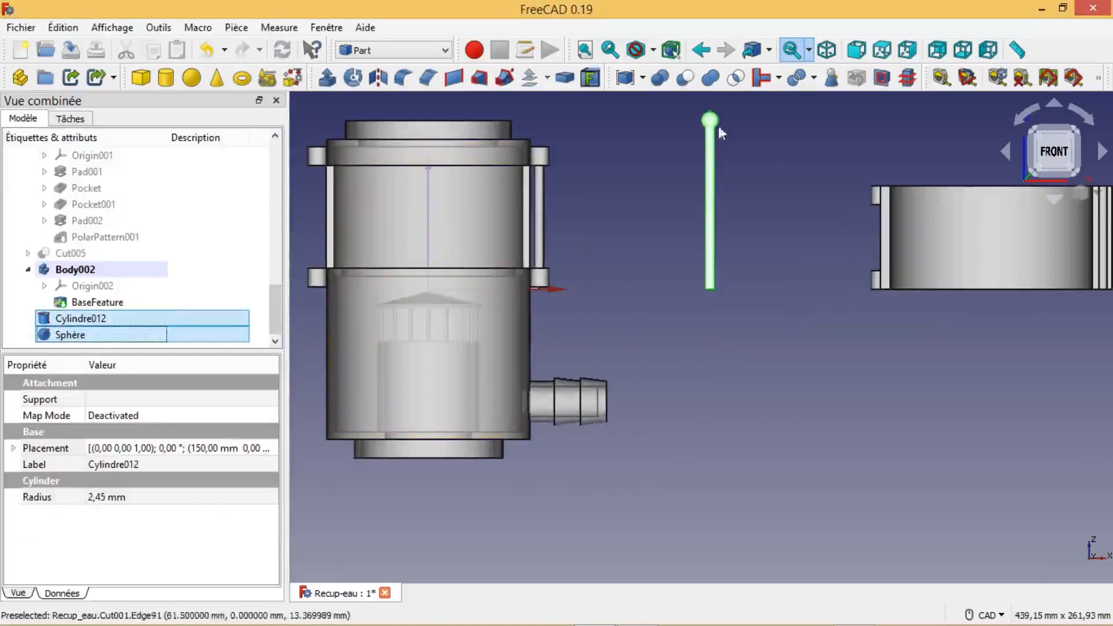
{"action": "left_click", "coordinate": [661, 77]}
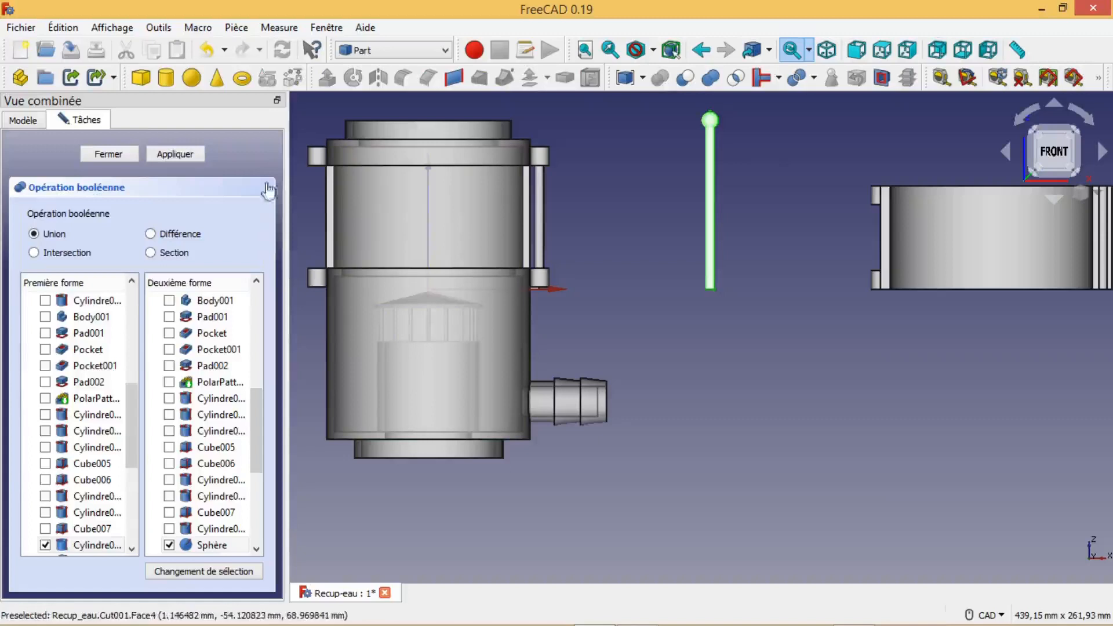
{"action": "left_click", "coordinate": [182, 154]}
{"action": "left_click", "coordinate": [93, 154]}
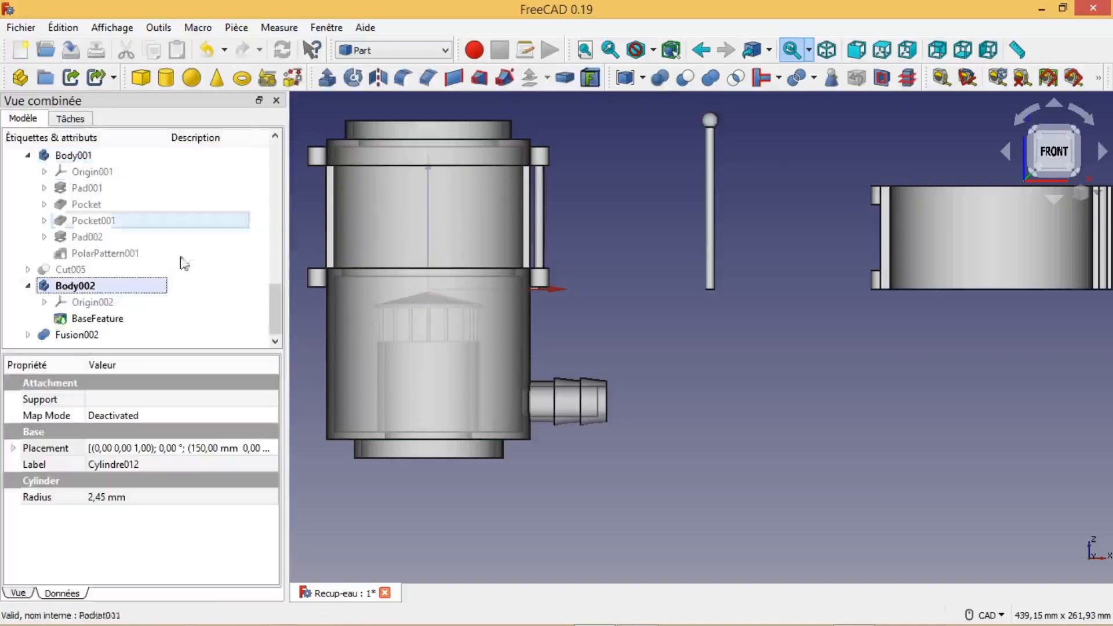
{"action": "scroll", "coordinate": [672, 347], "scroll_direction": "down", "scroll_amount": 2}
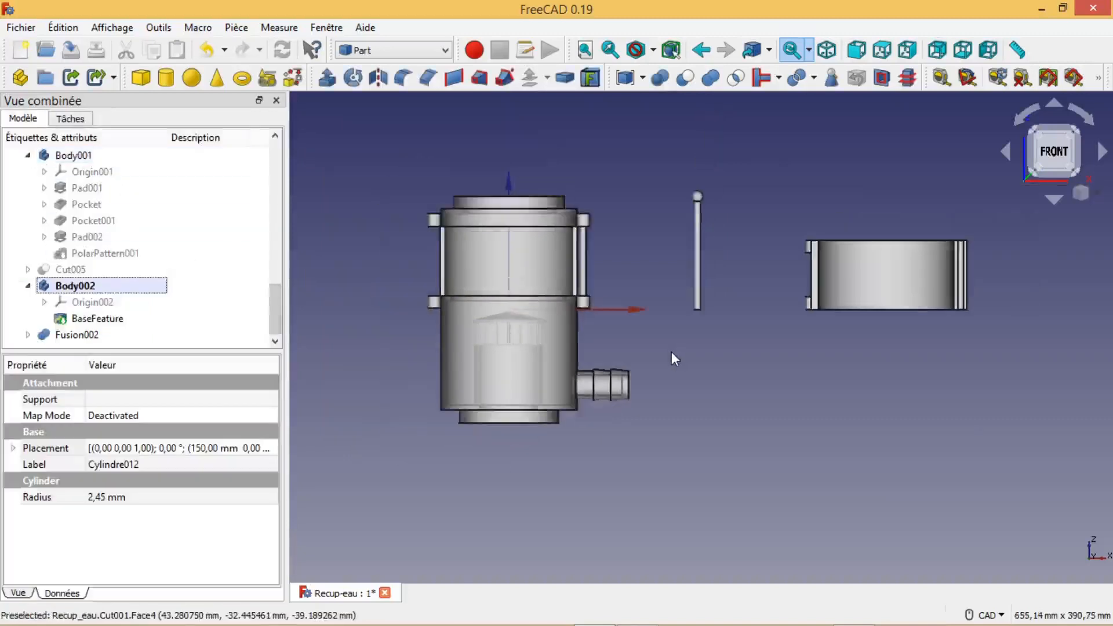
{"action": "scroll", "coordinate": [671, 351], "scroll_direction": "down", "scroll_amount": 1}
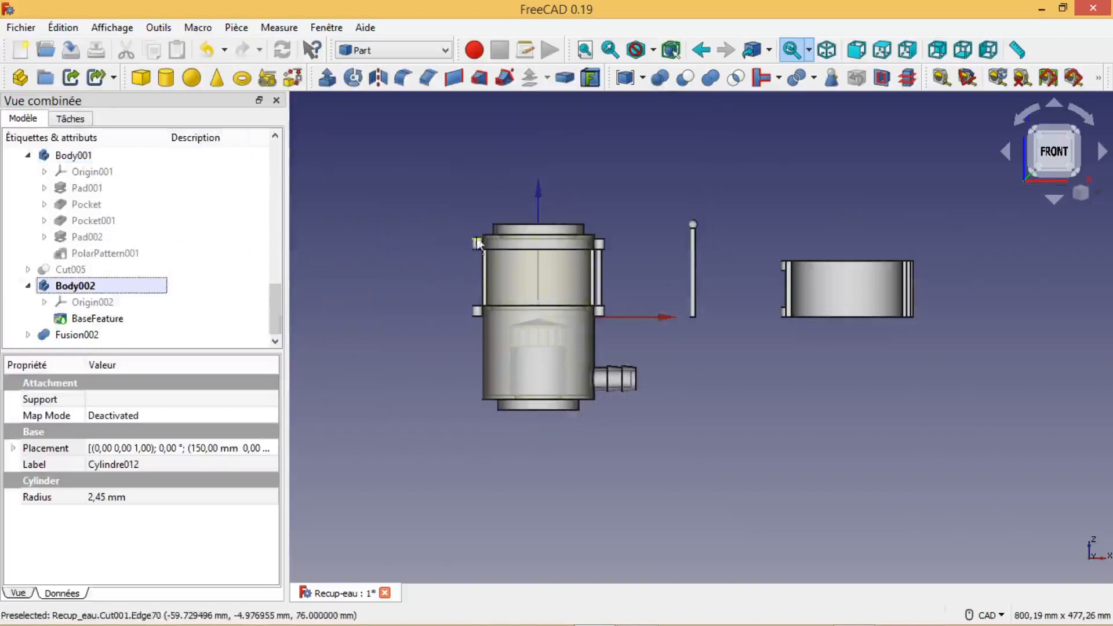